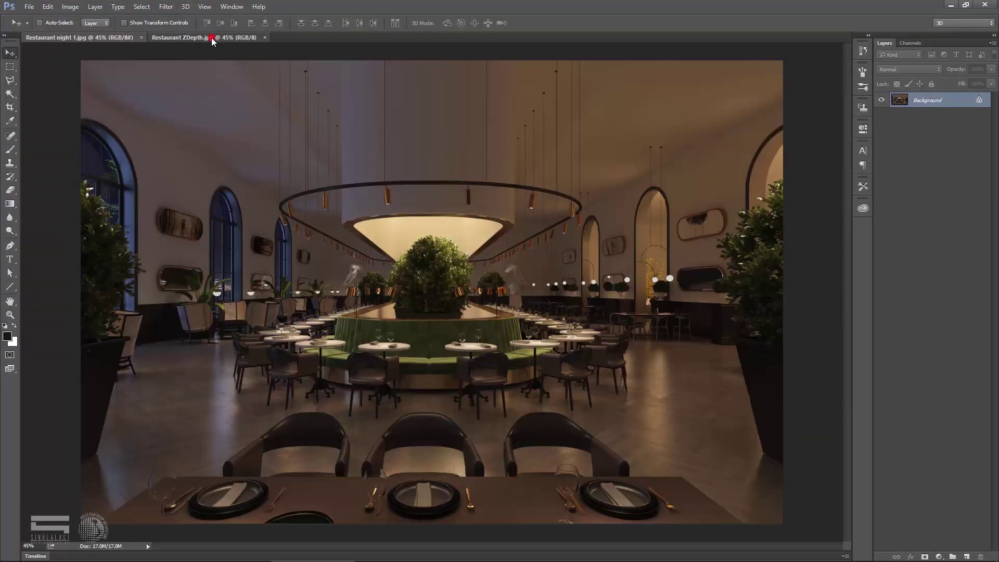
- Select the entire ZDepth depth map image so it can be copied
click(212, 37)
click(10, 66)
drag(73, 55, 785, 524)
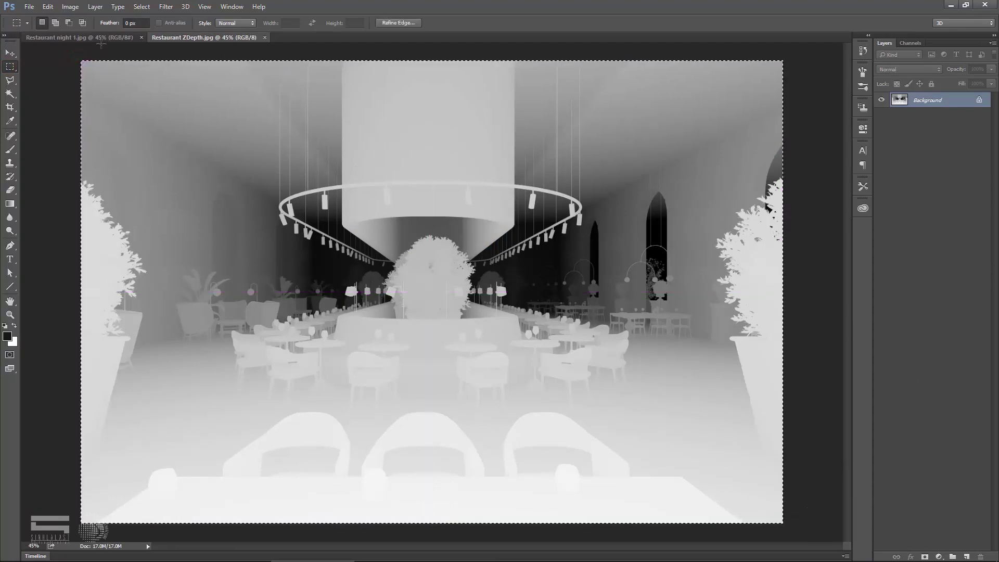
- In Restaurant night 1.jpg, add an alpha channel named ZDepth holding the pasted depth map
click(99, 38)
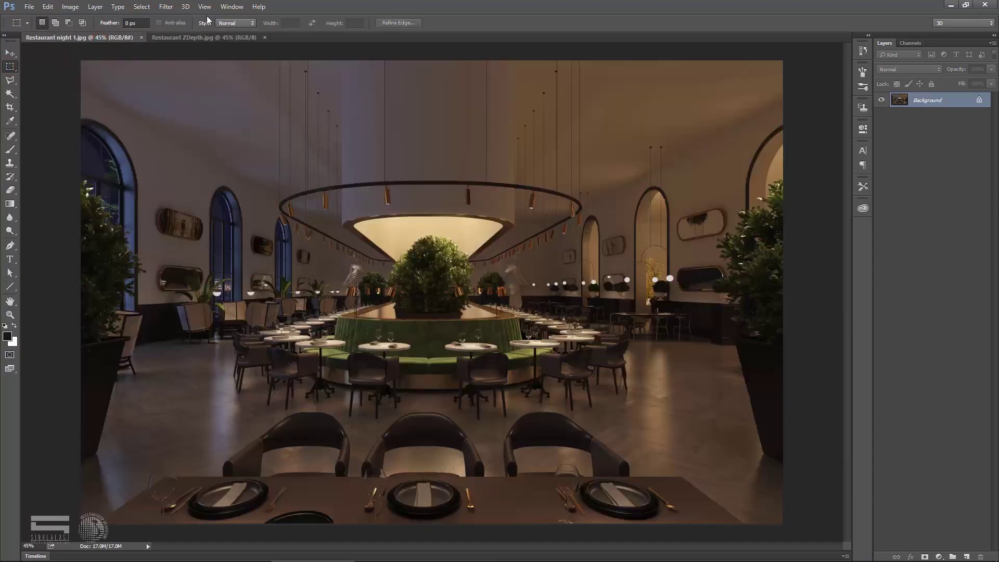
click(232, 7)
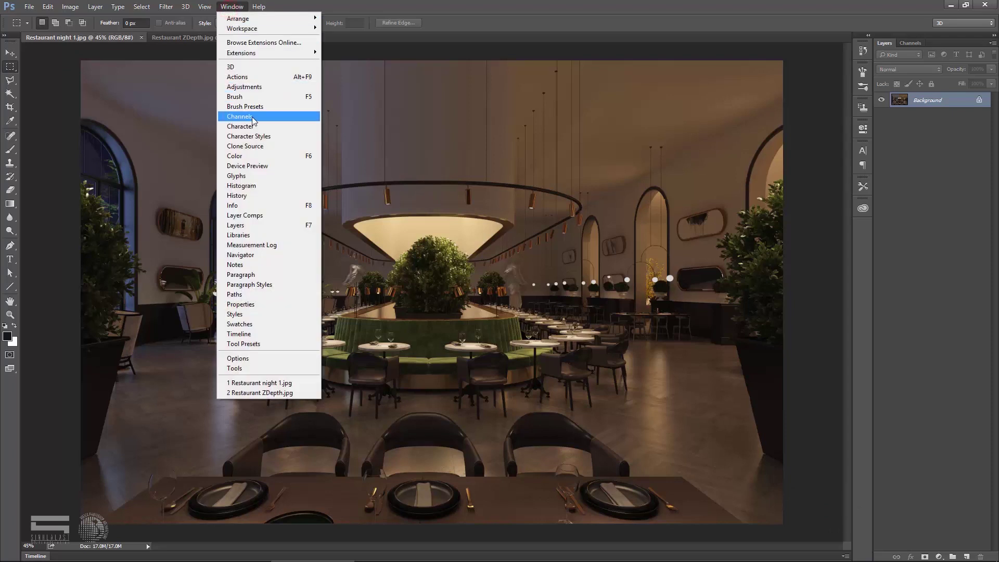
click(252, 117)
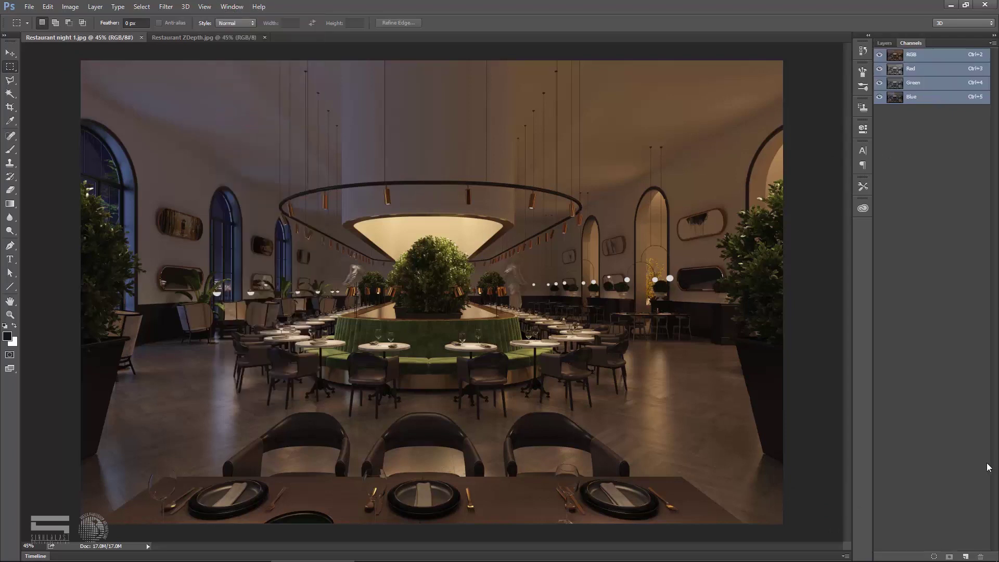
click(926, 99)
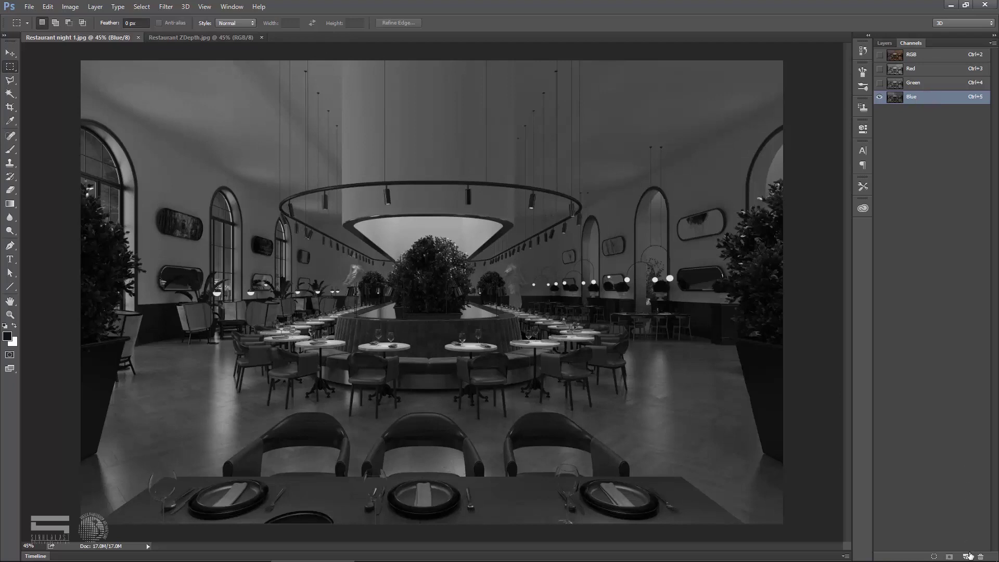
click(966, 556)
double_click(917, 110)
text(ZDepth)
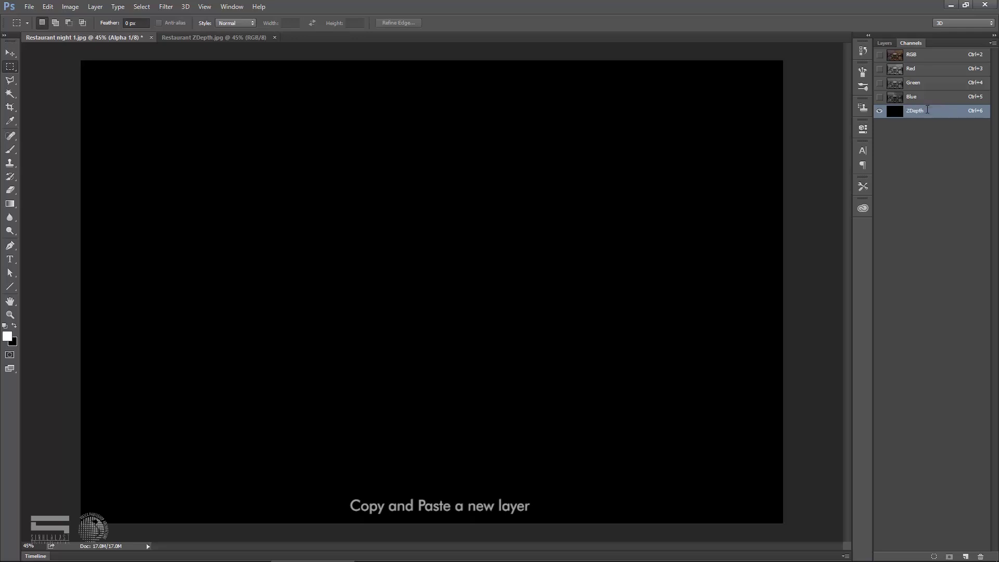
key(Return)
key(ctrl+v)
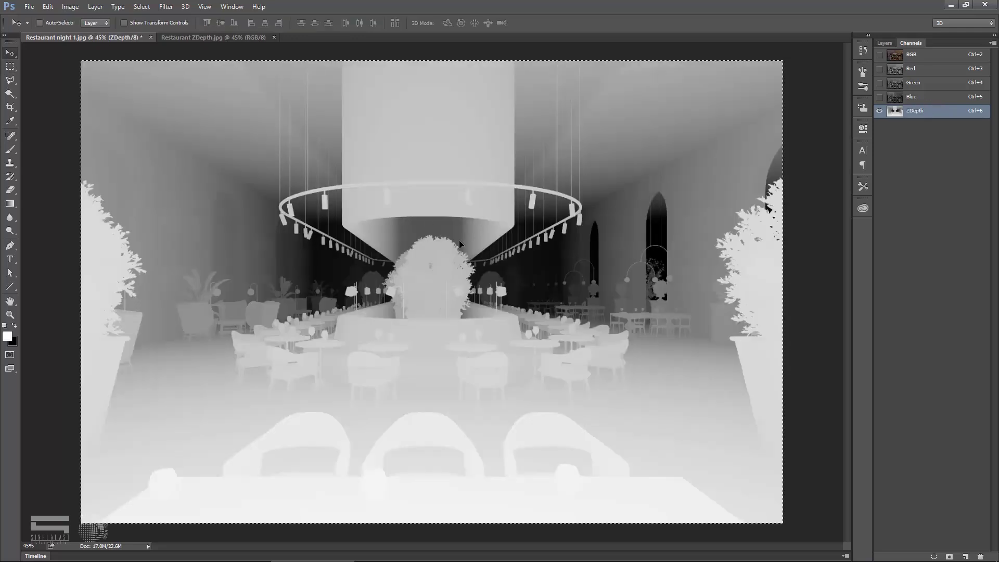
click(906, 55)
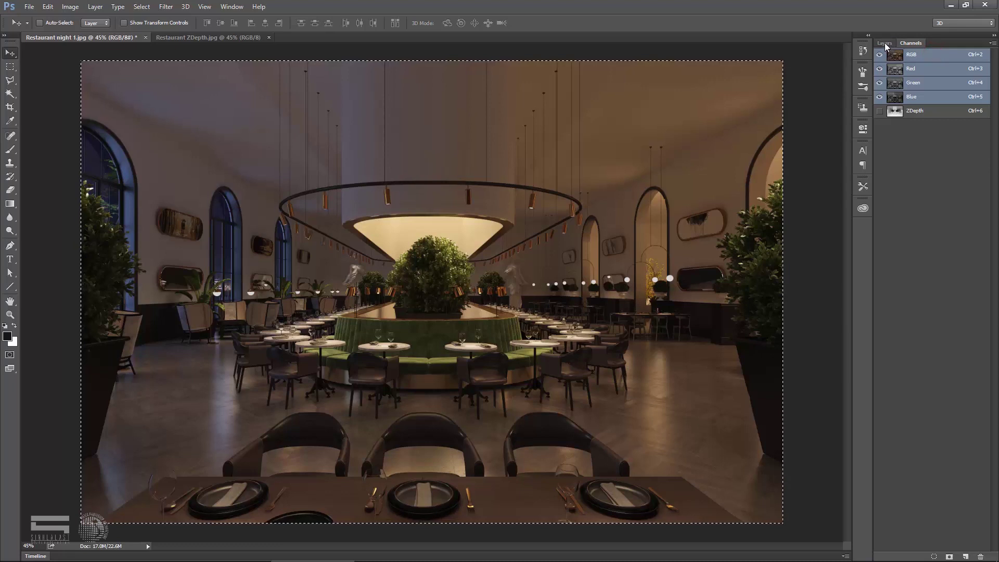
click(884, 43)
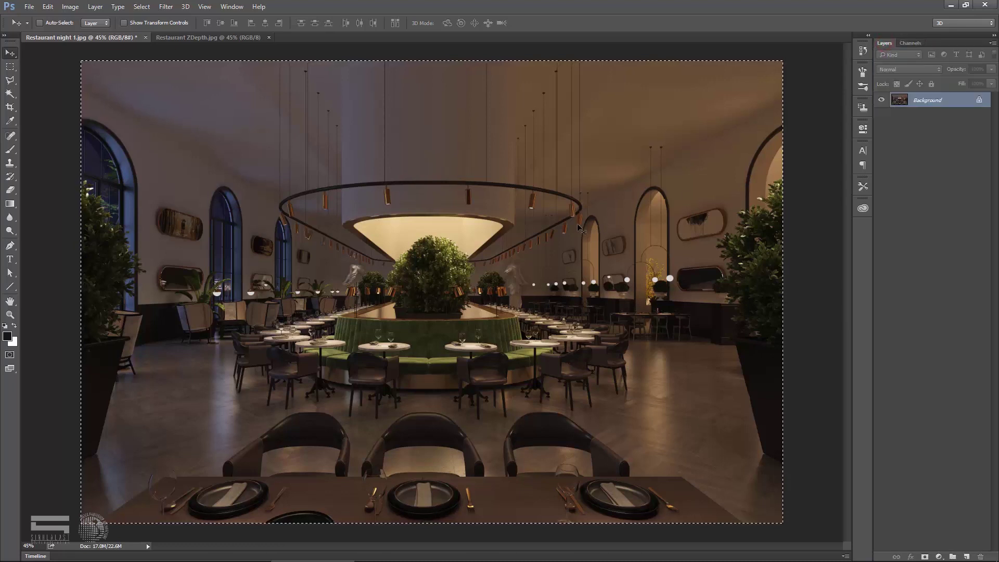
- Duplicate the Background layer to create a Background copy layer above it
click(94, 7)
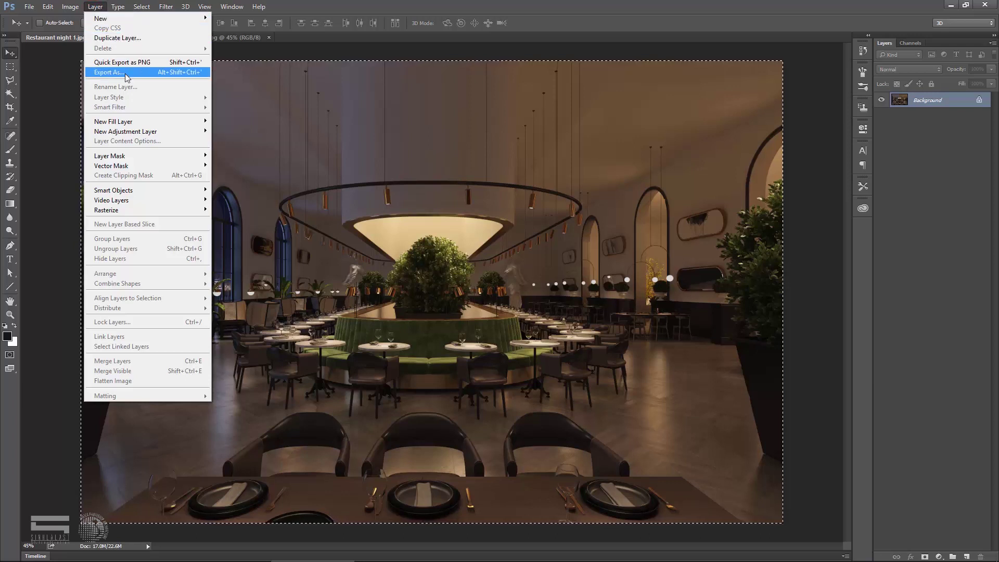
click(117, 37)
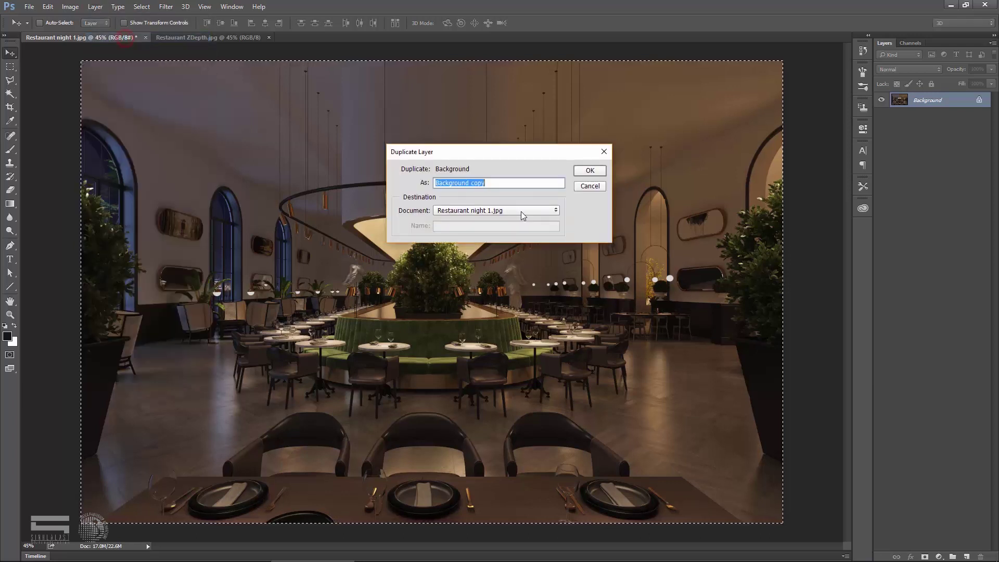
click(590, 171)
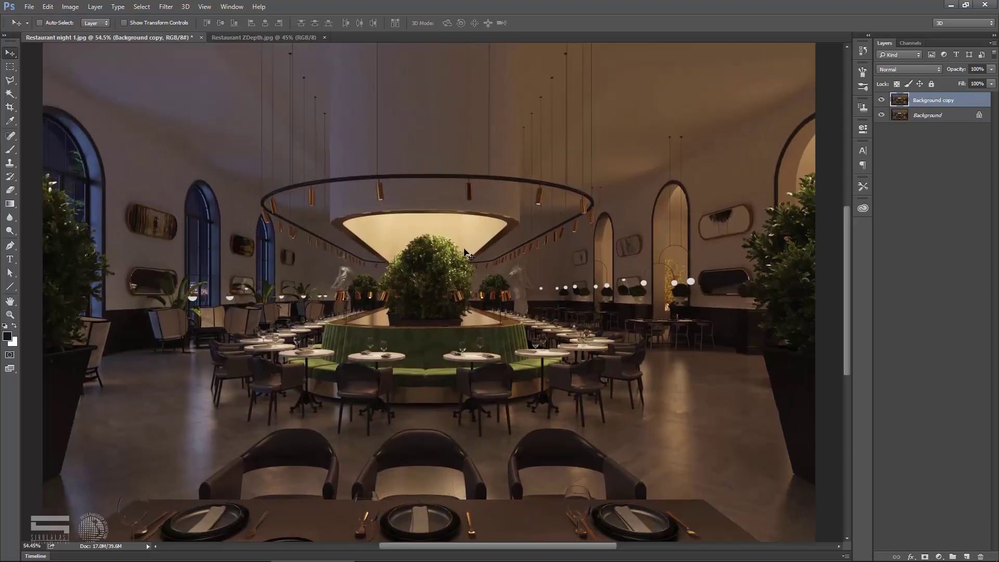
scroll(331, 325, up, 3)
scroll(332, 325, down, 2)
scroll(442, 278, down, 2)
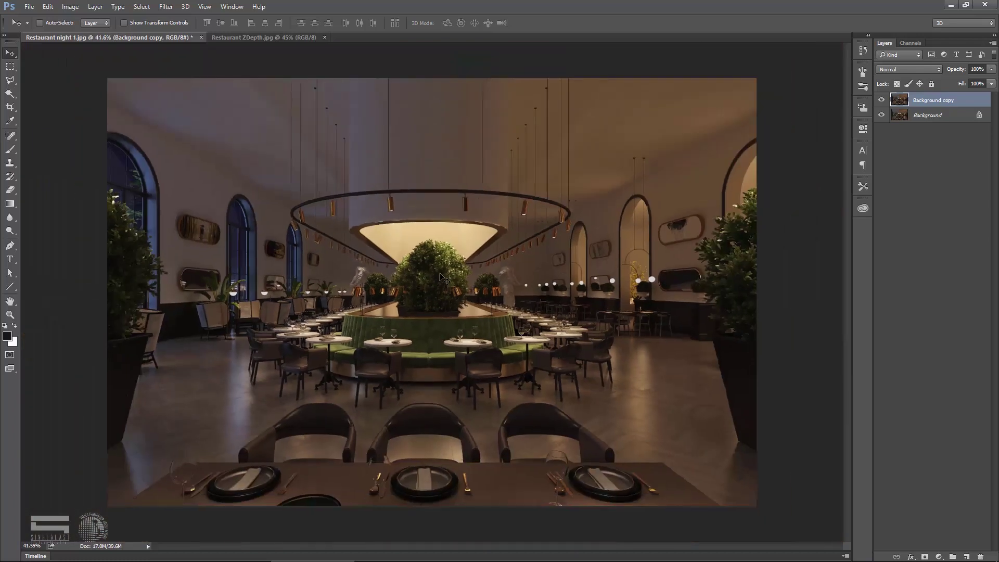
click(166, 7)
mouse_move(170, 121)
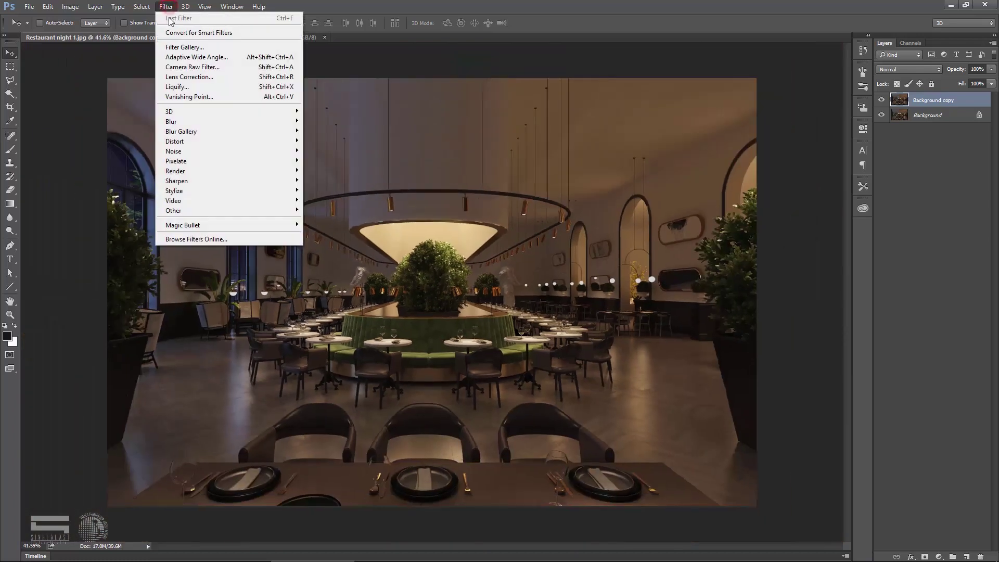
- Open Lens Blur with ZDepth as the depth map source, zoomed on the central tree
click(202, 120)
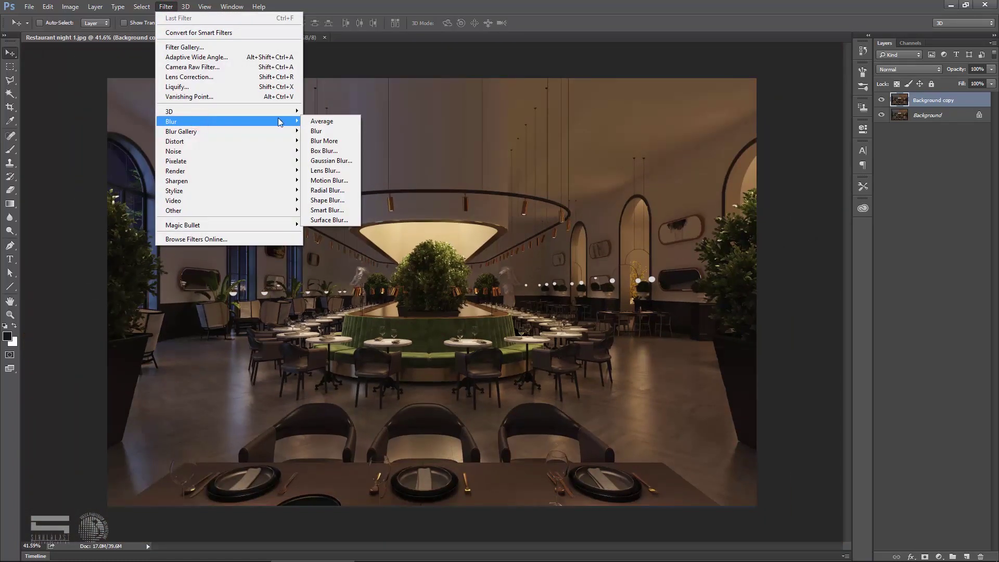
click(312, 170)
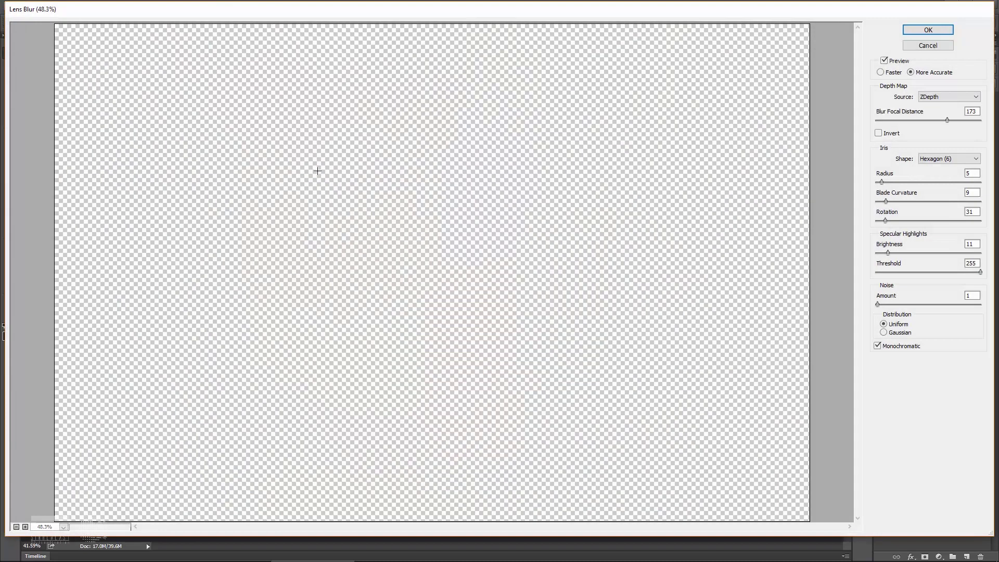
click(937, 97)
click(934, 132)
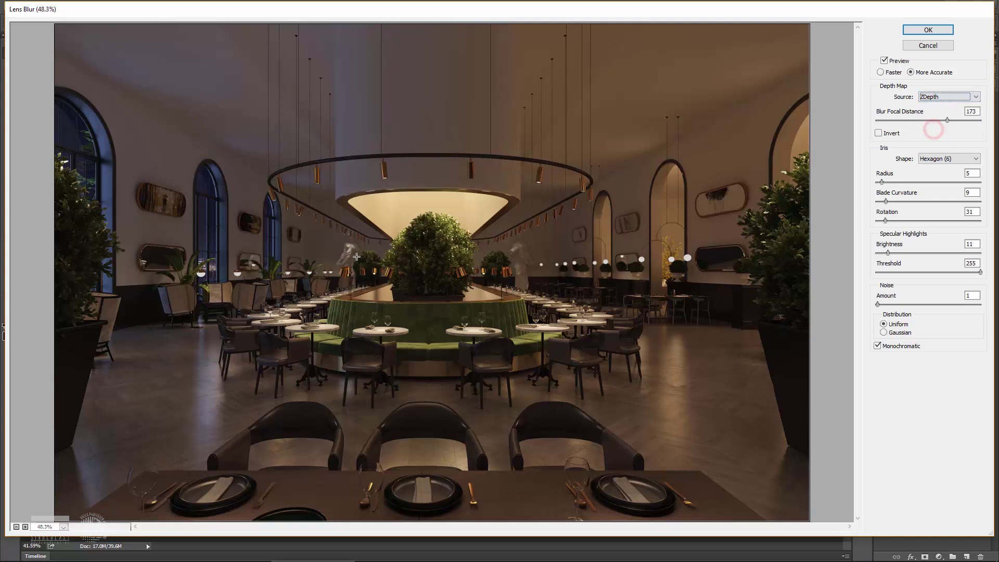
ctrl+click(338, 273)
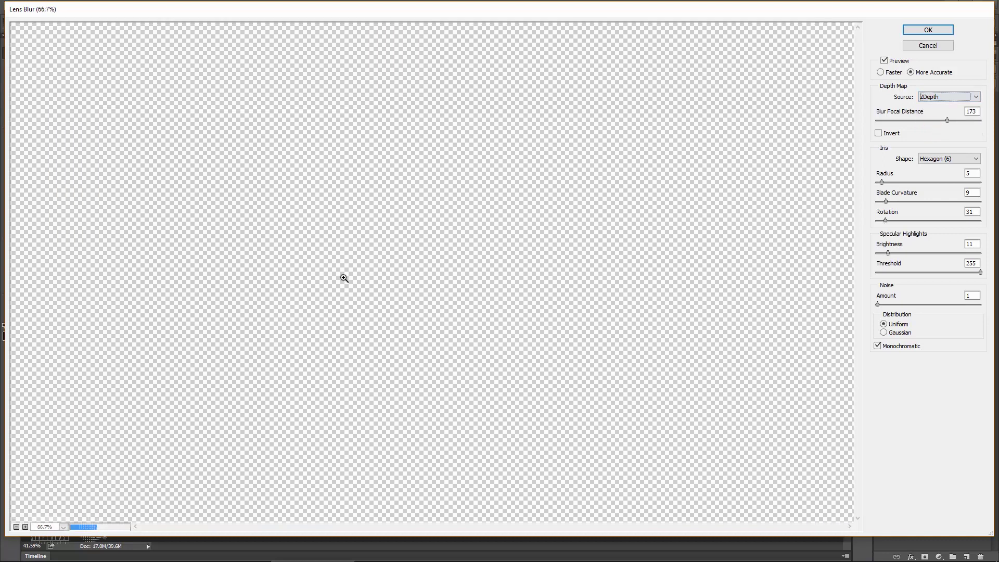
ctrl+click(348, 277)
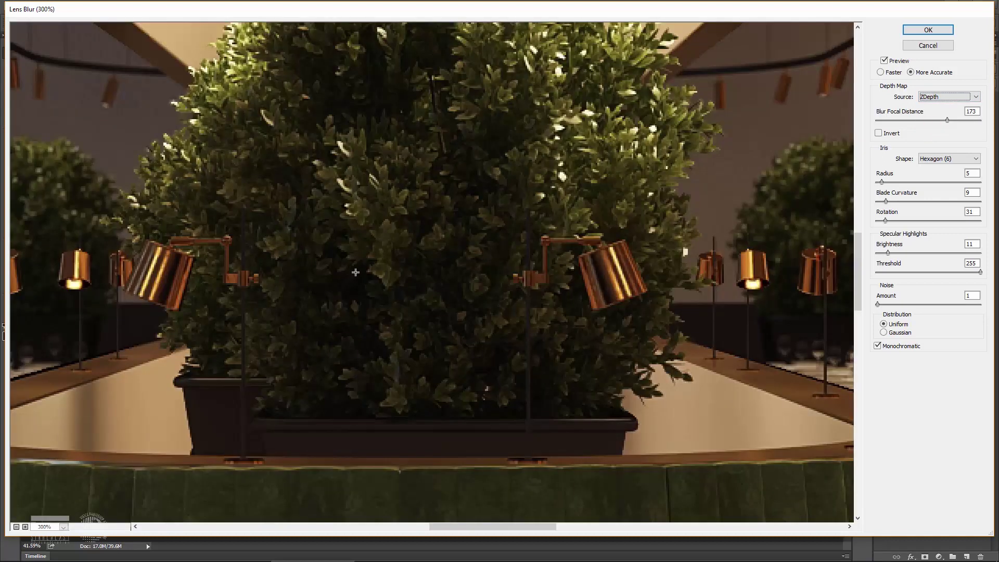
key(ctrl+minus)
drag(614, 271, 359, 240)
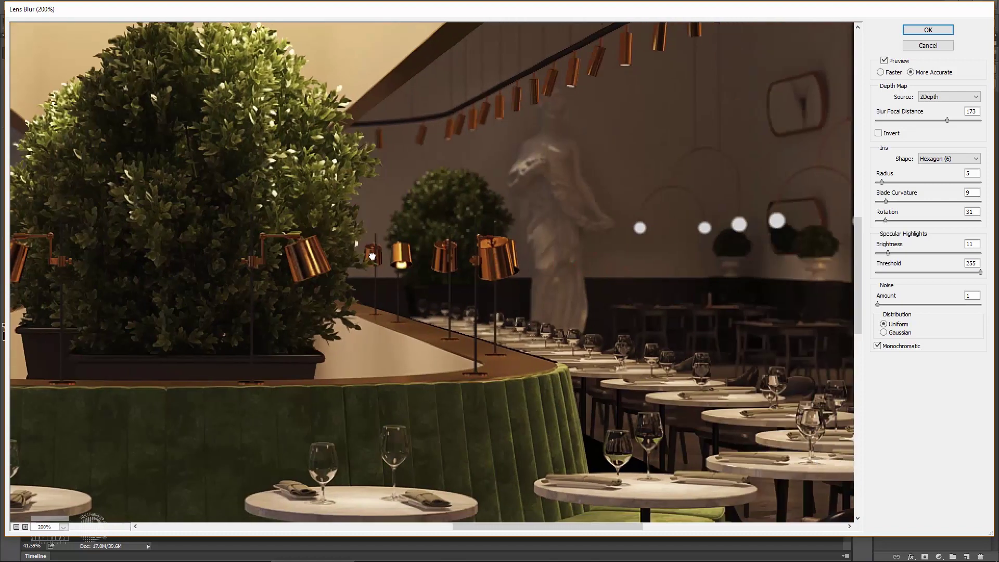
- Try Blur Focal Distance values such as 38 and 173, settling on 171
mouse_move(902, 120)
mouse_down()
mouse_move(882, 121)
mouse_move(975, 121)
mouse_up()
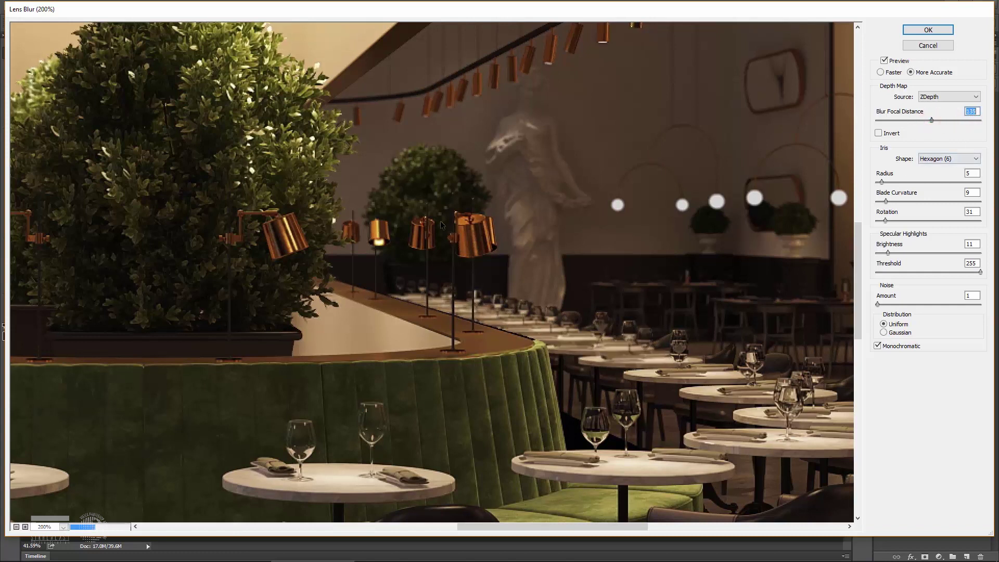
click(431, 171)
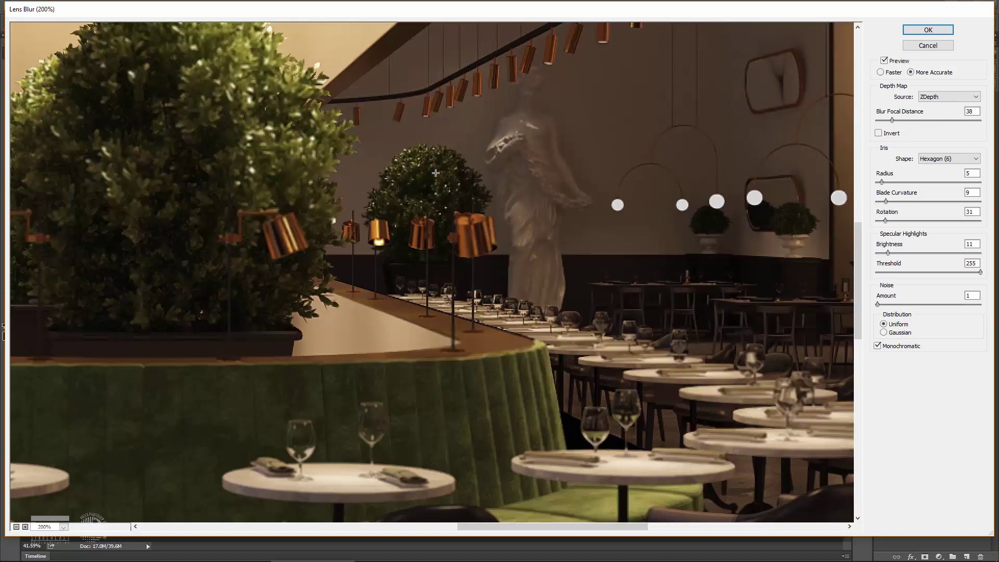
click(184, 155)
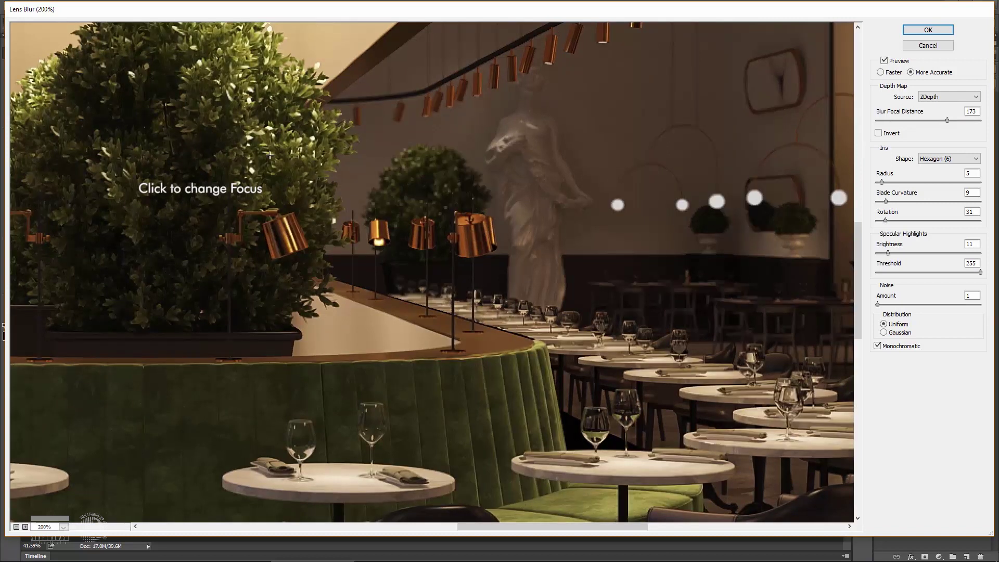
click(430, 183)
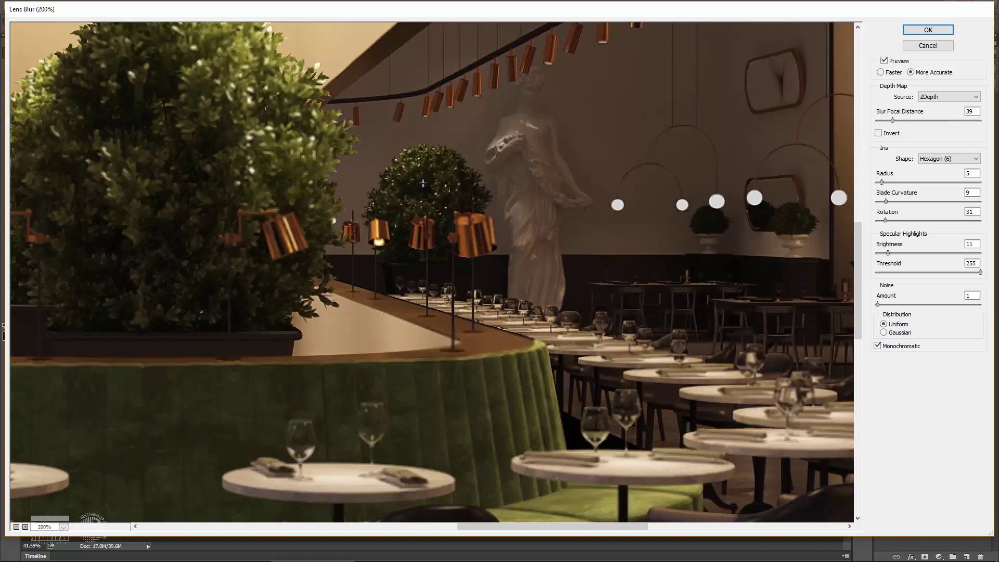
click(198, 178)
- Test larger blur radii of 26 and 64 and try a different iris shape
click(902, 182)
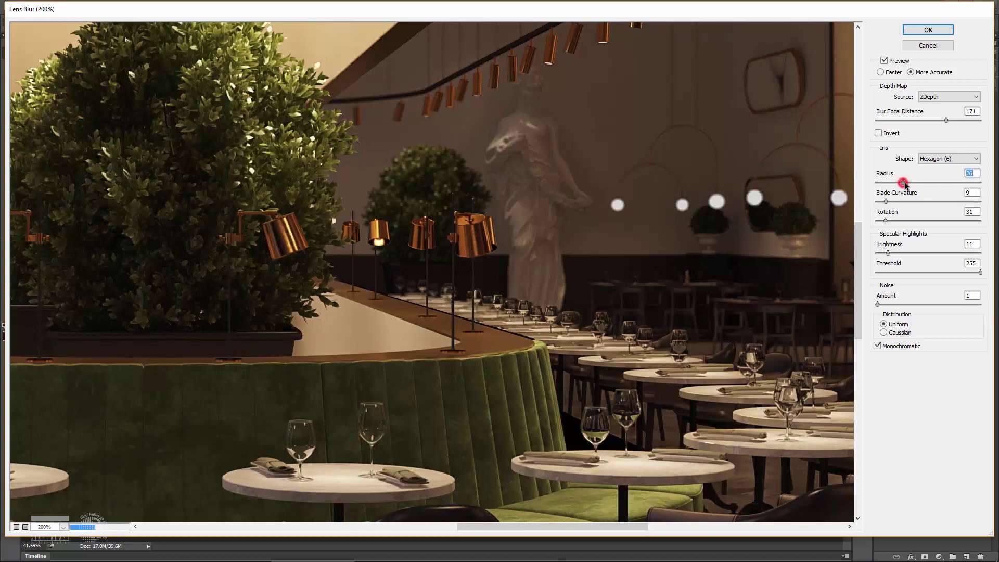
click(943, 182)
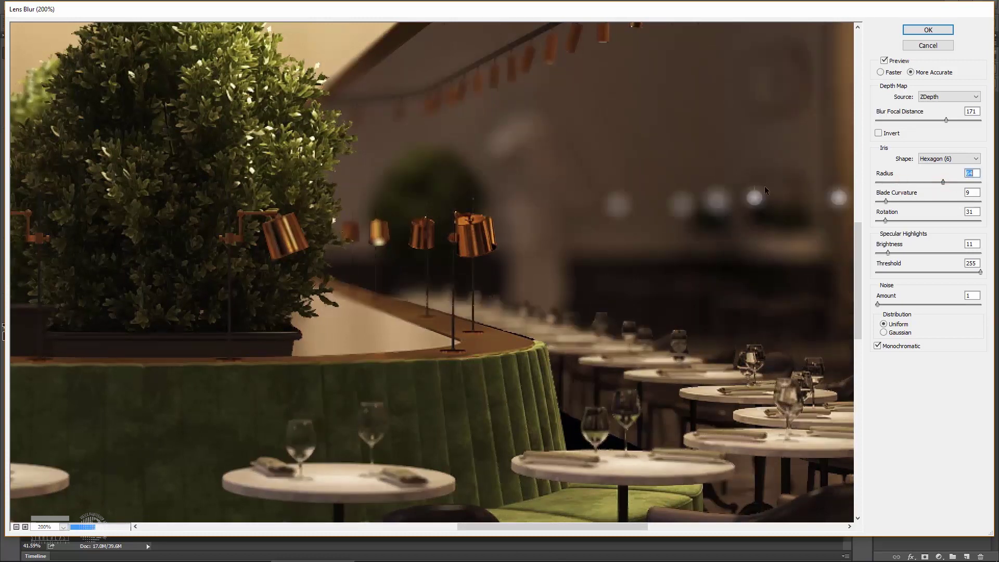
key(ctrl+minus)
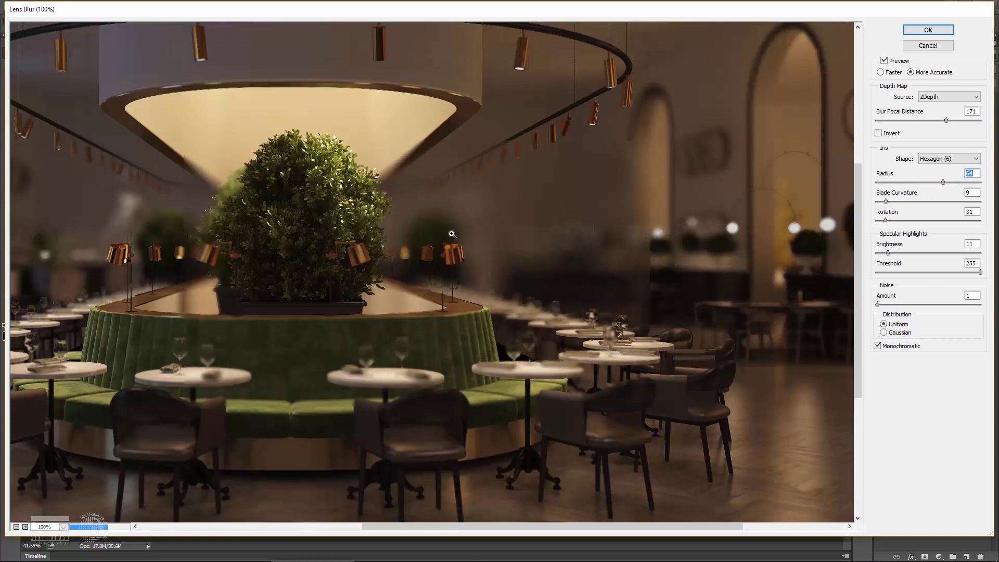
key(ctrl+minus)
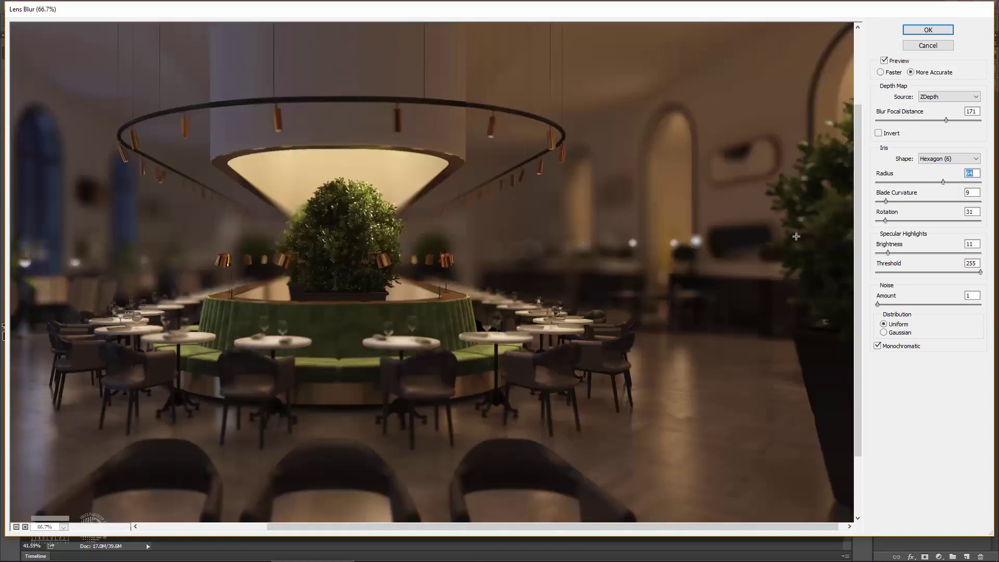
click(939, 158)
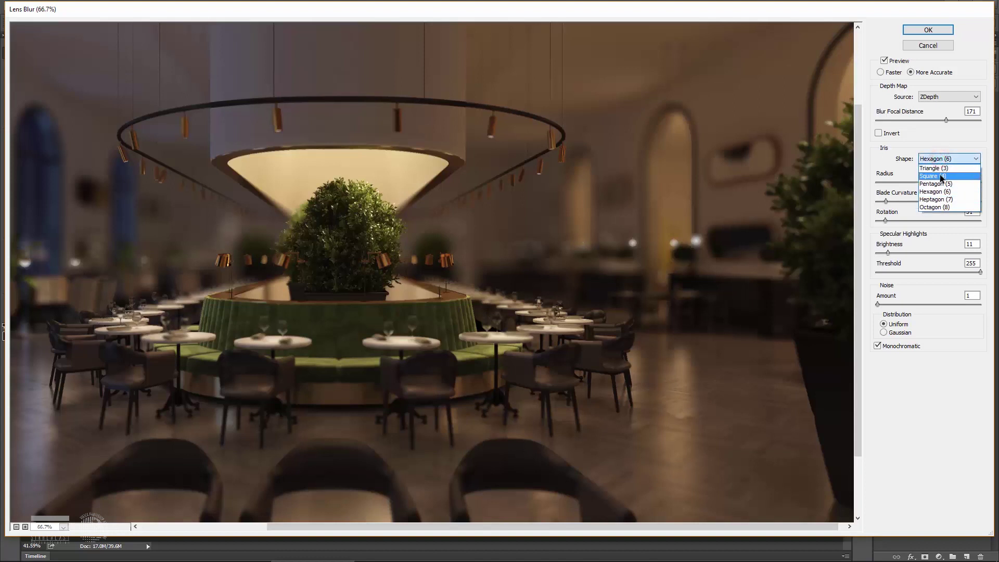
click(937, 169)
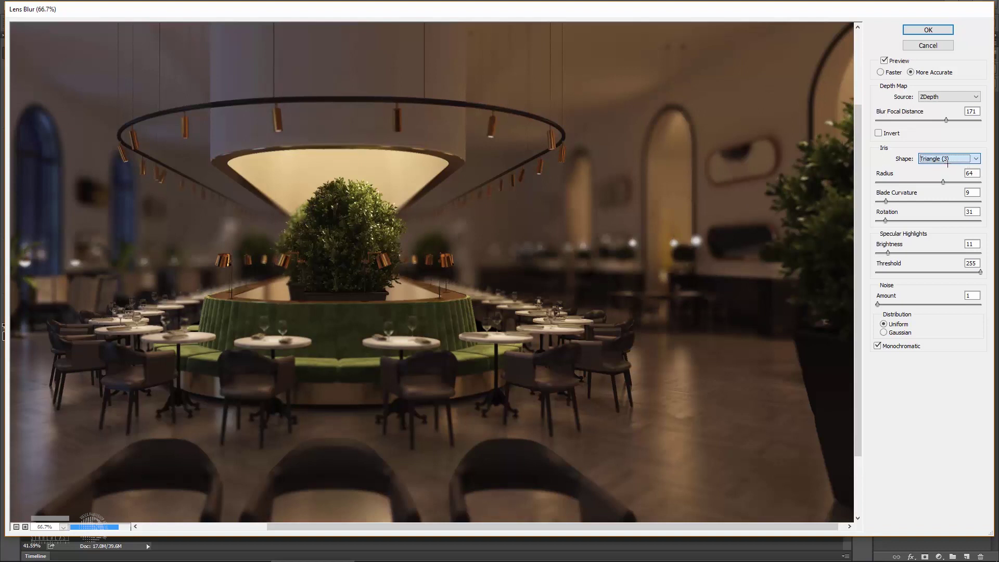
- Set the Lens Blur radius to 5 with a Hexagon (6) iris and apply it
drag(942, 182, 883, 182)
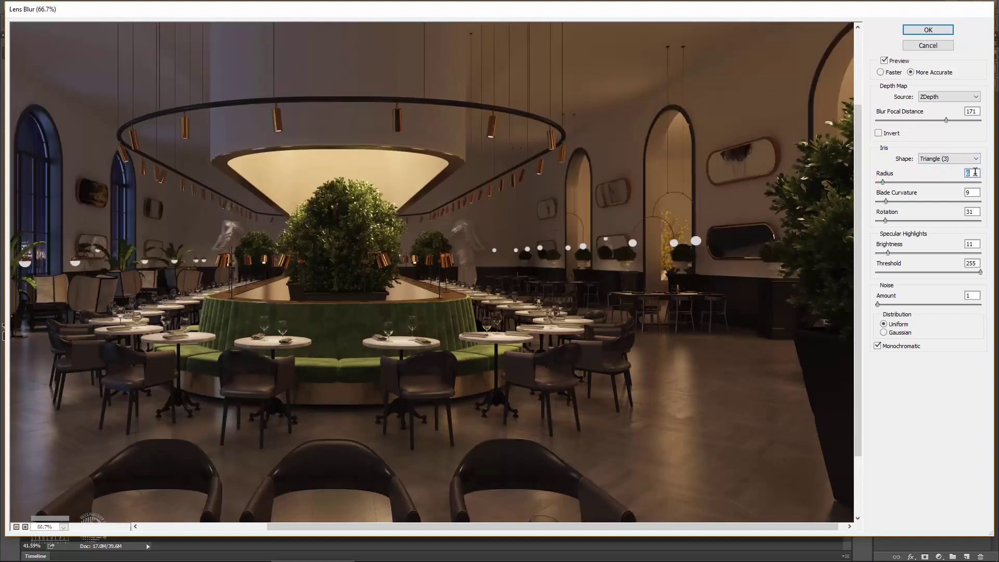
text(5)
click(960, 158)
click(949, 192)
click(927, 30)
- Zoom in and toggle the Background copy layer to compare blurred and original
scroll(358, 311, up, 1)
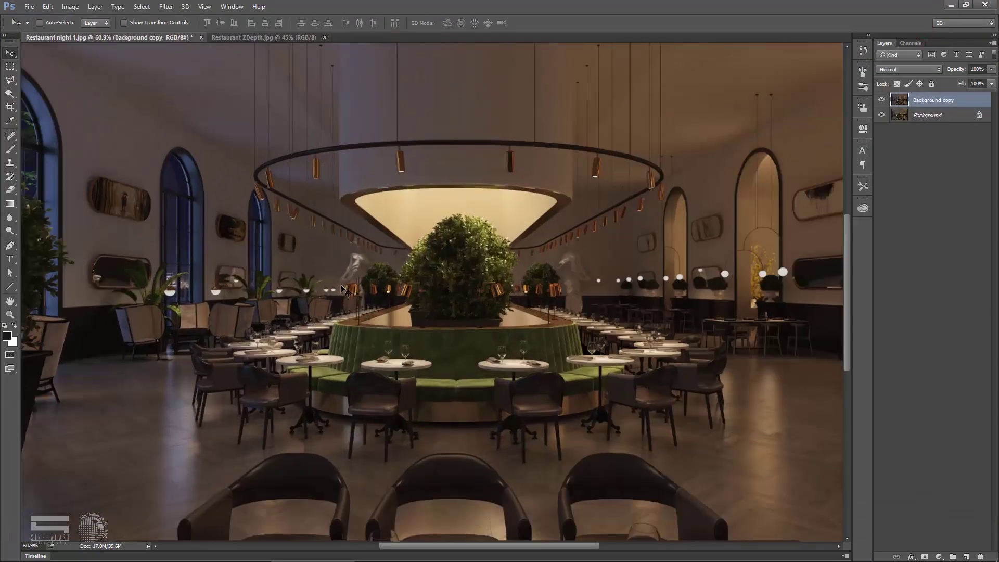
scroll(351, 305, up, 2)
scroll(343, 294, up, 1)
scroll(336, 281, up, 1)
scroll(336, 281, up, 1)
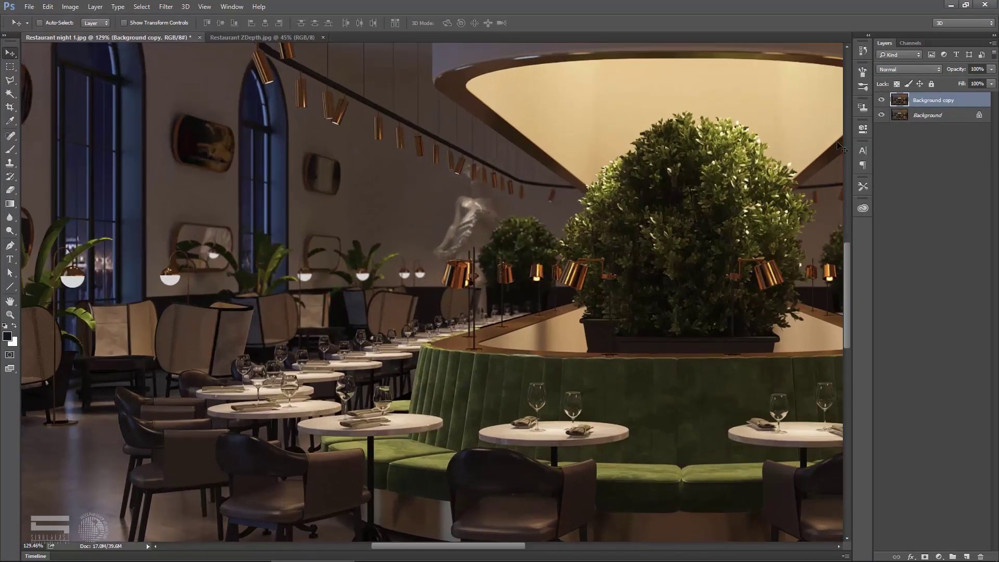
click(881, 100)
scroll(382, 259, up, 4)
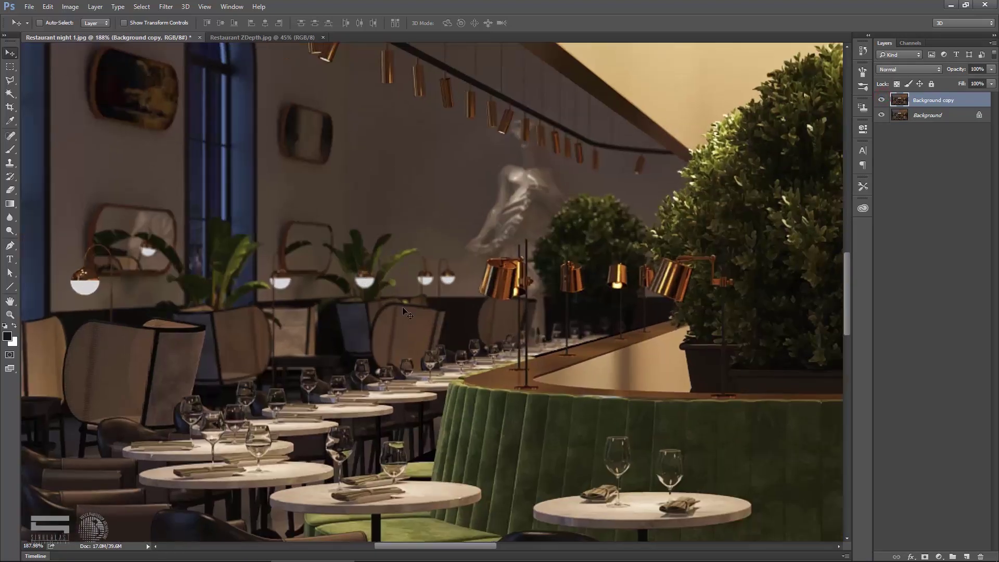
click(882, 99)
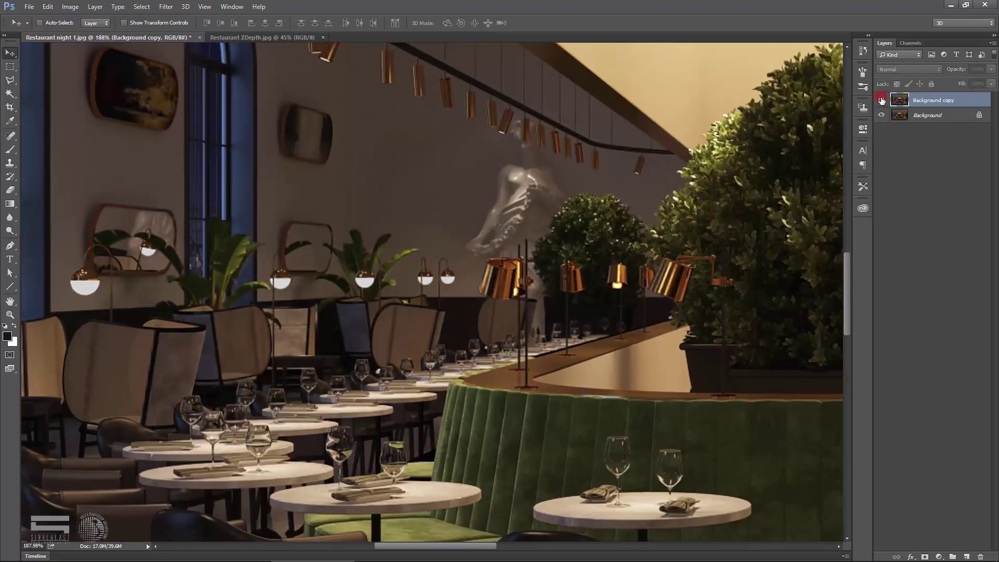
- Rename the Background copy layer to 'Blur'
double_click(928, 101)
text(Blur)
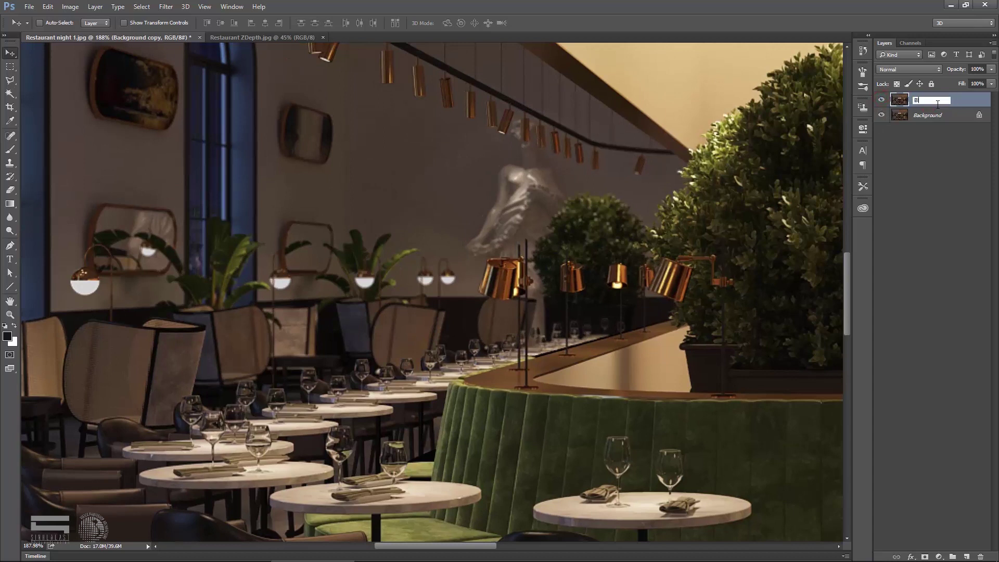
key(Return)
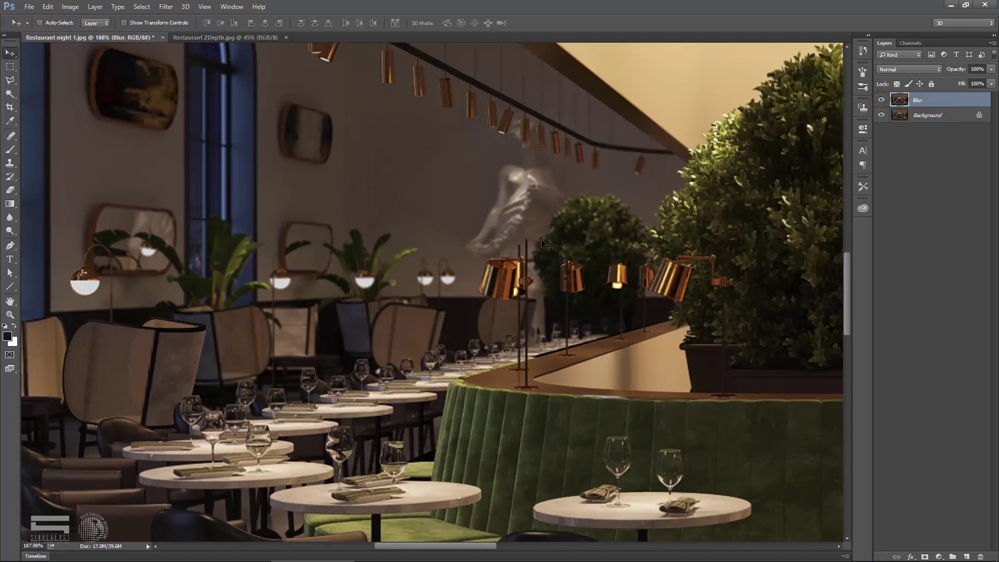
scroll(544, 245, down, 3)
scroll(466, 258, down, 2)
scroll(442, 276, down, 1)
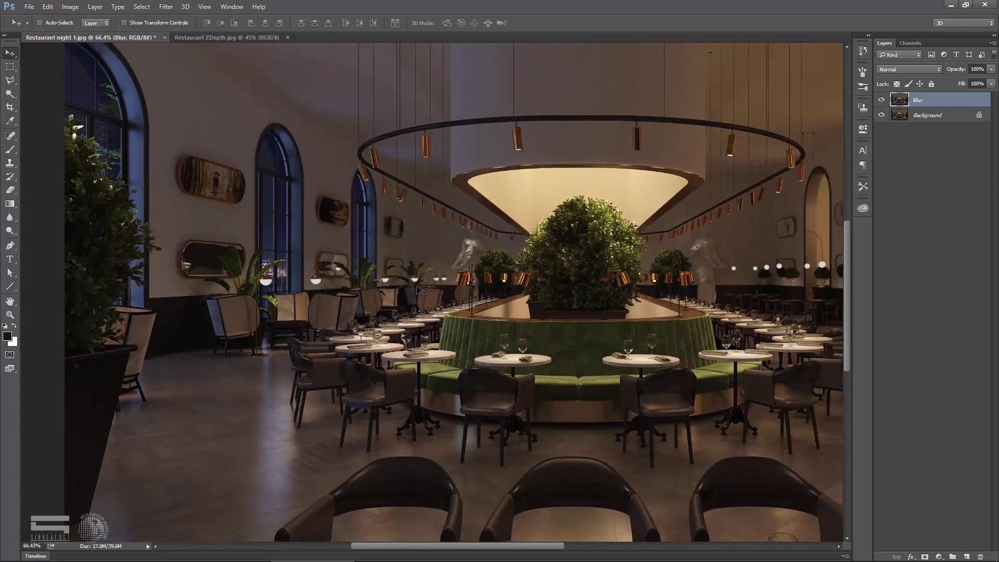
scroll(422, 290, down, 1)
scroll(424, 288, down, 1)
scroll(426, 284, down, 2)
scroll(428, 282, down, 1)
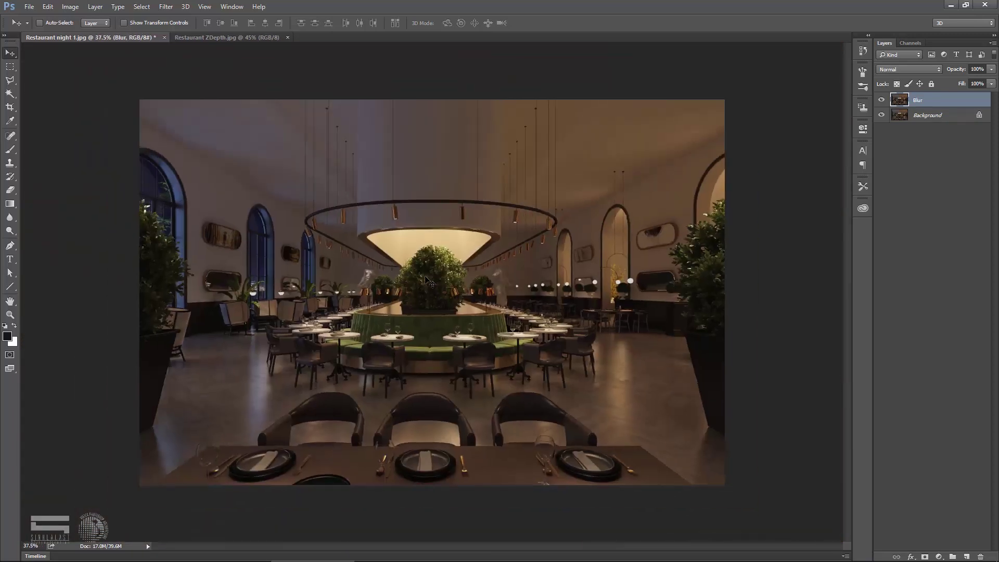
scroll(439, 272, up, 1)
scroll(442, 270, up, 1)
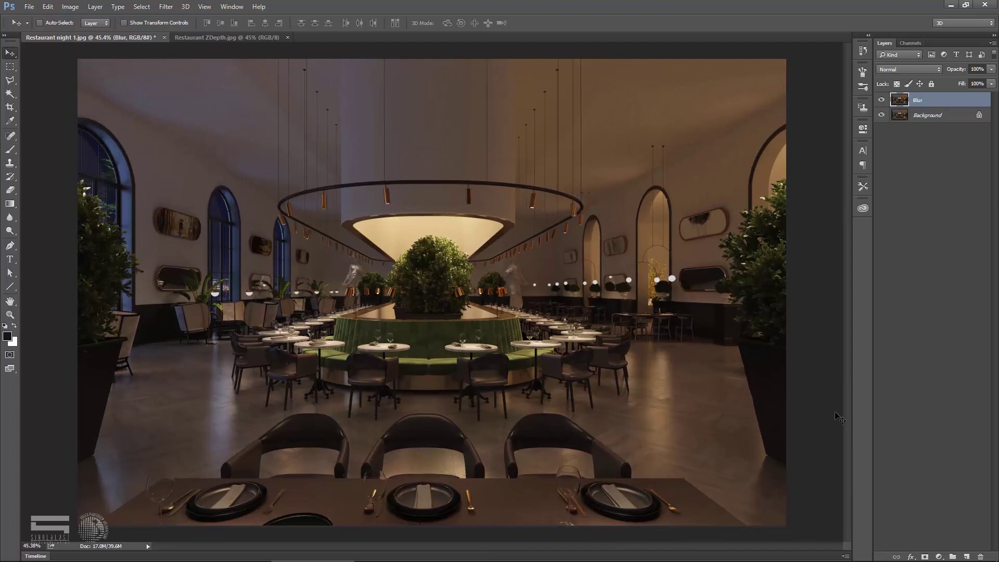
- Add a Curves adjustment and sample gray points on the wall and central lamp
click(939, 557)
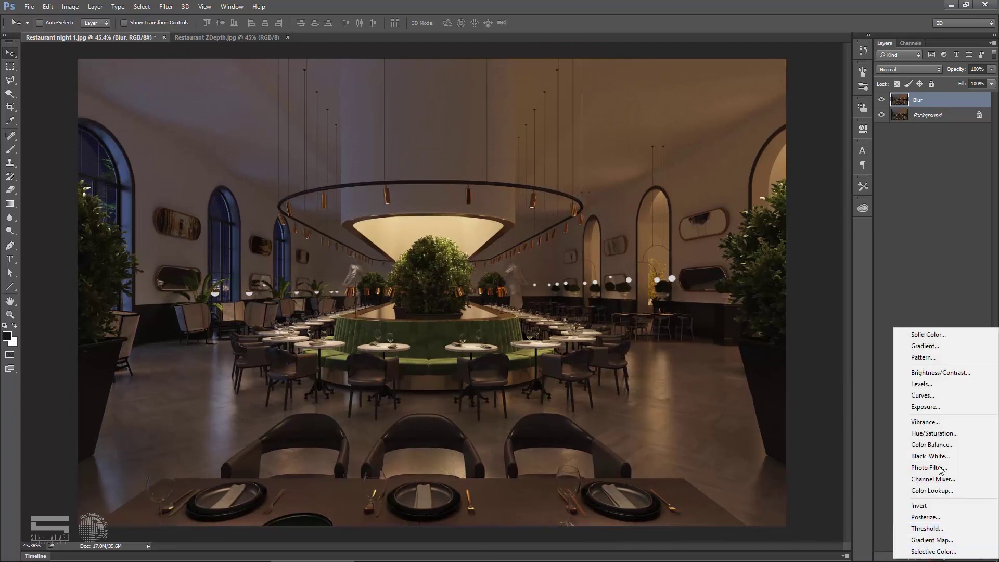
click(930, 395)
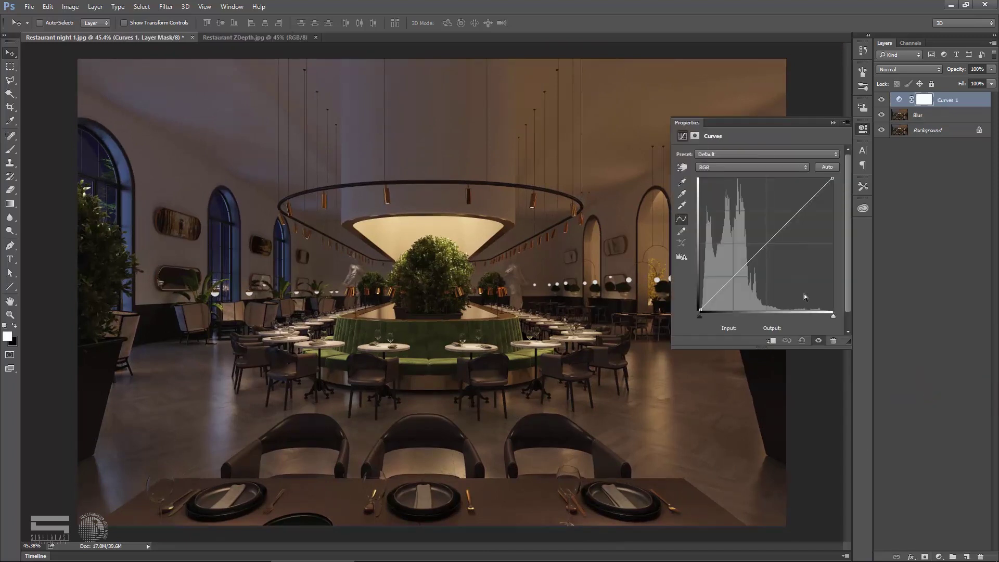
click(683, 206)
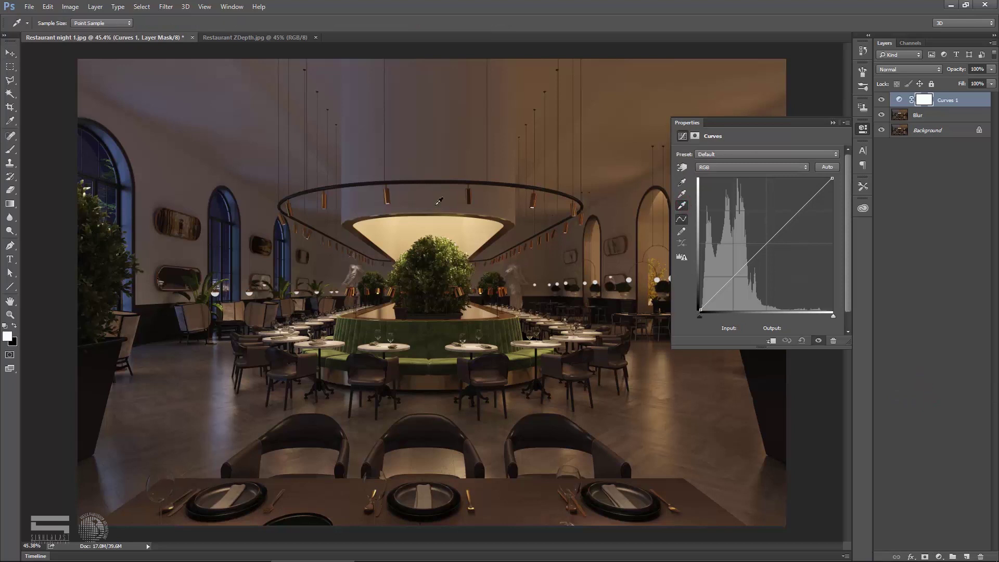
click(175, 123)
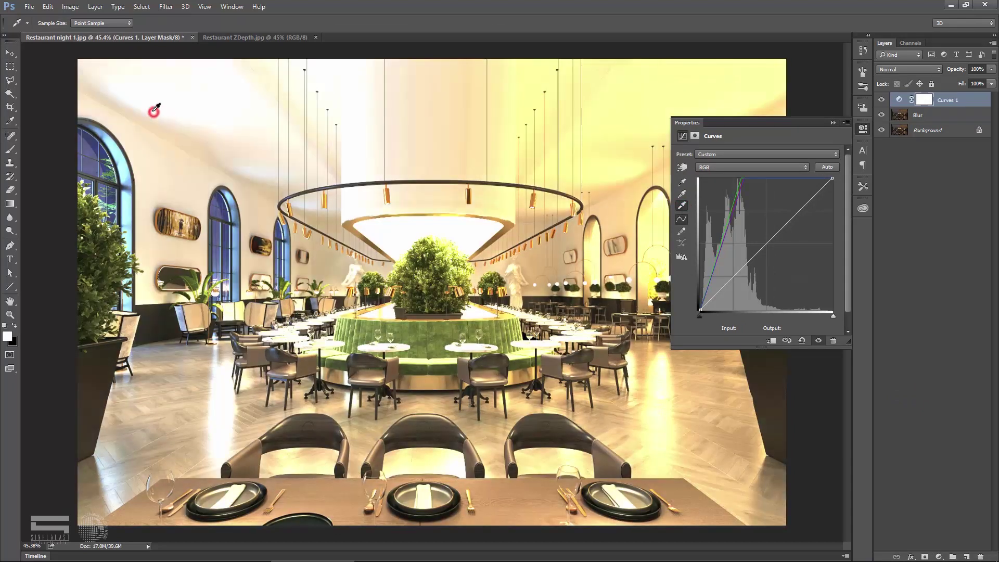
click(145, 146)
click(121, 156)
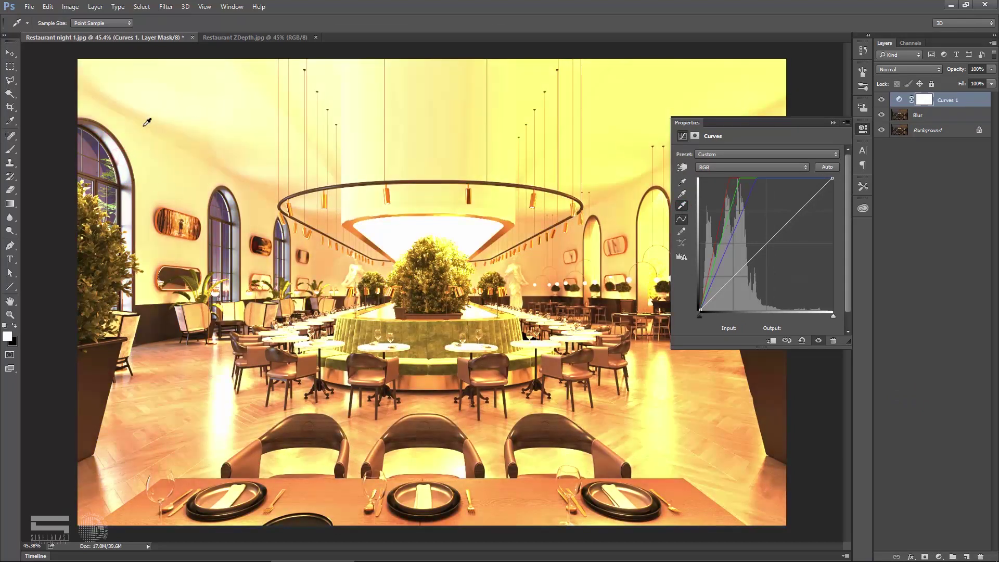
click(261, 150)
click(384, 230)
click(373, 224)
click(364, 201)
click(357, 146)
- Resample the gray point on ceiling, lamp shade and wall until tones turn cool blue
scroll(351, 144, up, 3)
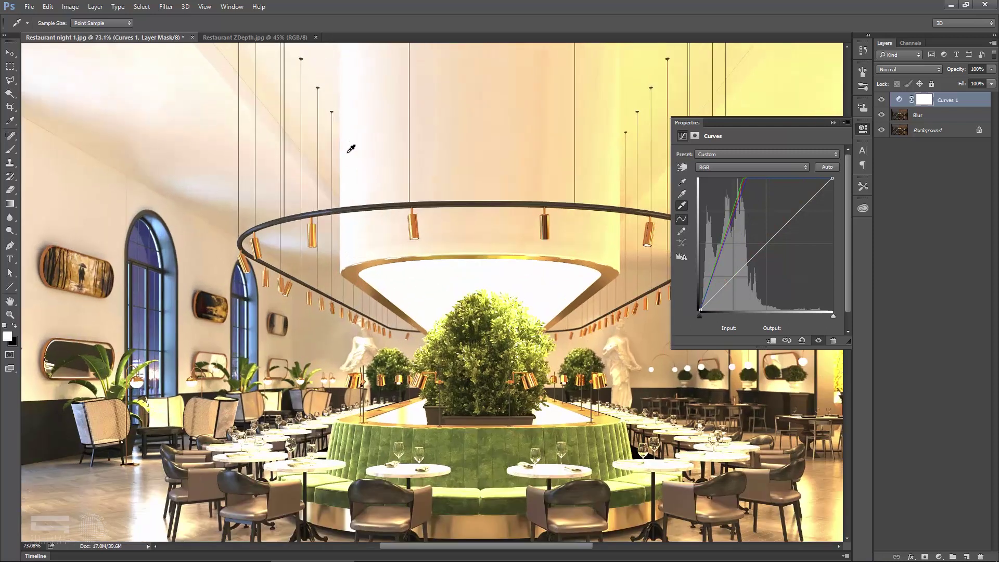
scroll(350, 144, up, 2)
click(341, 157)
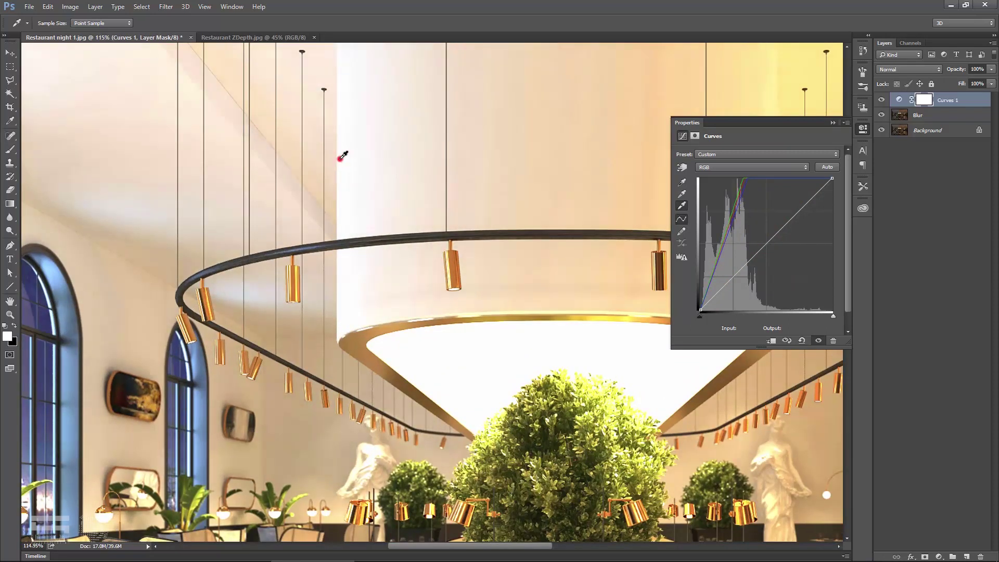
click(515, 154)
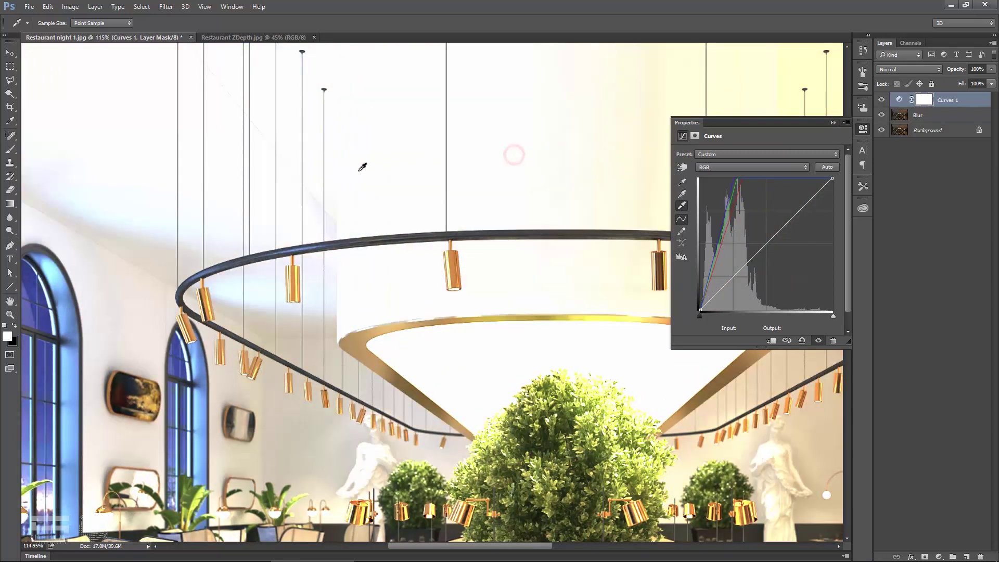
click(347, 168)
scroll(357, 185, down, 4)
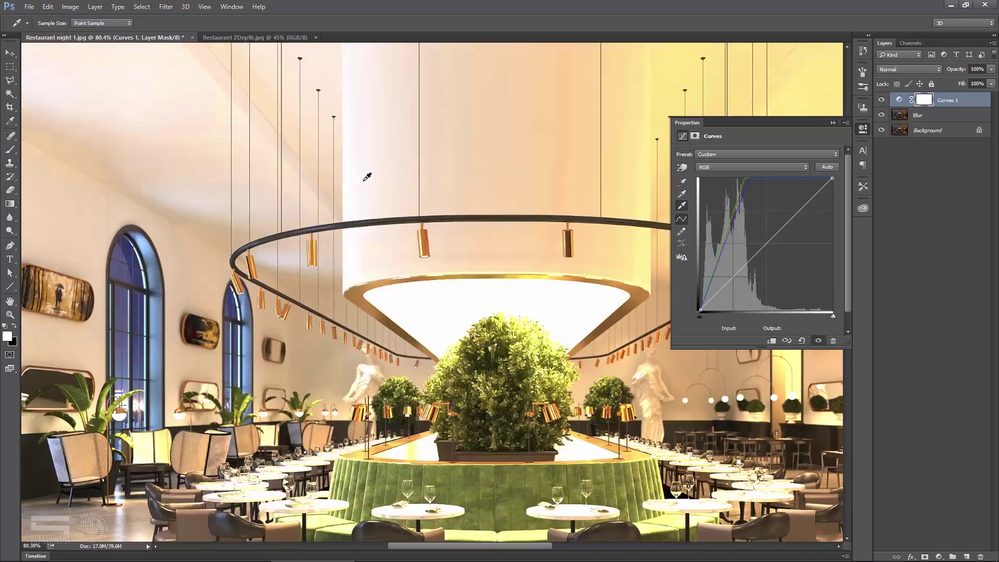
scroll(243, 240, up, 2)
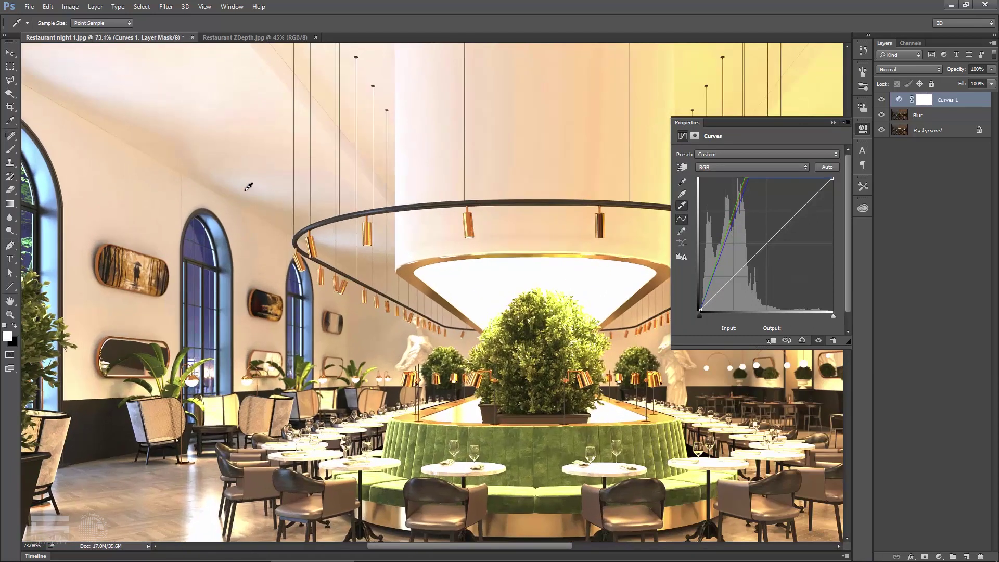
click(255, 187)
click(468, 290)
click(446, 279)
scroll(448, 275, down, 1)
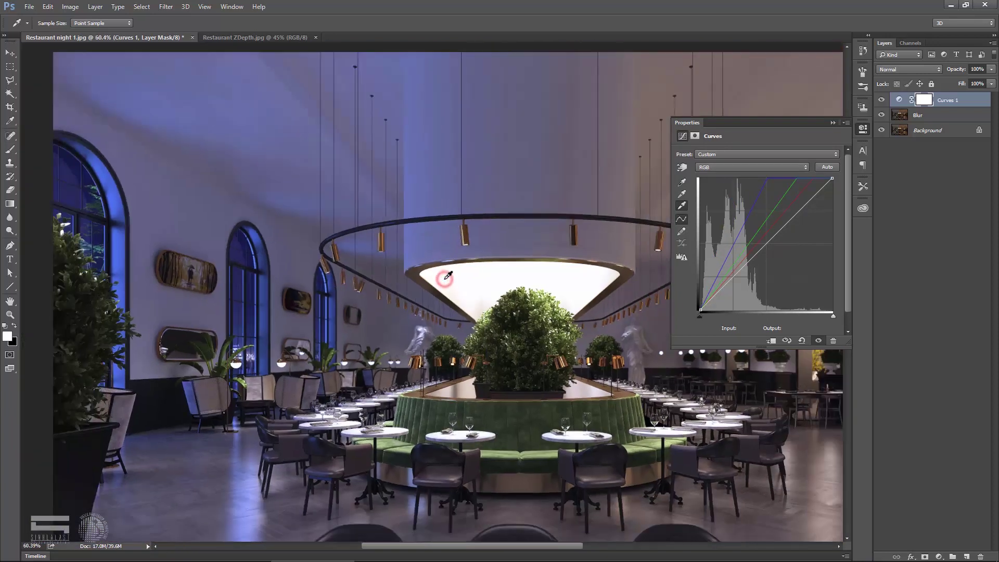
scroll(448, 275, down, 1)
scroll(394, 229, up, 2)
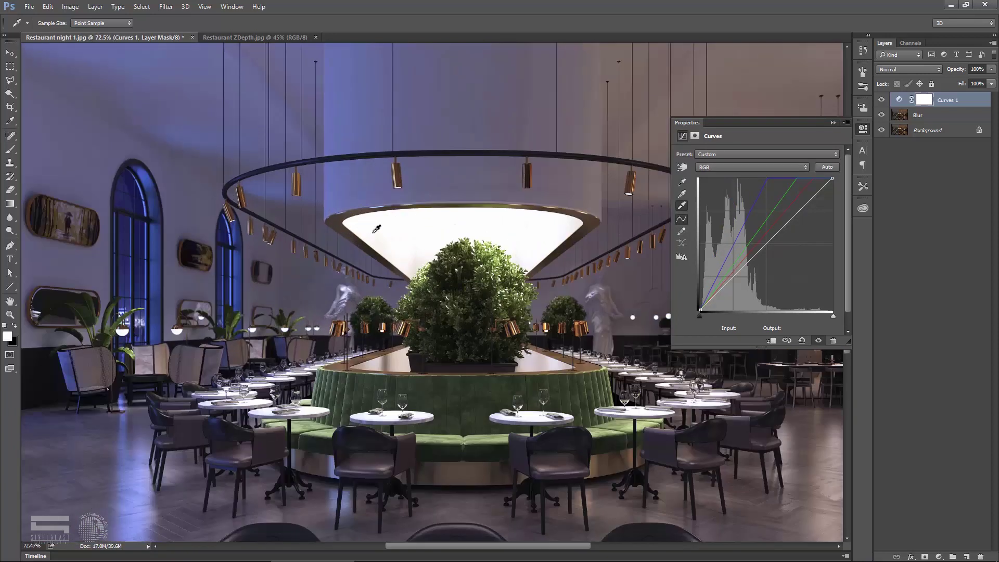
scroll(380, 224, up, 2)
scroll(364, 218, up, 2)
scroll(338, 209, up, 2)
scroll(337, 209, up, 1)
click(328, 212)
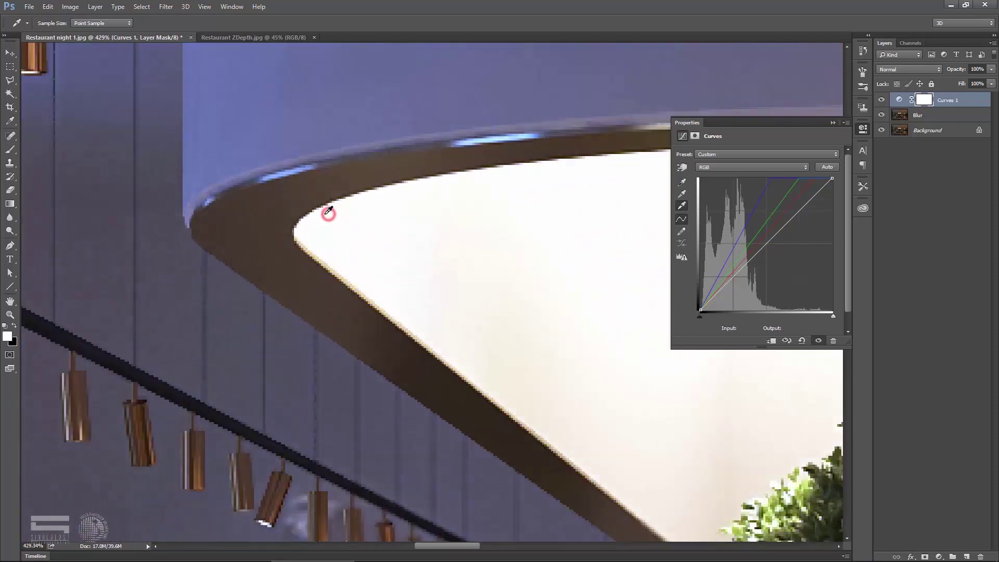
- Lower Curves 1 opacity to 67%, comparing the render with the curves on and off
click(833, 122)
key(v)
scroll(408, 279, down, 2)
scroll(414, 231, down, 2)
scroll(414, 231, down, 3)
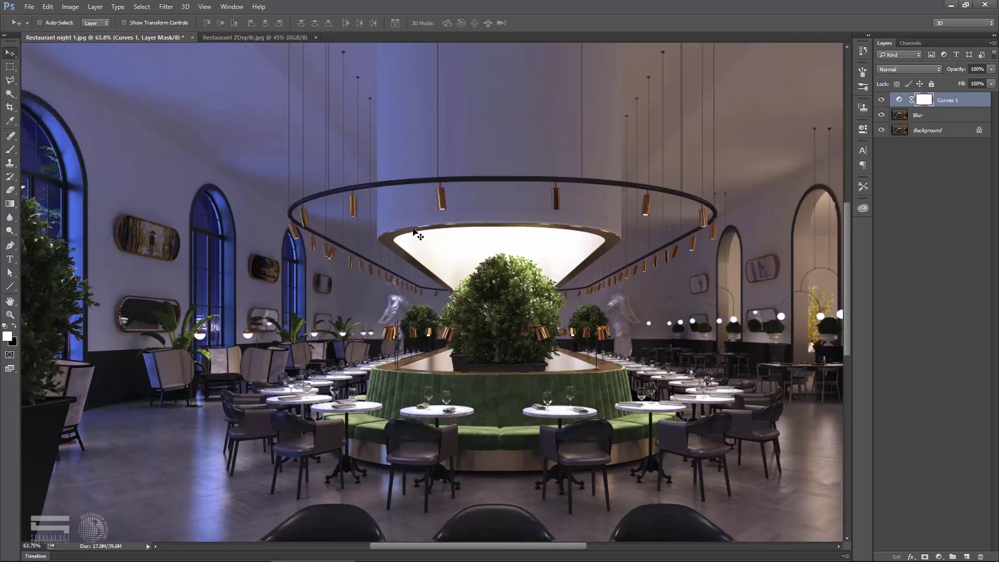
scroll(413, 231, down, 2)
click(881, 99)
click(881, 100)
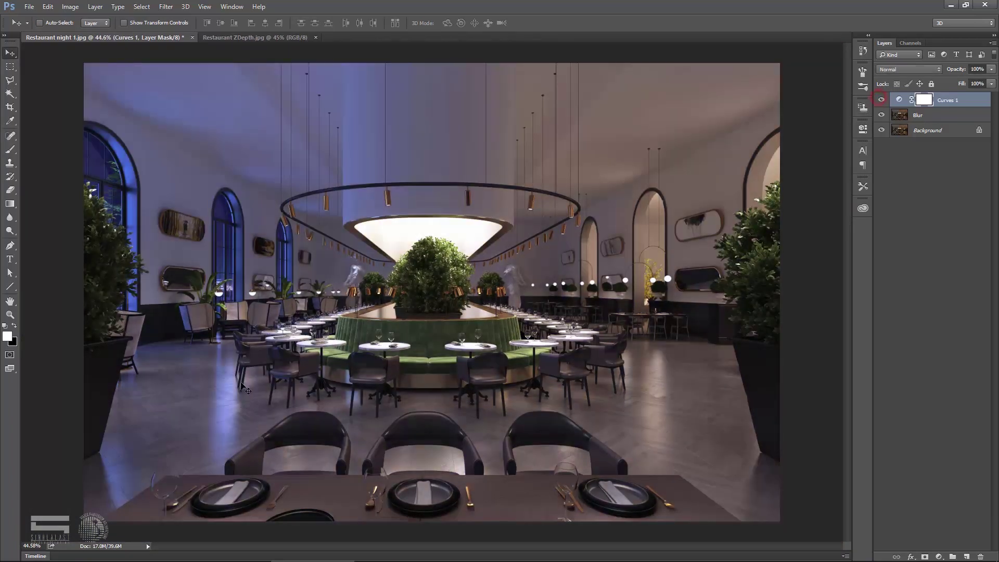
click(992, 69)
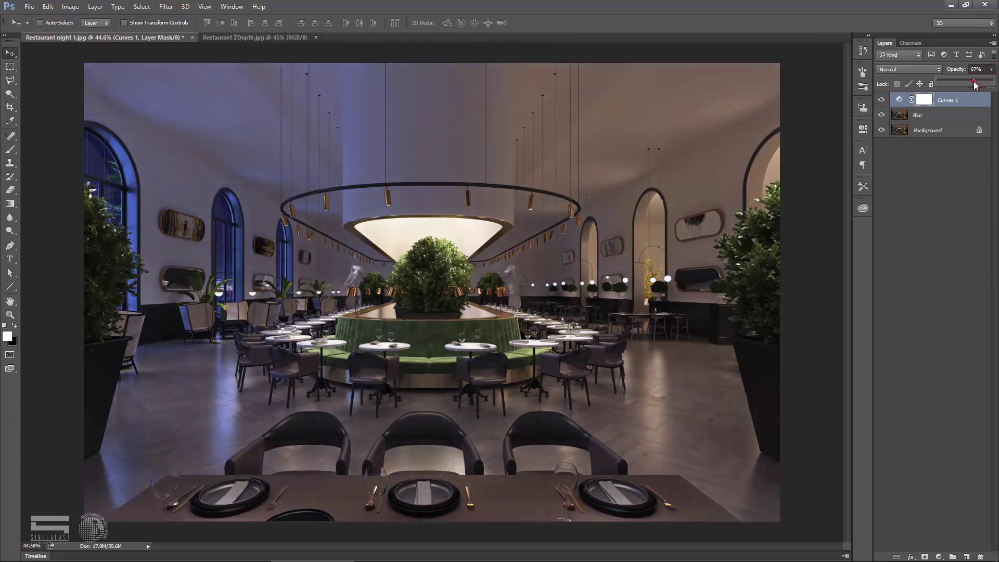
click(881, 100)
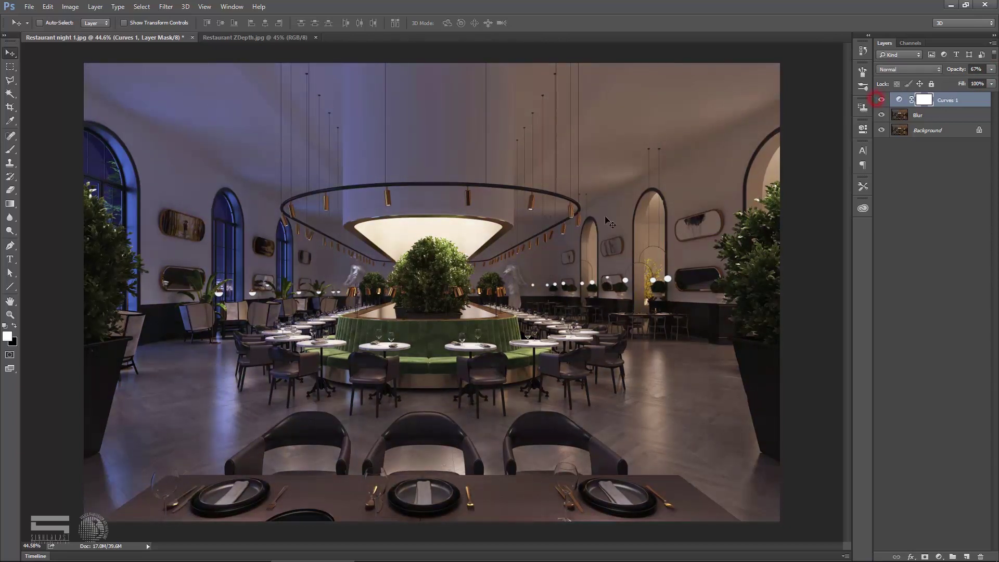
click(965, 100)
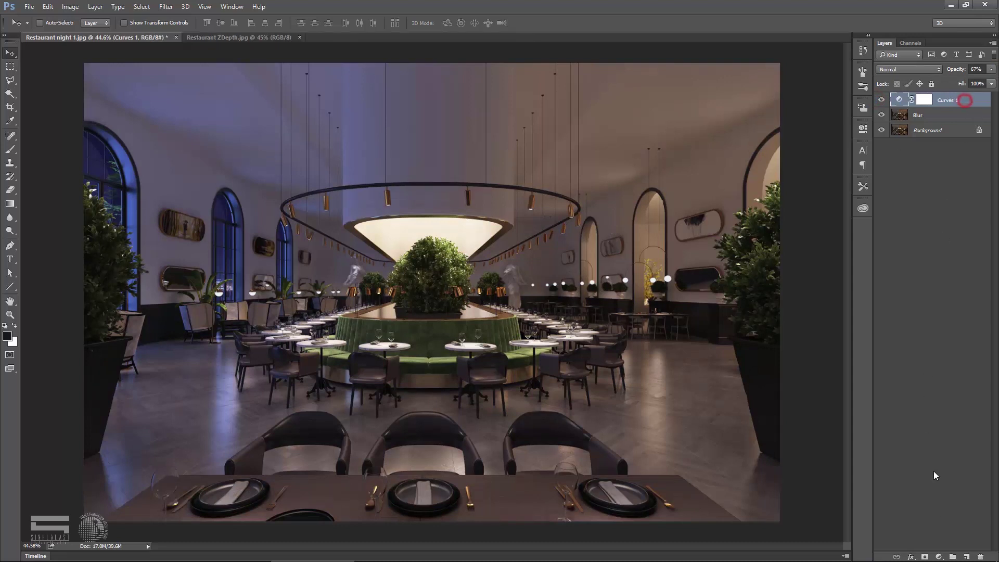
click(940, 557)
- Add Curves 2 with an S-curve, mapping input 190 to output 236
click(915, 389)
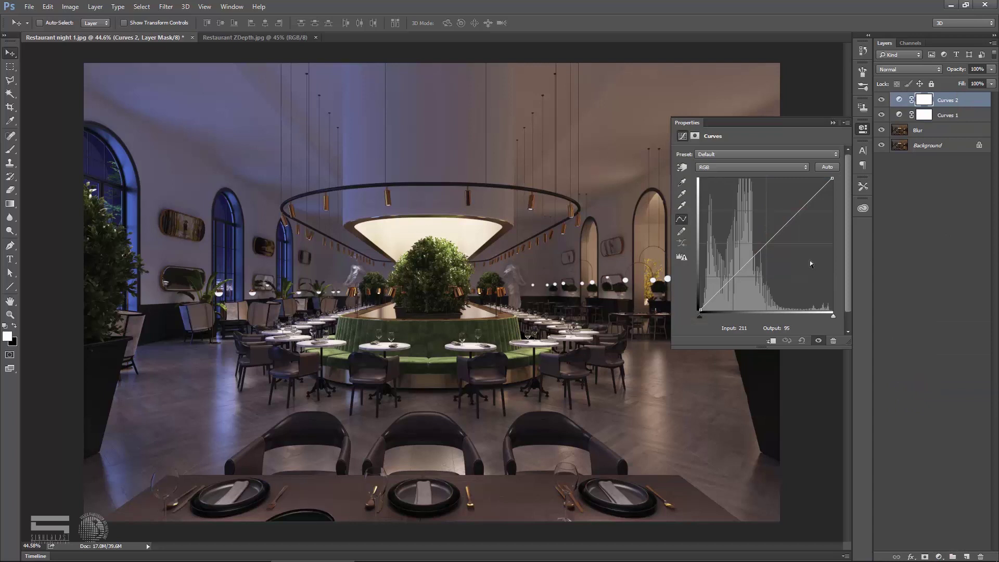
drag(732, 278, 733, 281)
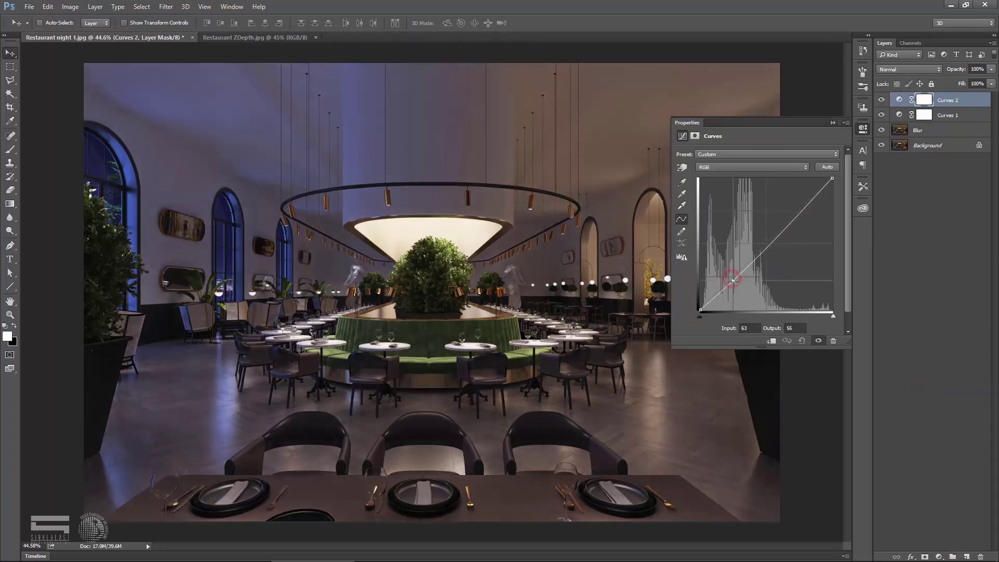
drag(796, 215, 785, 189)
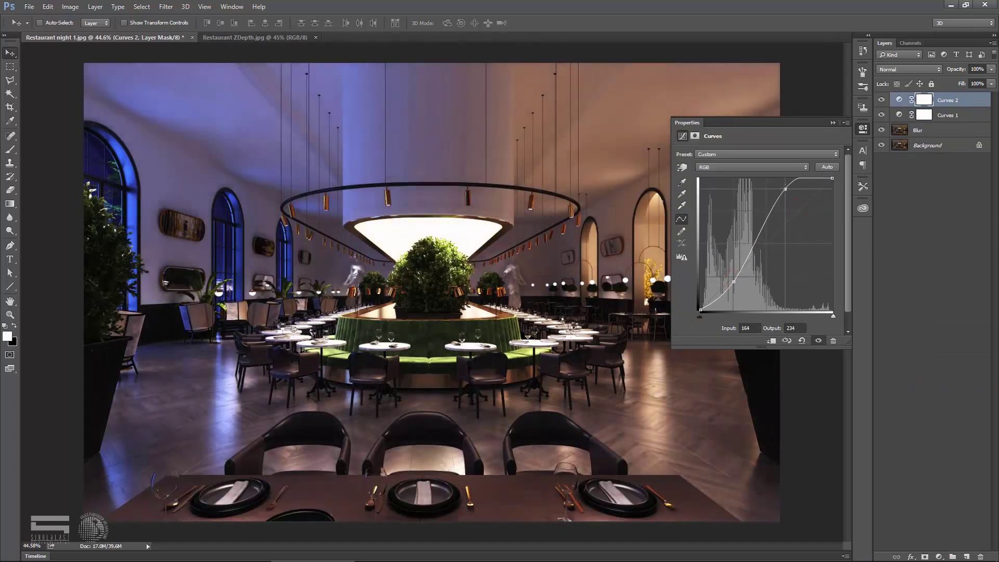
drag(735, 281, 730, 279)
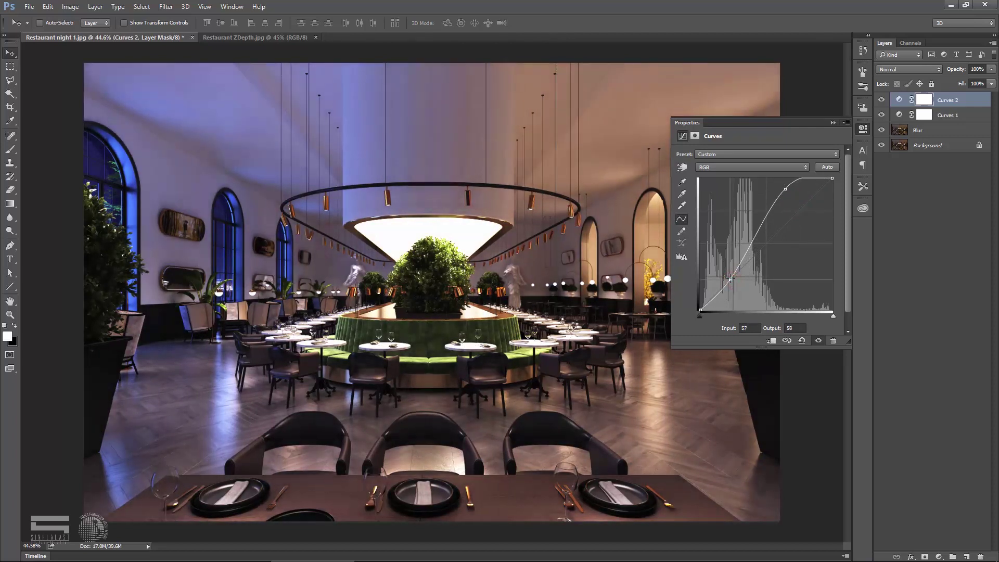
drag(785, 188, 799, 189)
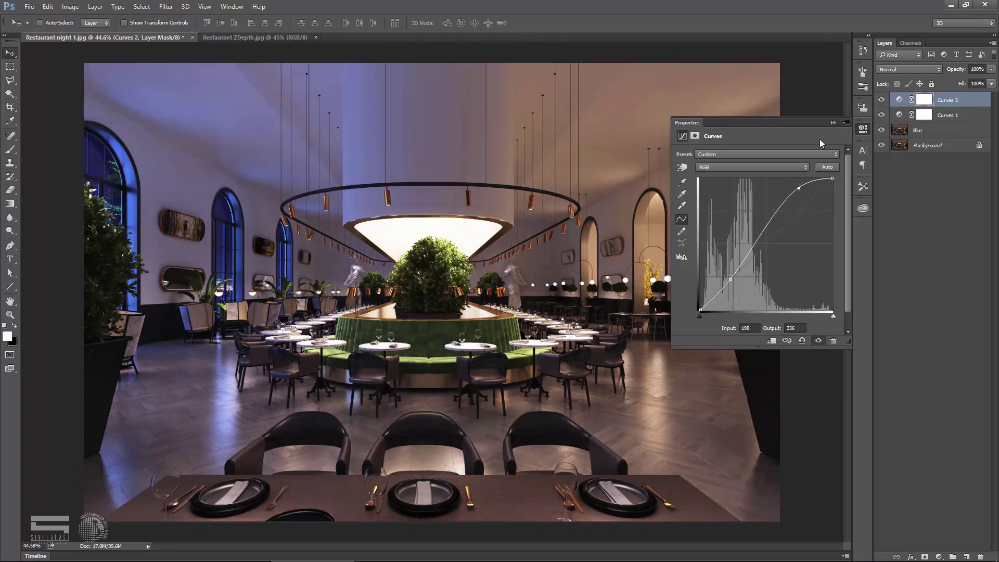
- Toggle Curves 2 visibility to compare the brighter, higher-contrast render with before
click(833, 123)
click(883, 100)
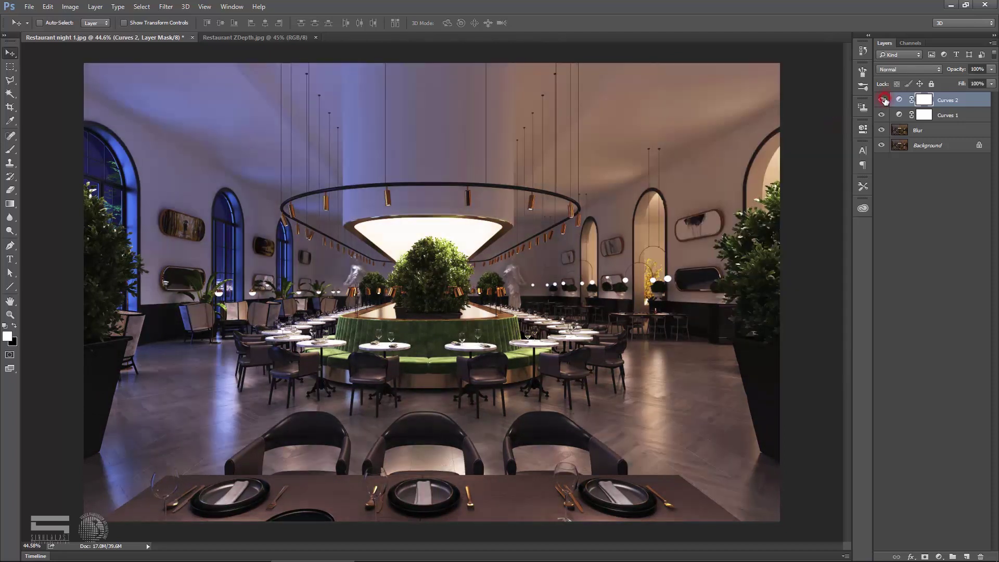
scroll(378, 298, up, 2)
scroll(378, 299, up, 2)
scroll(379, 298, up, 2)
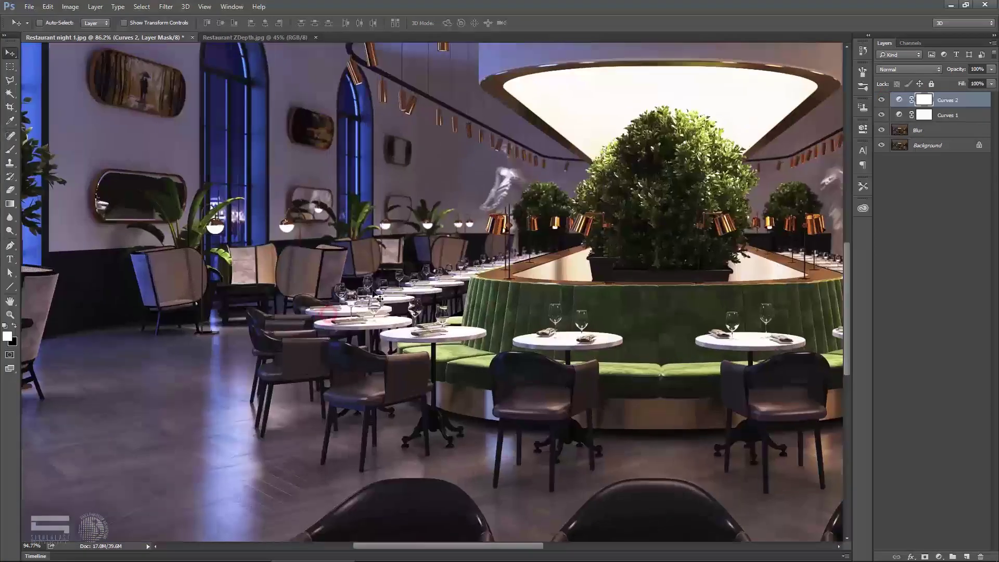
scroll(378, 299, up, 2)
scroll(357, 287, down, 5)
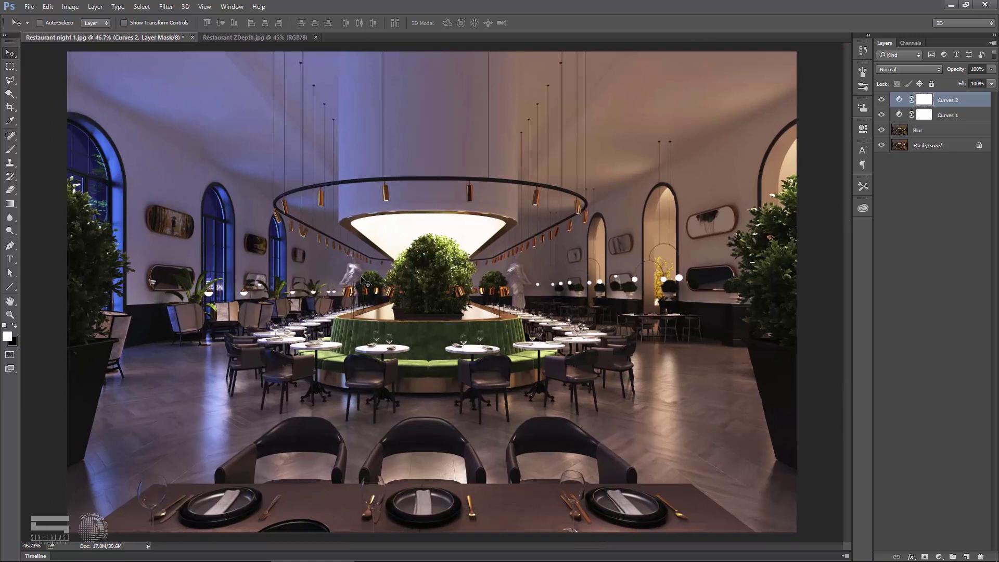
- Select the left half of the render and add a Selective Color adjustment layer
click(6, 65)
scroll(389, 103, down, 1)
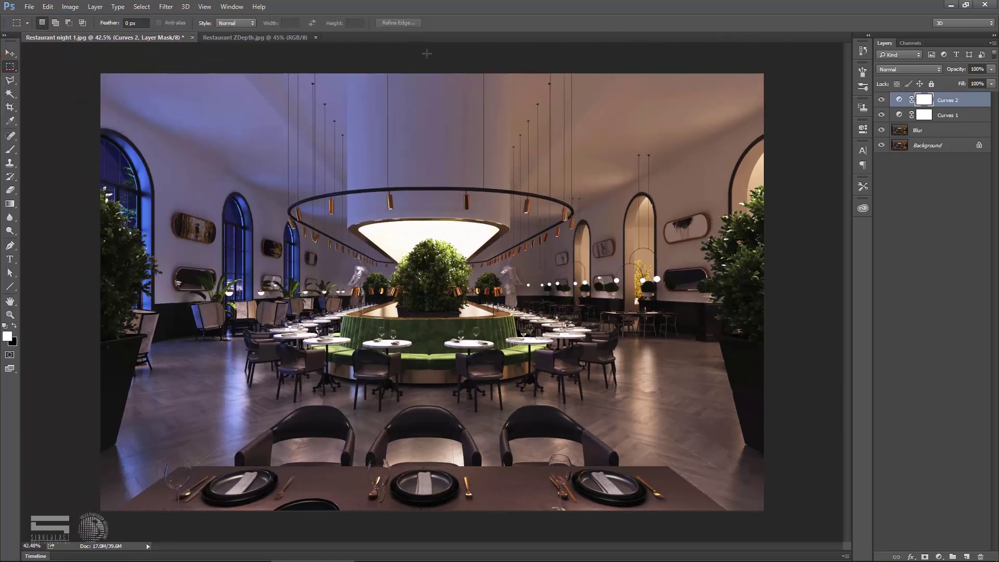
drag(431, 52, 104, 515)
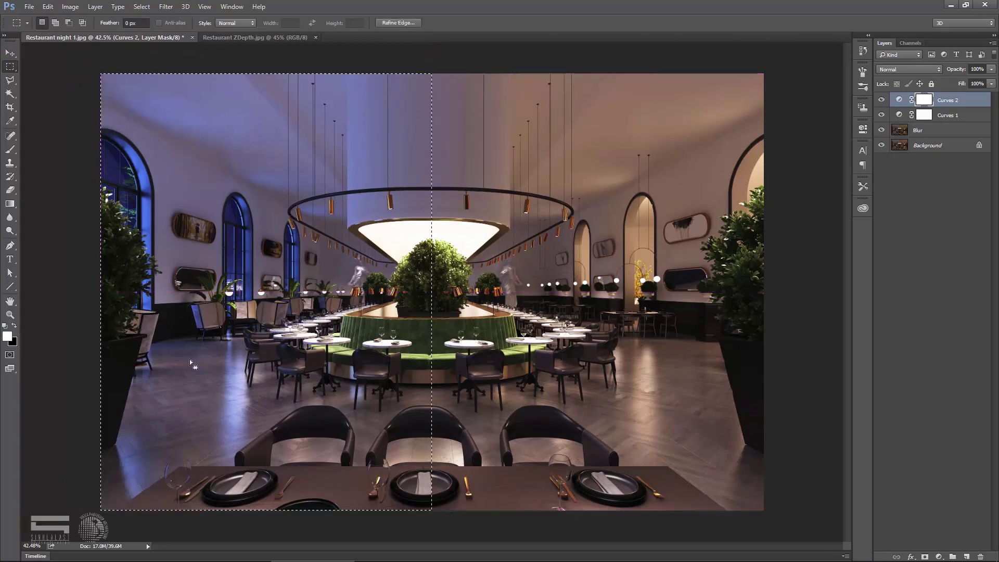
click(939, 557)
click(939, 548)
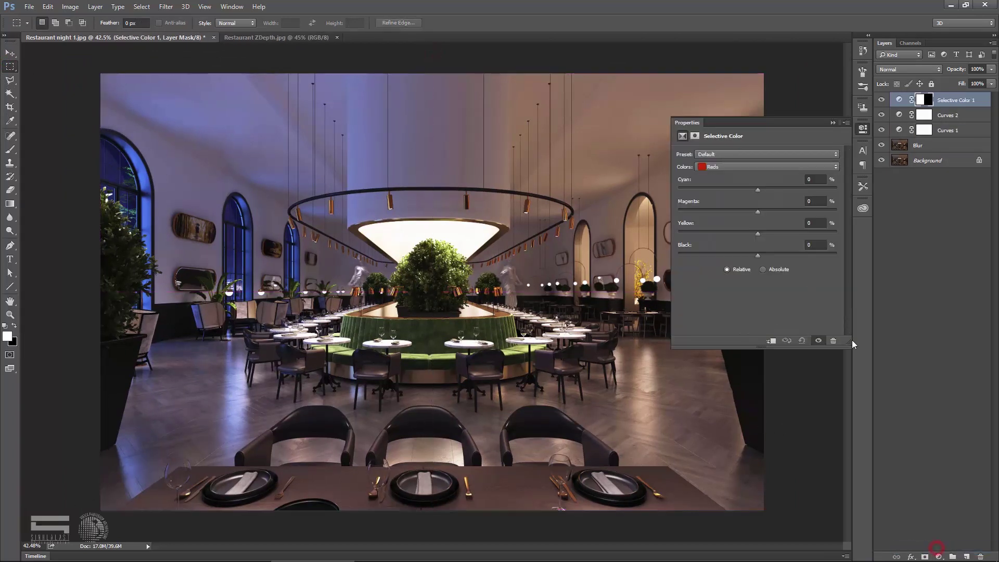
- Set the Cyans range to +72 cyan, +59 magenta, +29 yellow and +51 black
click(740, 166)
key(Escape)
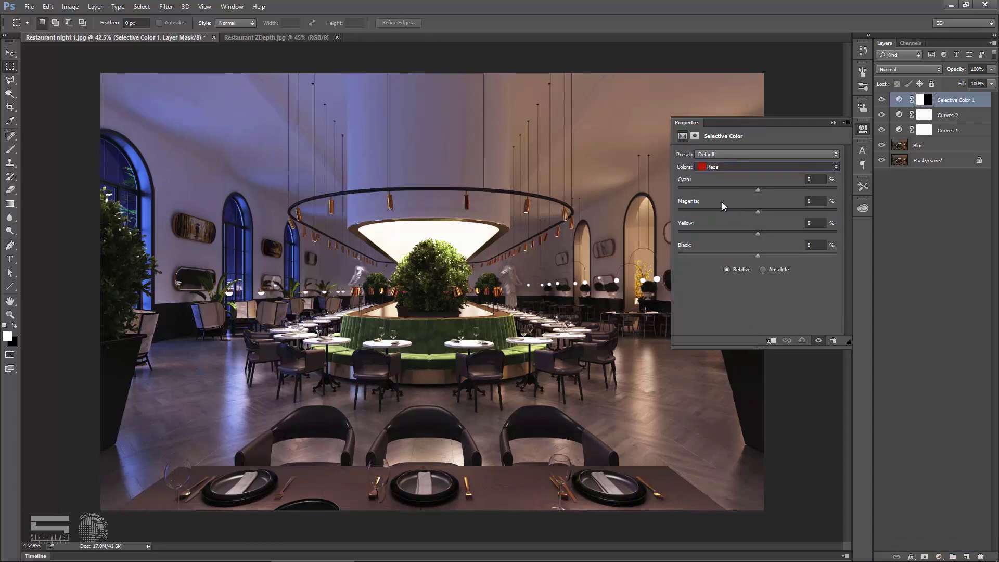
key(Down)
key(Down)
key(Down)
drag(757, 190, 818, 190)
mouse_move(634, 189)
mouse_down()
mouse_move(858, 187)
mouse_move(815, 190)
mouse_up()
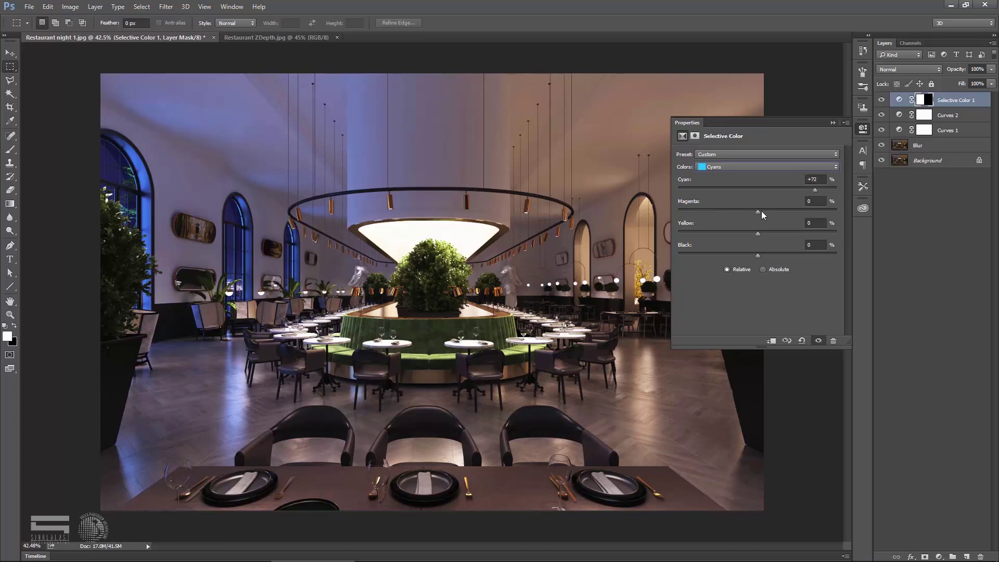
drag(757, 212, 805, 211)
drag(758, 234, 678, 233)
mouse_move(757, 255)
mouse_down()
mouse_move(746, 254)
mouse_move(836, 256)
mouse_up()
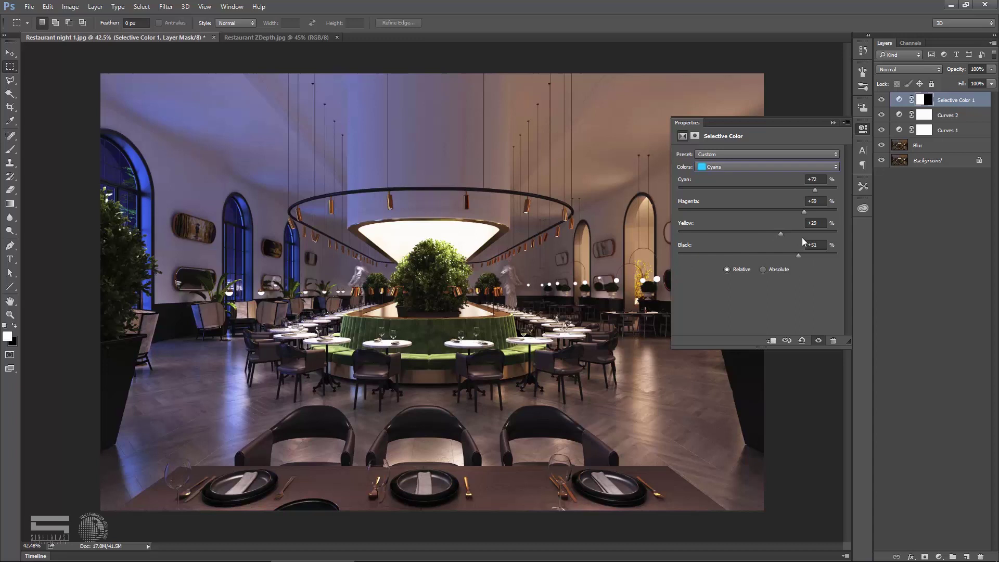
- Fit the image on screen and toggle Selective Color 1 to compare
click(832, 122)
key(ctrl+0)
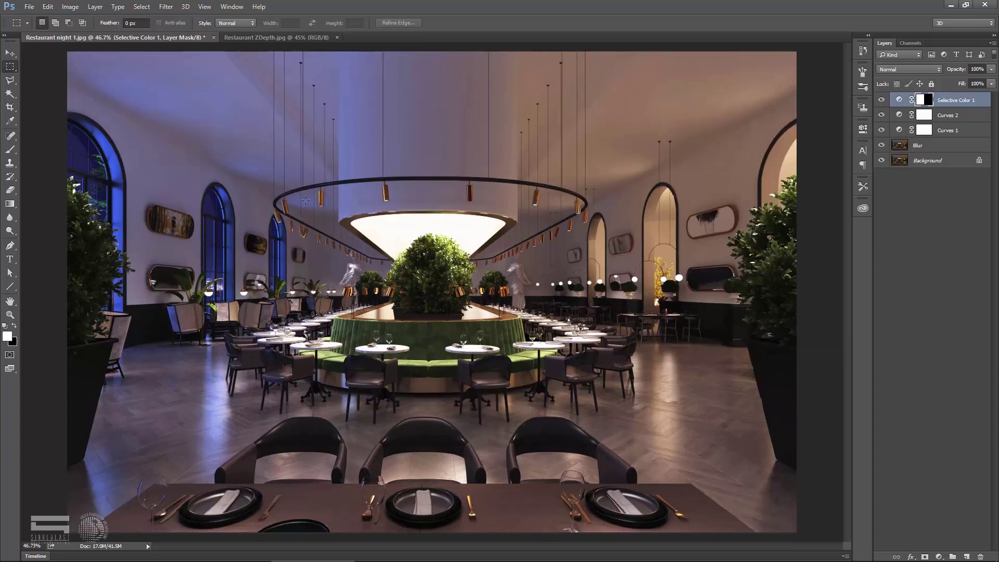
key(v)
click(881, 99)
click(882, 100)
click(882, 100)
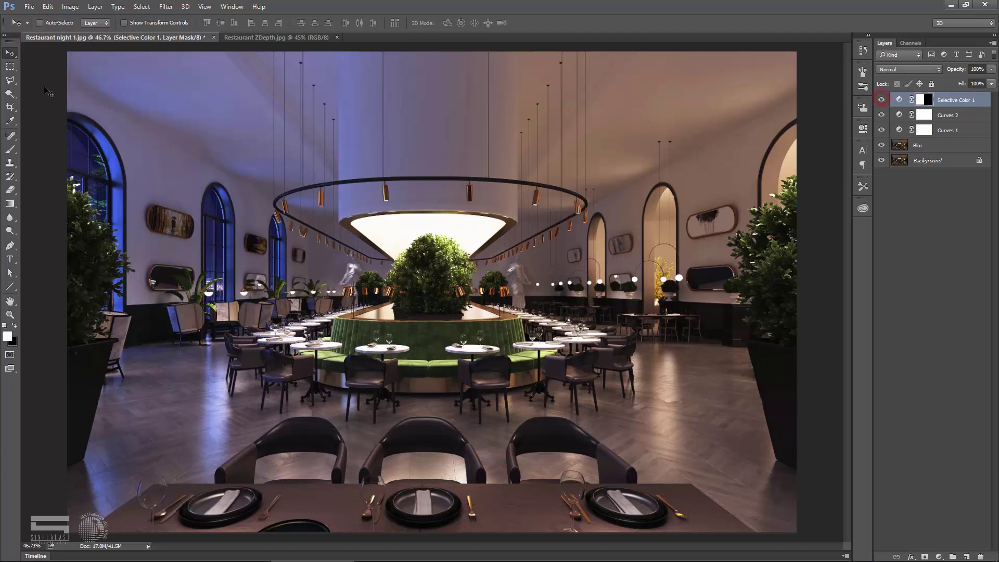
- Marquee-select the right part, deselect, then marquee-select the left half of the render
click(11, 66)
drag(416, 51, 858, 546)
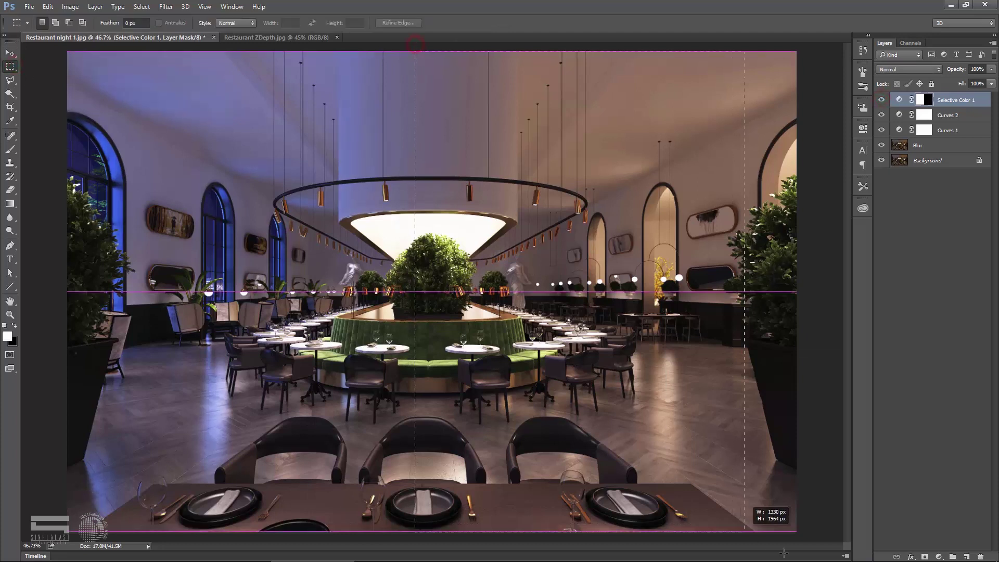
key(ctrl+d)
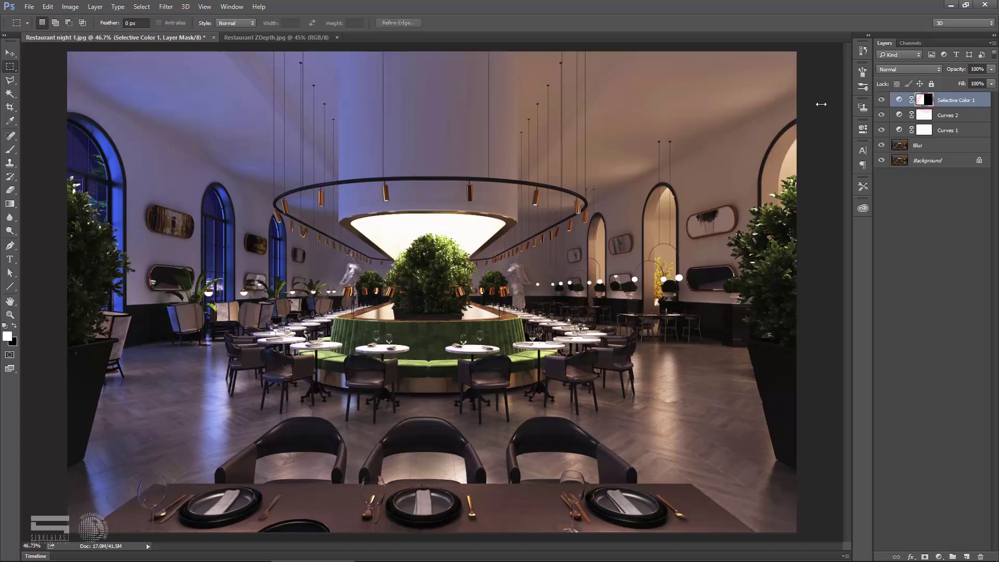
drag(67, 52, 431, 531)
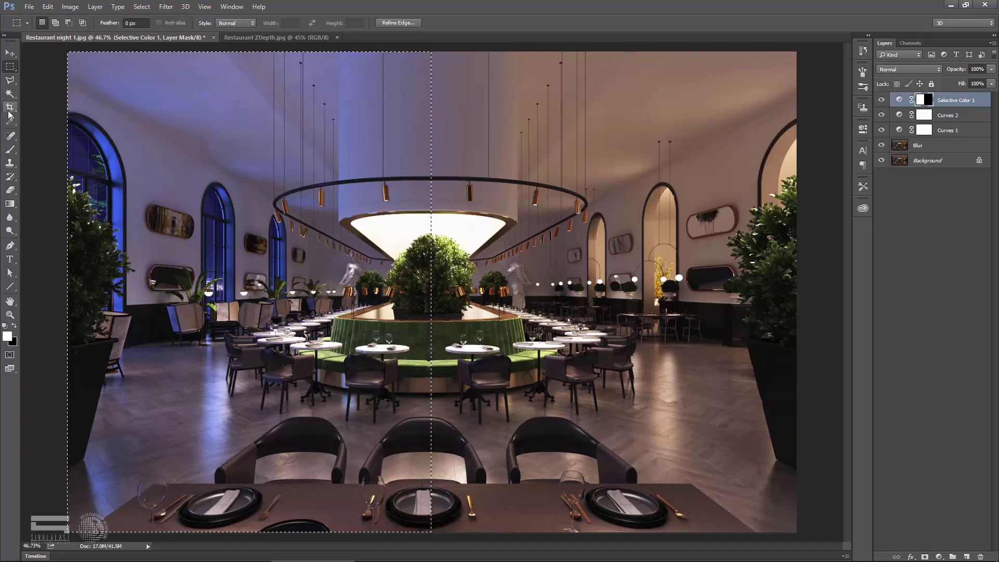
- Set up a 600 px black brush for the Selective Color 1 mask, then deselect
click(16, 152)
key(bracketright)
key(bracketright)
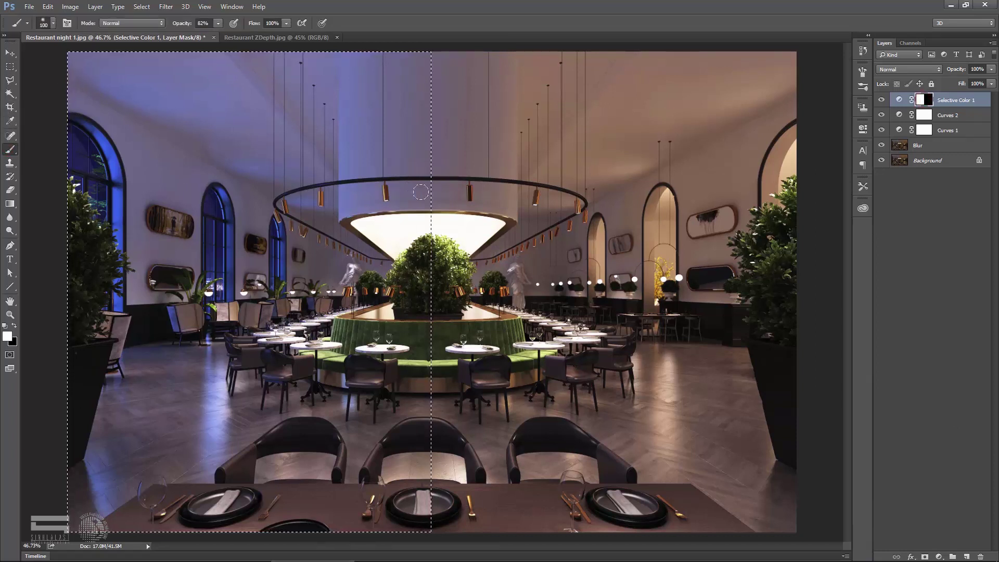
key(bracketright)
key(bracketright)
key(bracketright)
click(14, 325)
key(v)
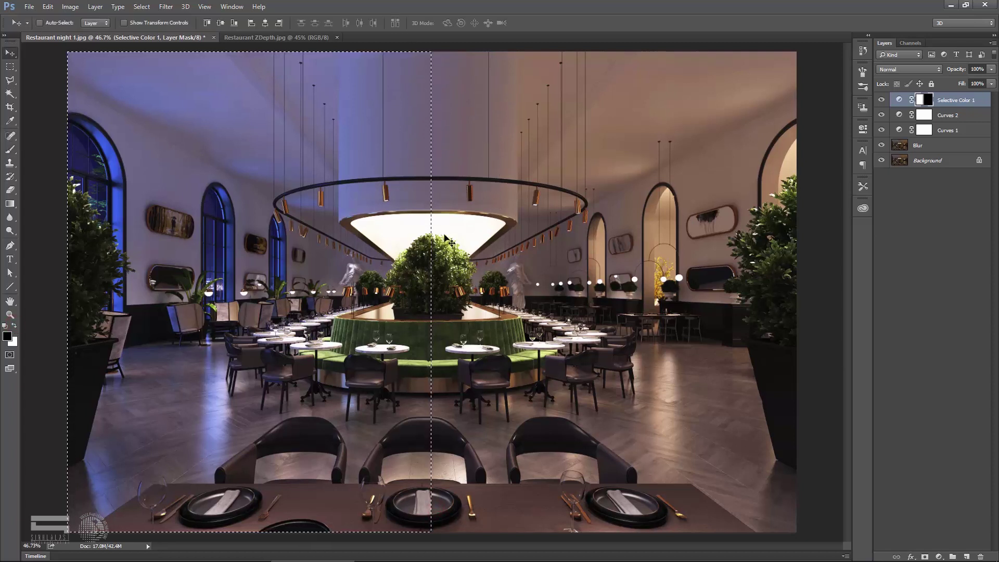
key(ctrl+d)
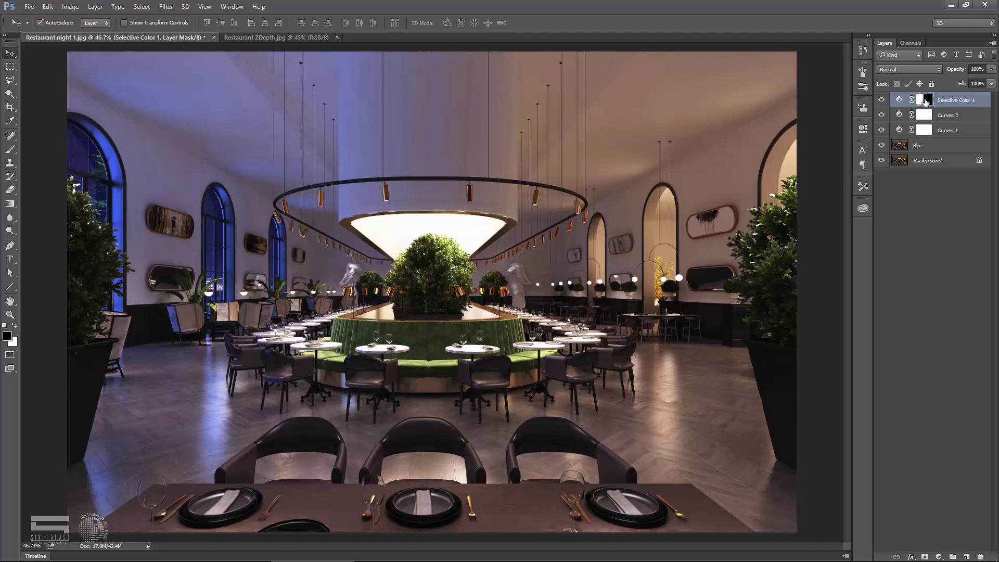
click(940, 556)
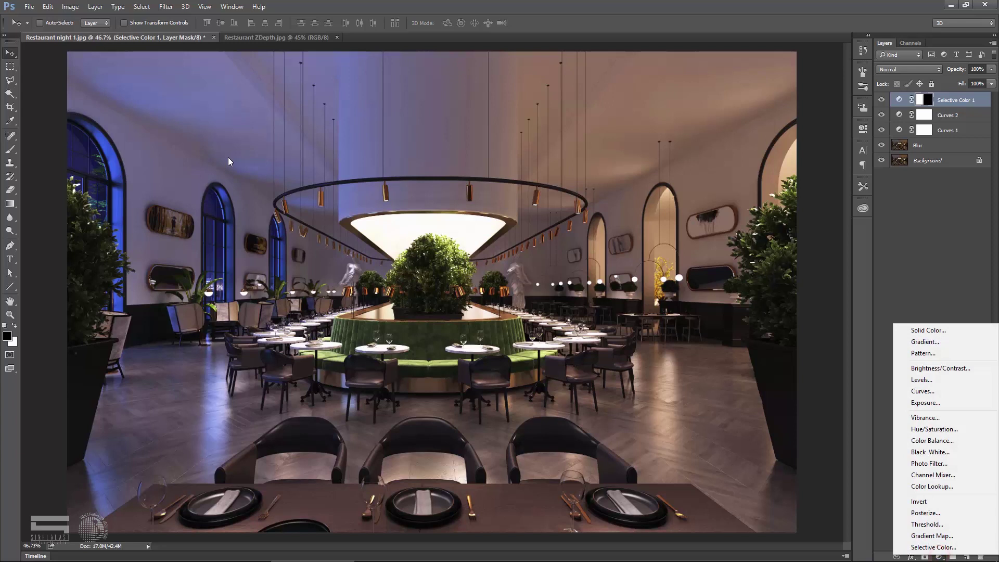
click(10, 67)
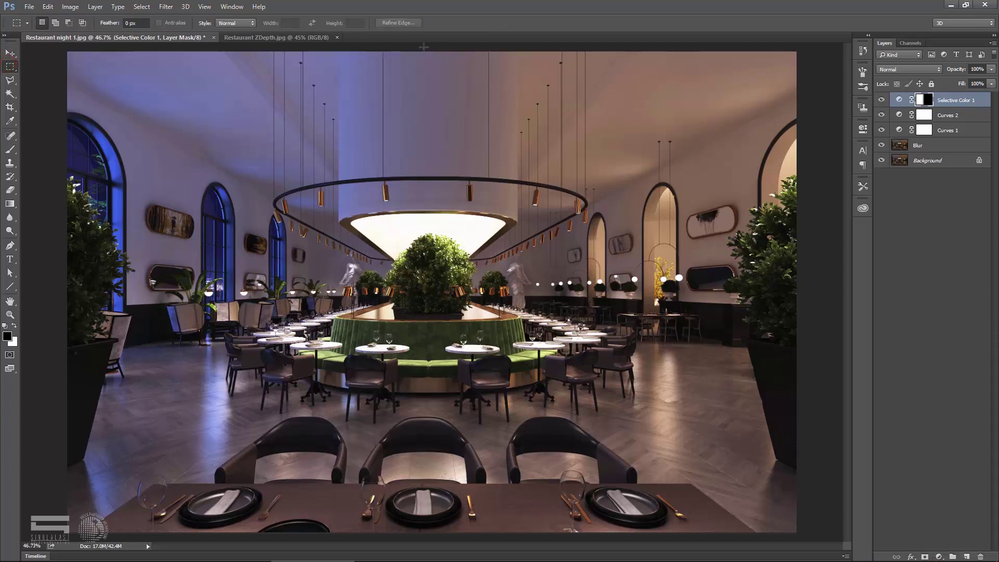
- Add a Selective Color adjustment on a right-half selection, targeting Reds
drag(418, 47, 803, 539)
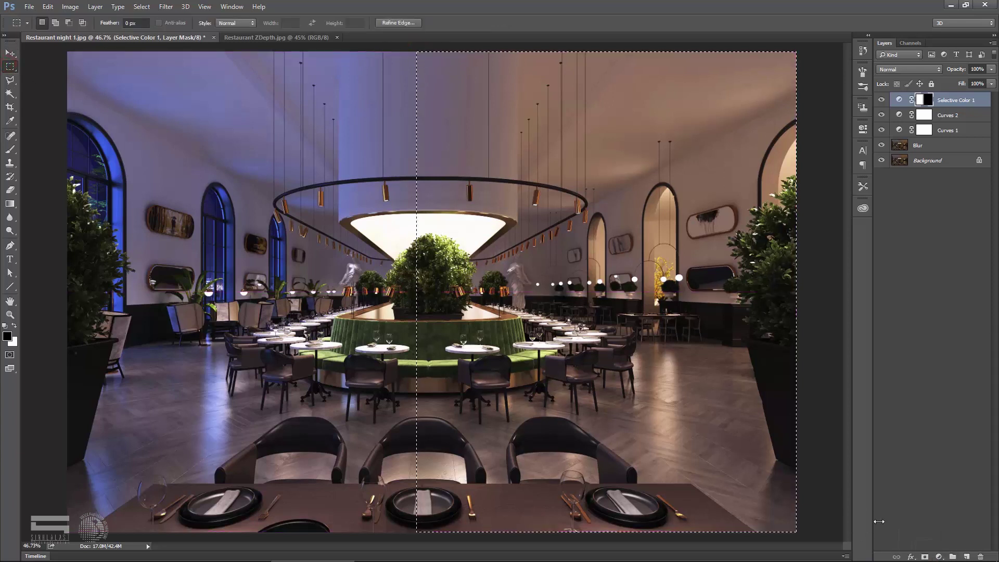
click(944, 556)
click(749, 165)
click(728, 176)
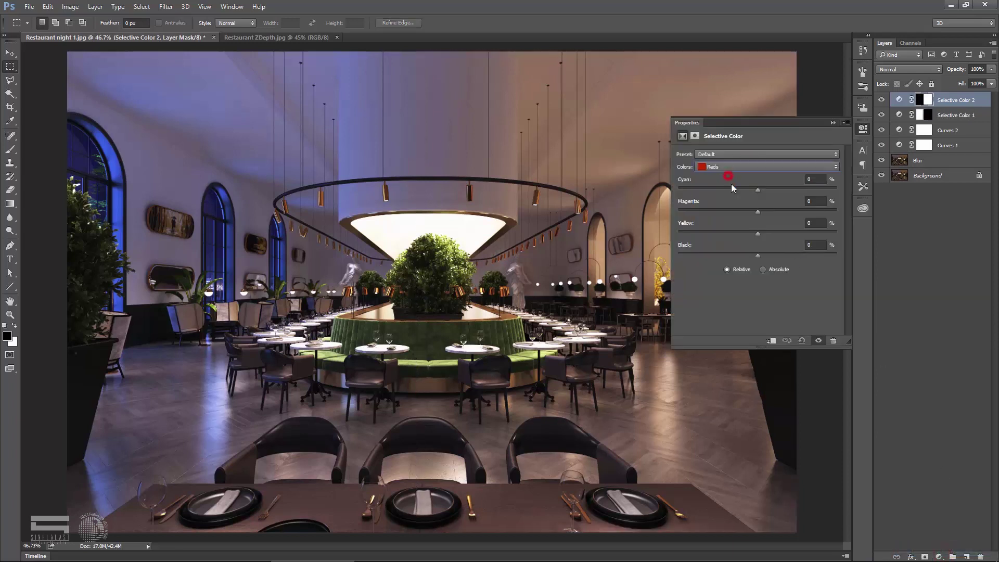
- Lower Cyan, set Magenta to -100 and Black to +18 in the Reds
drag(757, 190, 859, 200)
drag(683, 197, 588, 194)
mouse_move(759, 204)
mouse_down()
mouse_move(595, 213)
mouse_move(749, 212)
mouse_move(755, 234)
mouse_up()
double_click(814, 223)
drag(757, 256, 783, 254)
drag(783, 254, 772, 254)
- Collapse the properties, load the Selective Color 2 mask, deselect, and toggle Selective Color 1 to compare
click(832, 122)
ctrl+click(924, 100)
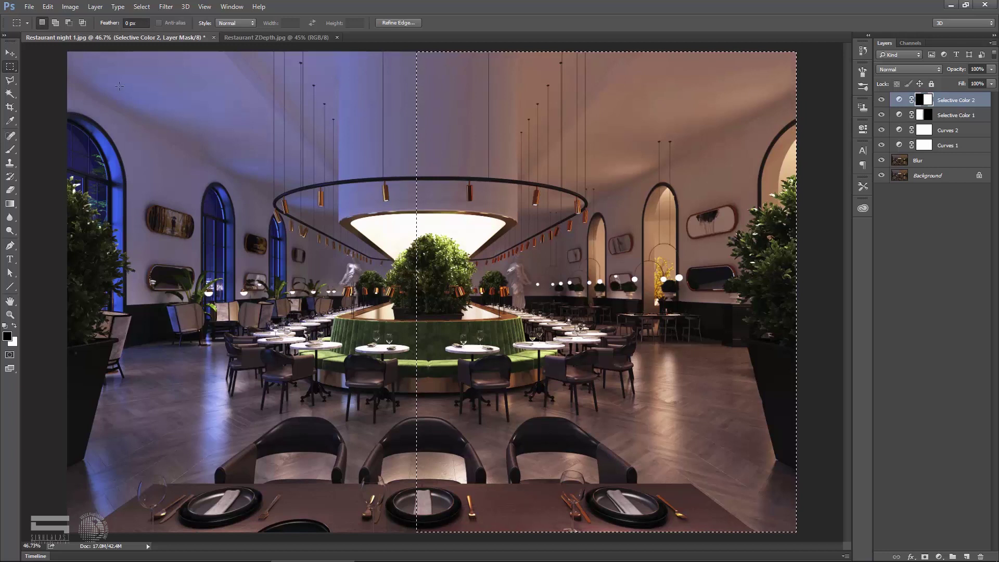
click(10, 150)
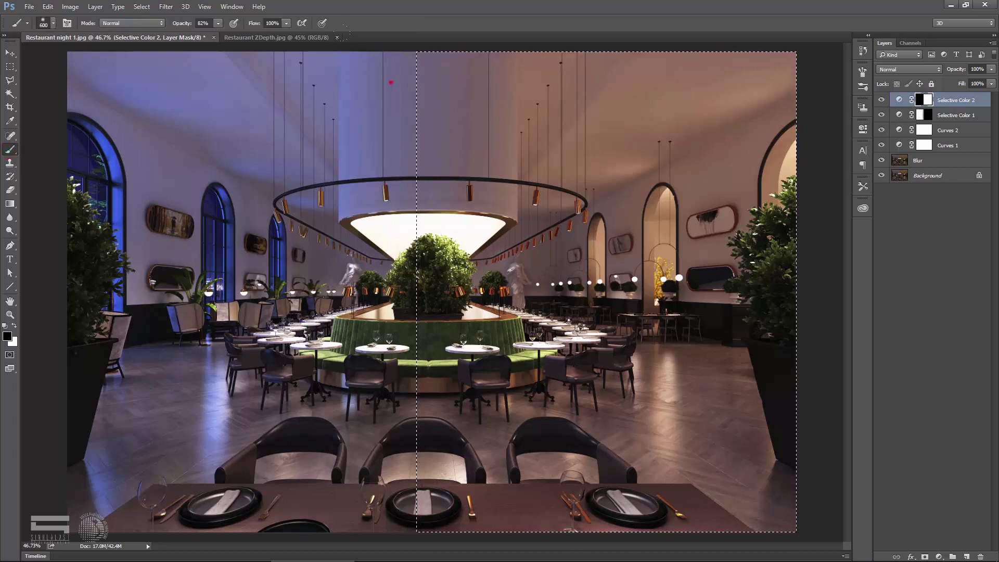
key(ctrl+d)
key(v)
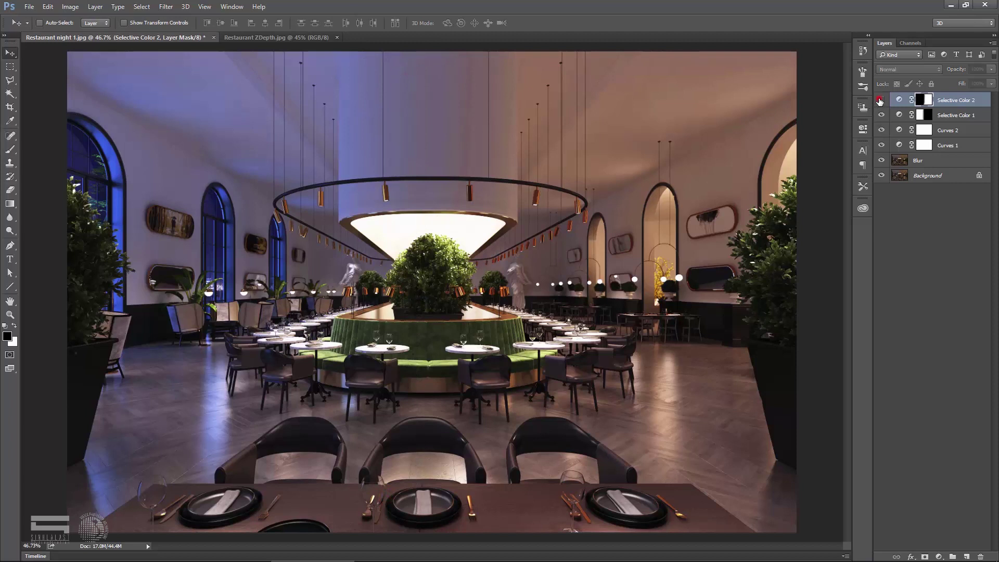
click(881, 115)
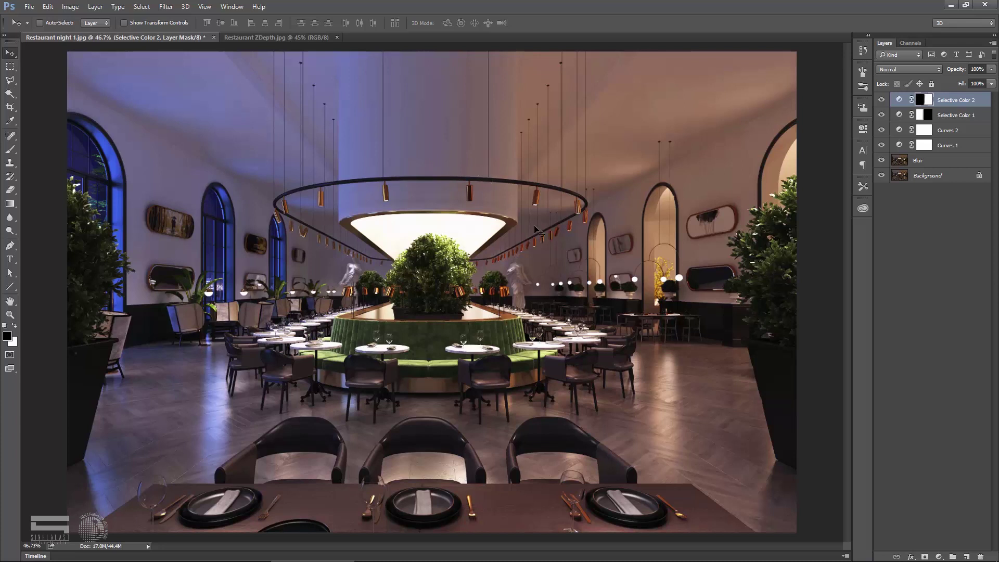
- Add an Exposure adjustment and white-point-sample the wall until Exposure reads +0.67
click(939, 556)
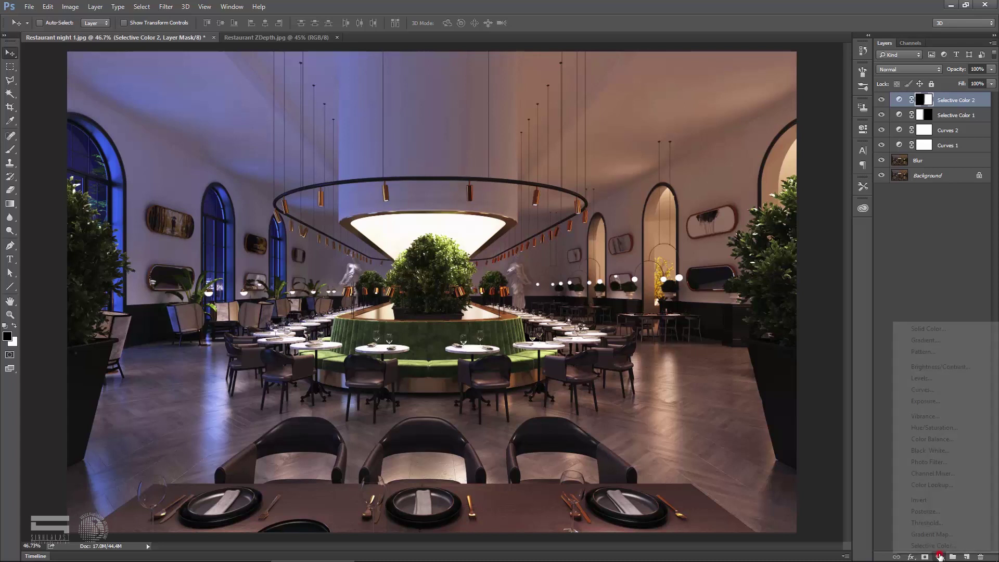
click(924, 401)
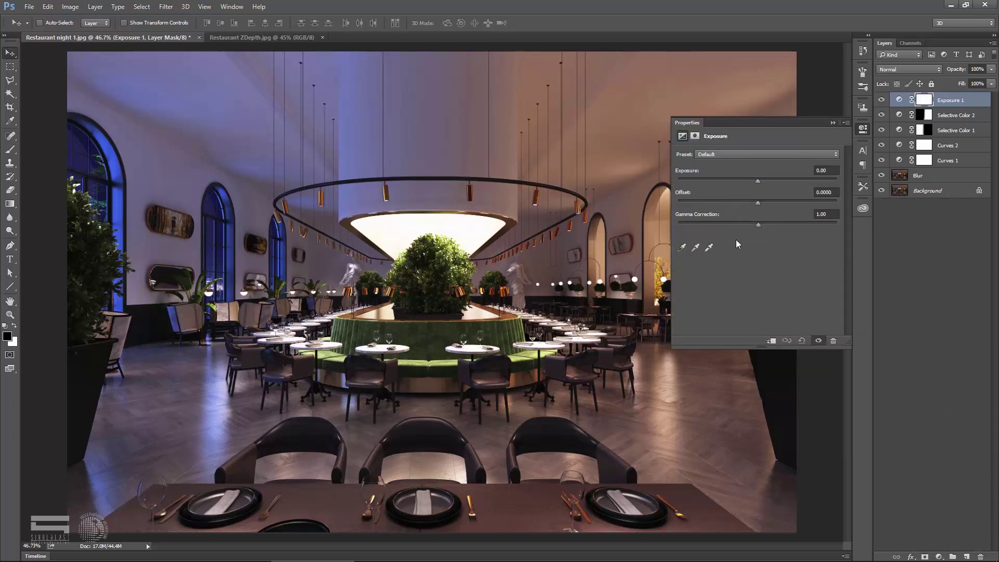
click(709, 248)
click(194, 109)
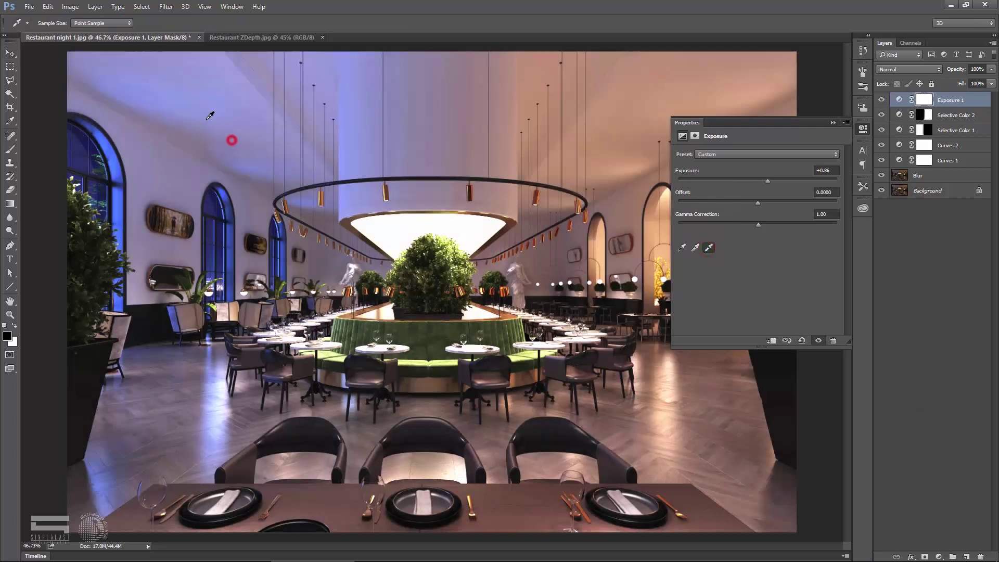
click(222, 151)
click(128, 95)
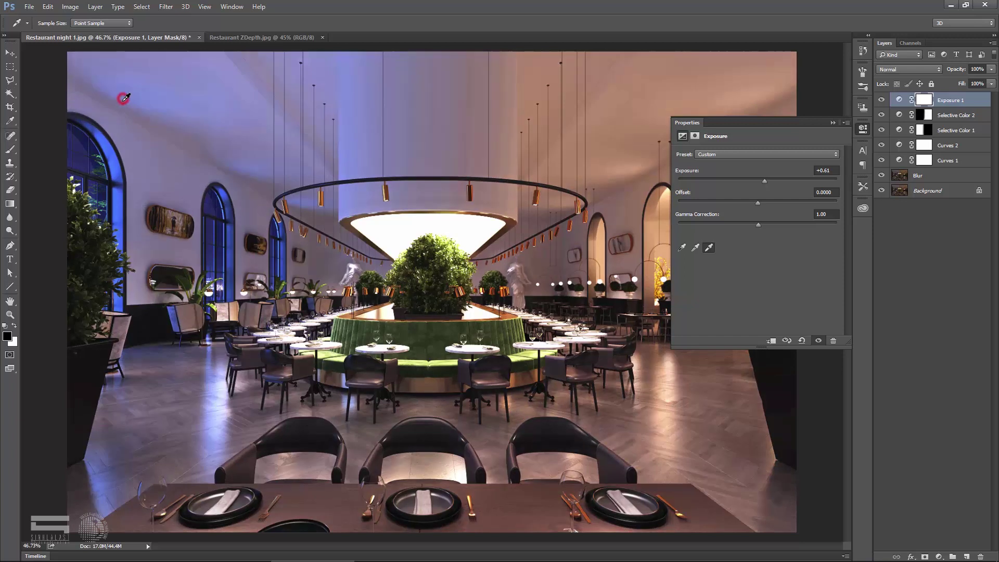
click(117, 144)
click(115, 145)
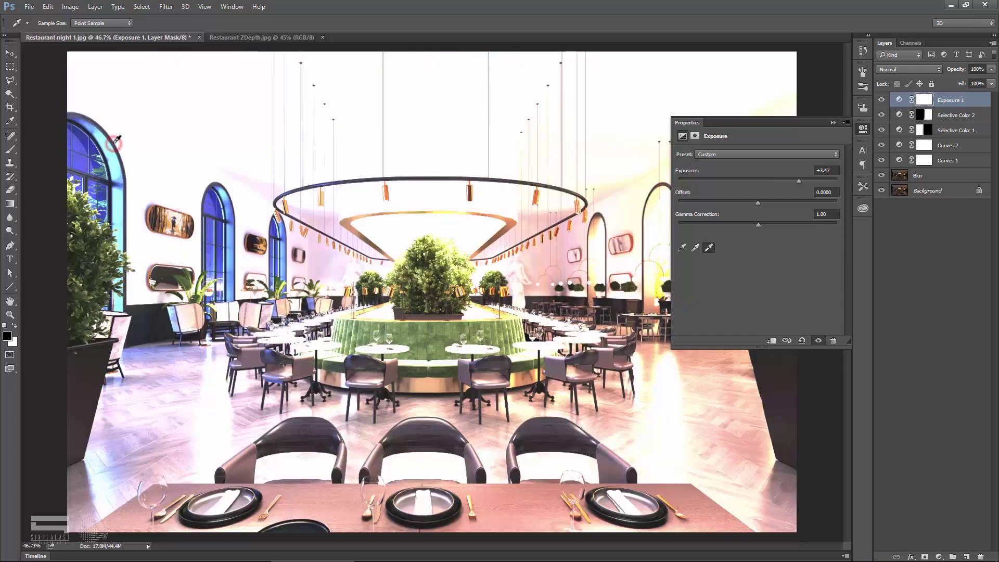
click(150, 108)
click(188, 127)
click(247, 168)
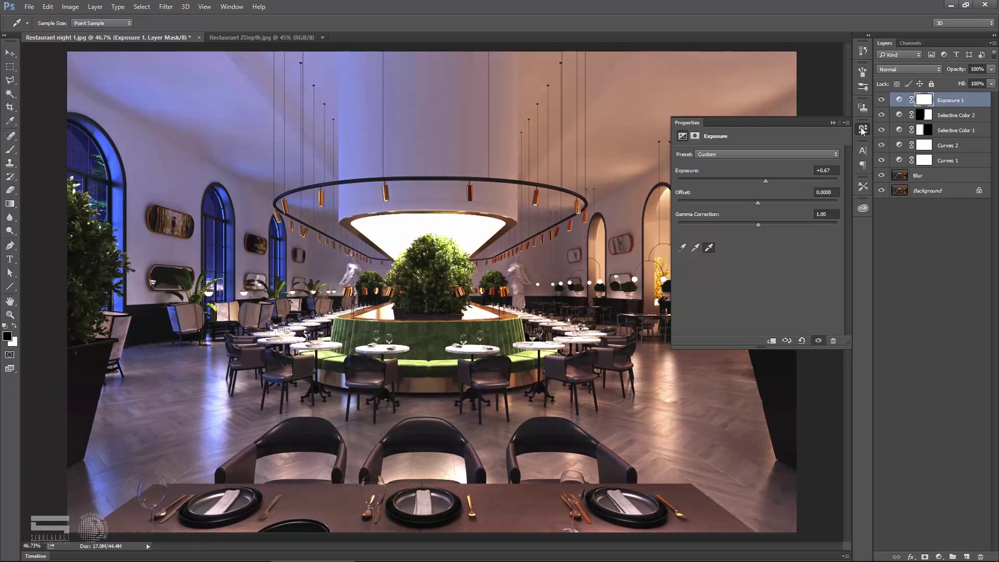
- Collapse the properties and toggle Exposure 1 off and on to compare
click(833, 123)
key(v)
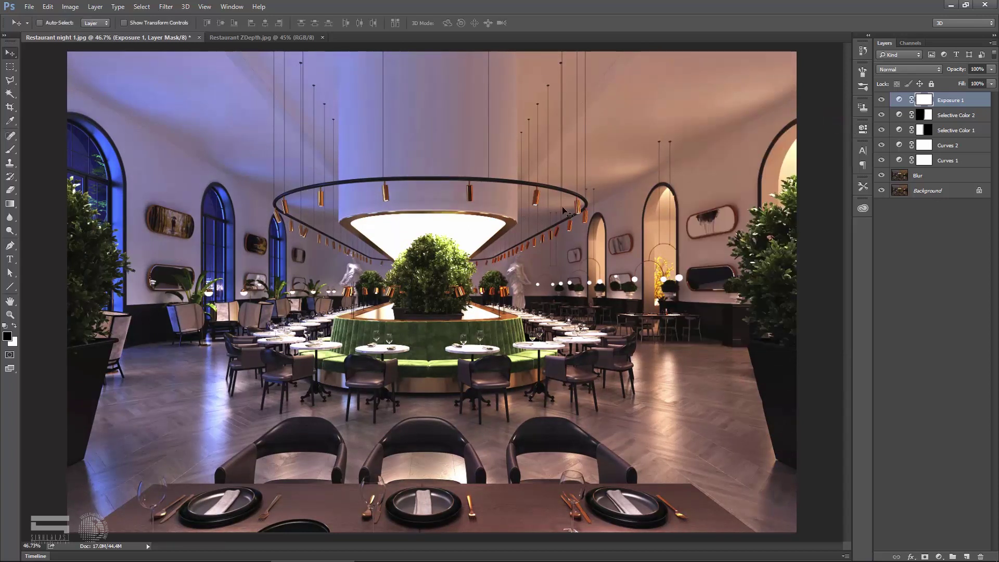
click(882, 99)
click(881, 100)
click(881, 100)
- Add a Color Lookup adjustment using the Bleach Bypass.look 3DLUT file
click(939, 556)
click(930, 485)
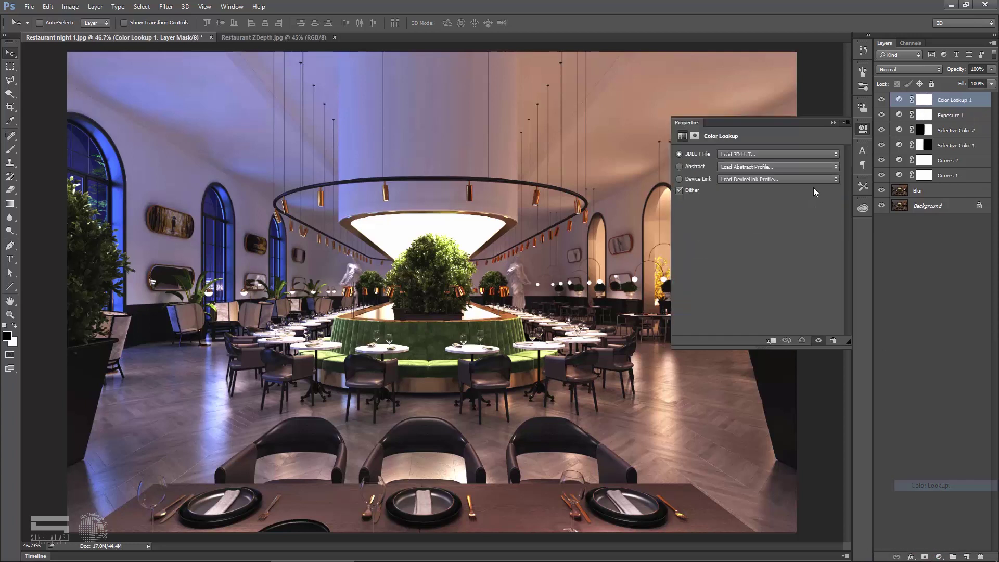
click(770, 154)
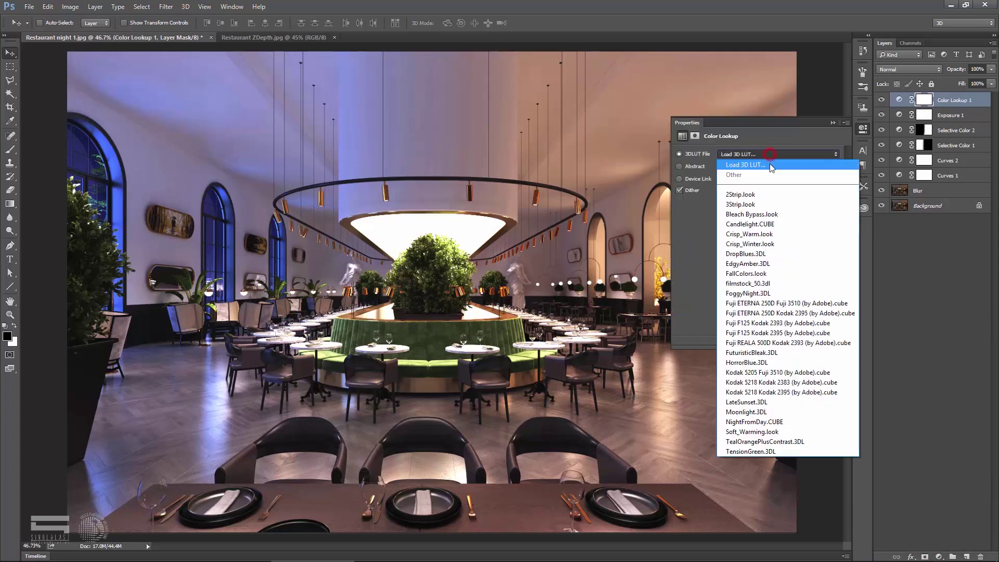
click(754, 214)
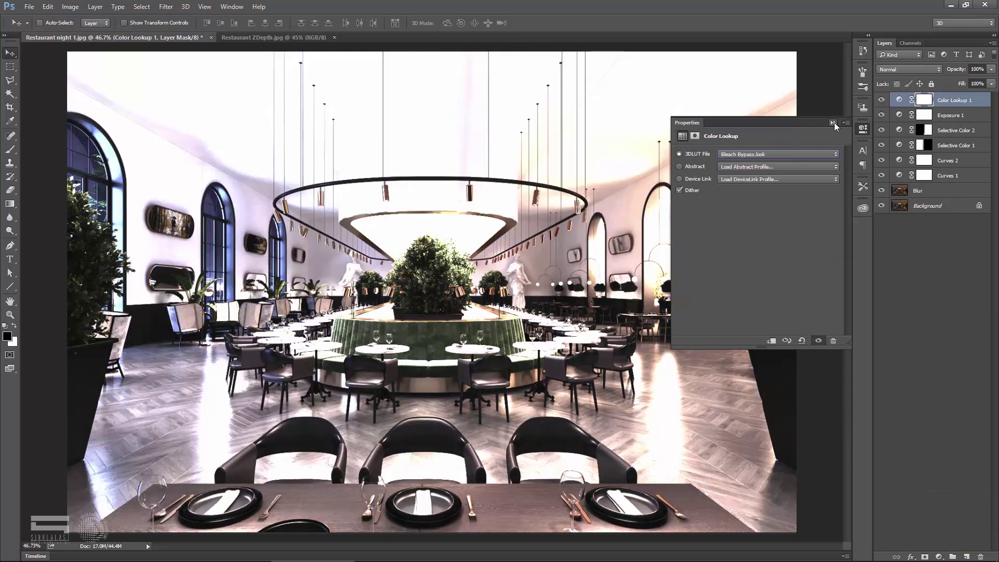
click(834, 123)
- Set Color Lookup 1's opacity to 15% and toggle it off and on to compare
click(991, 69)
click(977, 68)
text(20)
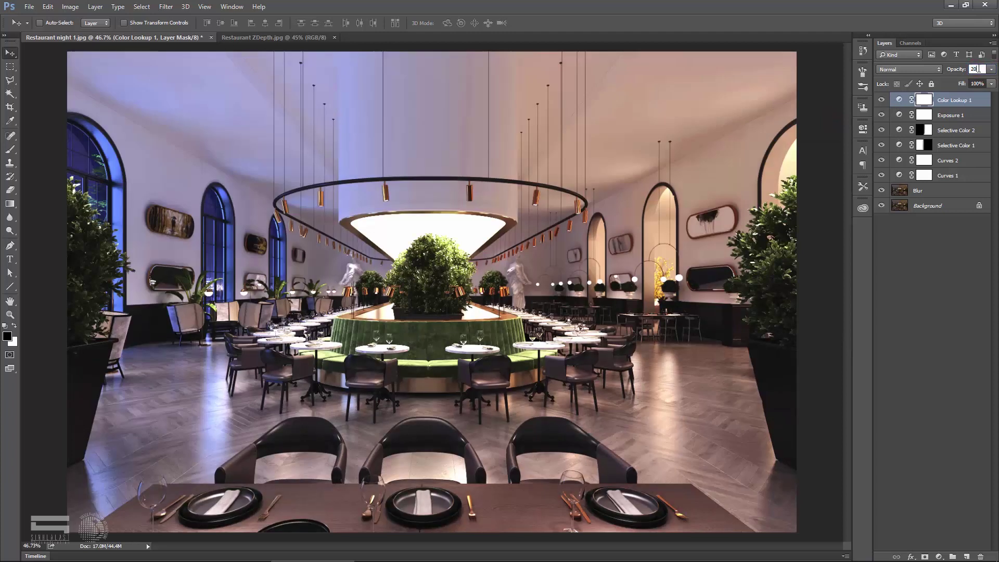
key(BackSpace)
key(BackSpace)
text(15)
key(Return)
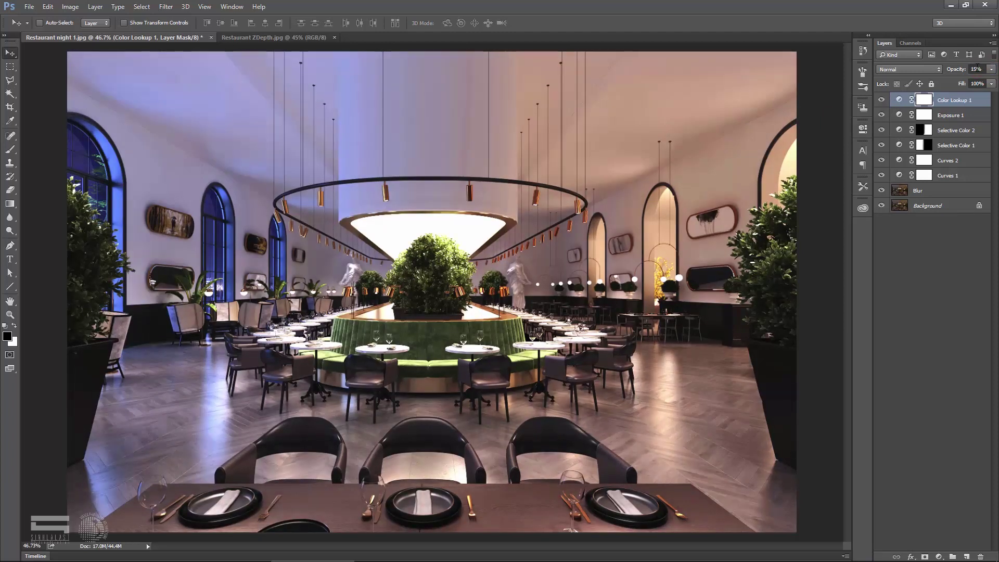
click(881, 99)
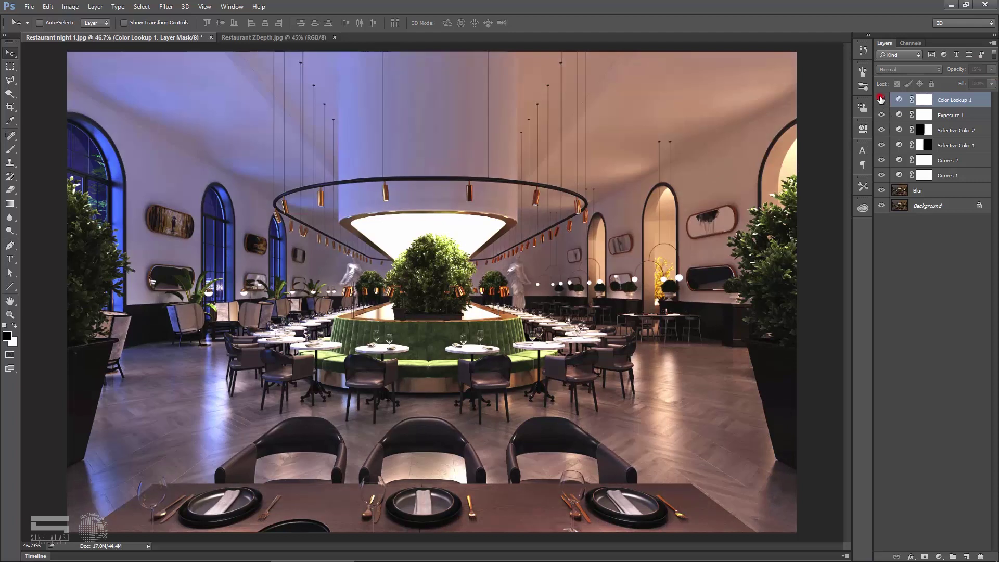
click(881, 100)
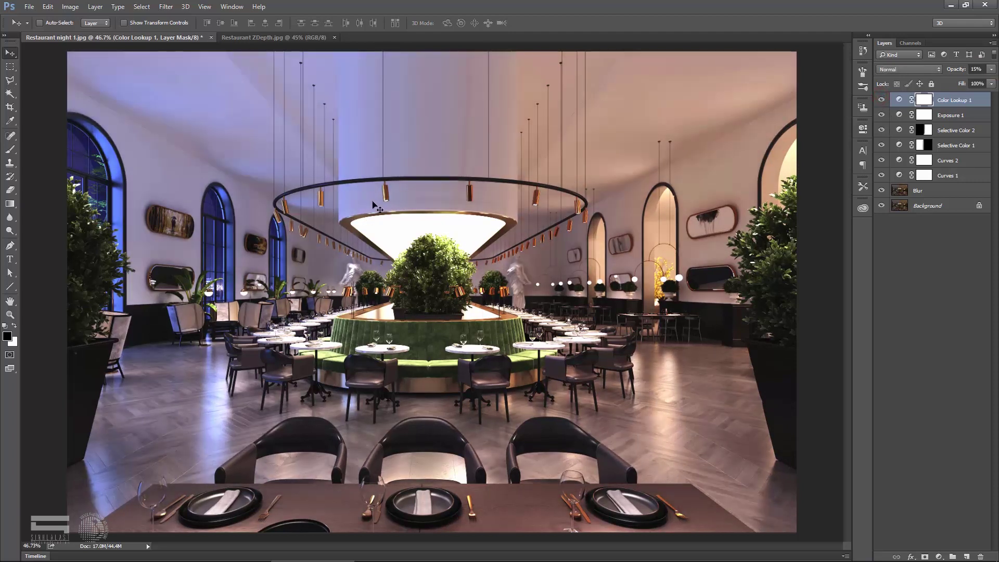
scroll(382, 205, down, 1)
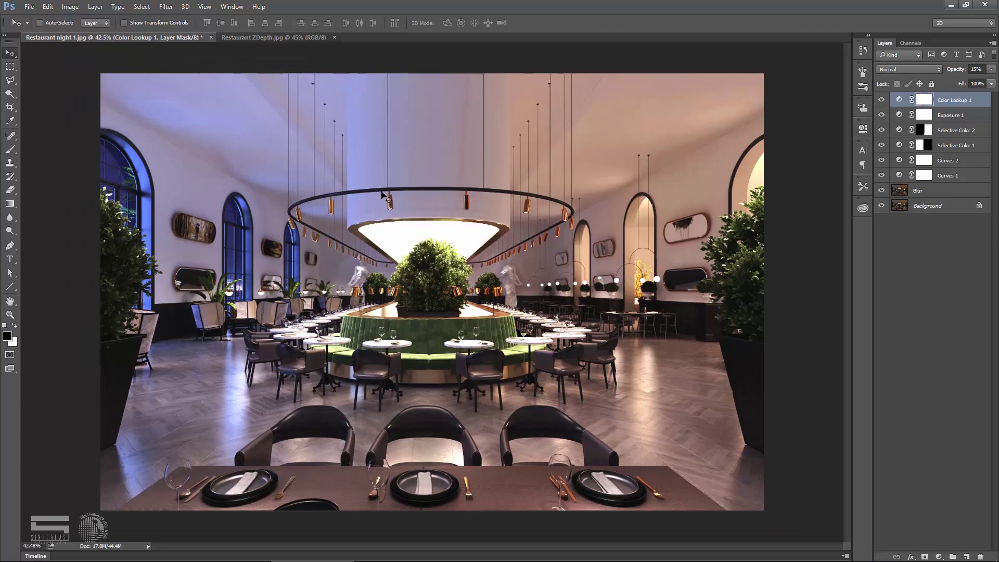
- Select the top and bottom bands and add a Curves adjustment pulled down to darken them
click(11, 66)
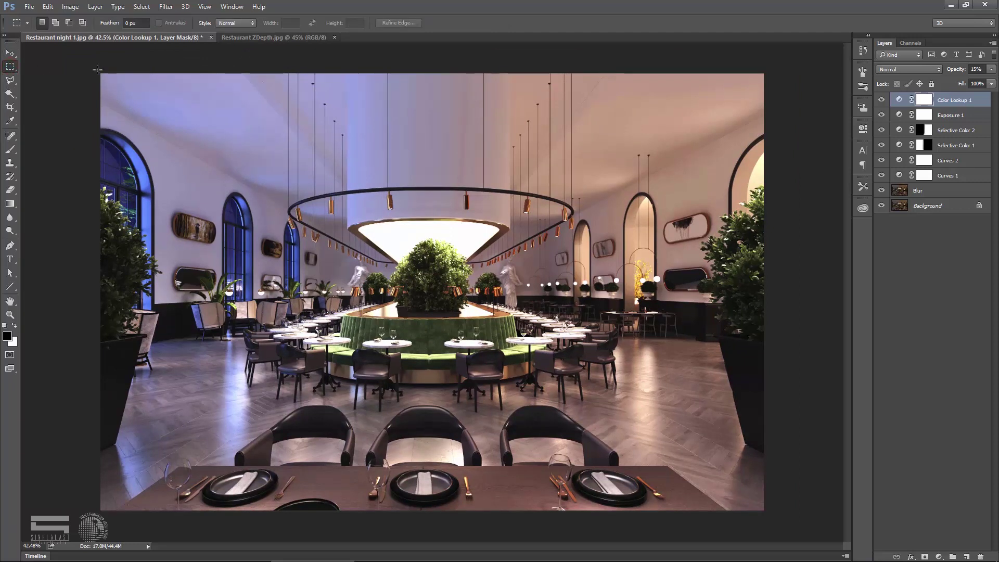
drag(82, 56, 812, 255)
drag(83, 328, 854, 531)
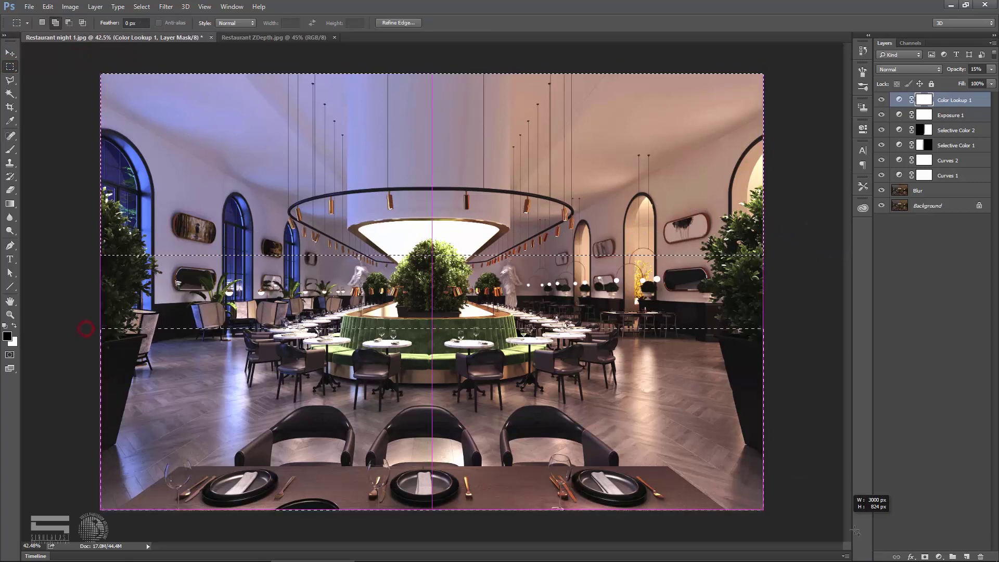
click(940, 556)
click(935, 391)
mouse_move(773, 238)
mouse_down()
mouse_move(781, 255)
mouse_move(774, 249)
mouse_up()
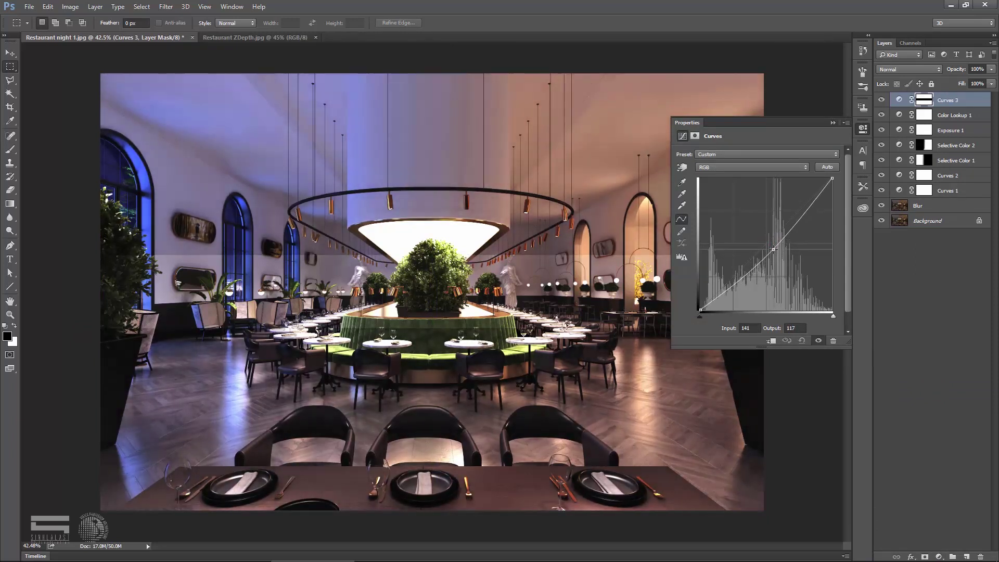
click(834, 122)
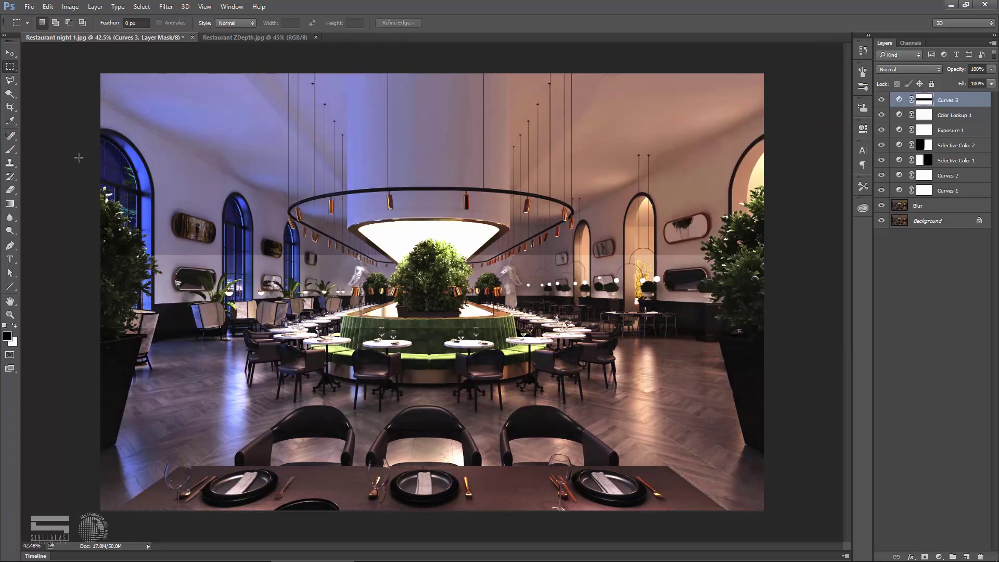
- With a 900 px brush at 100% opacity, paint the Curves 3 mask over the right side and foreground table
click(9, 150)
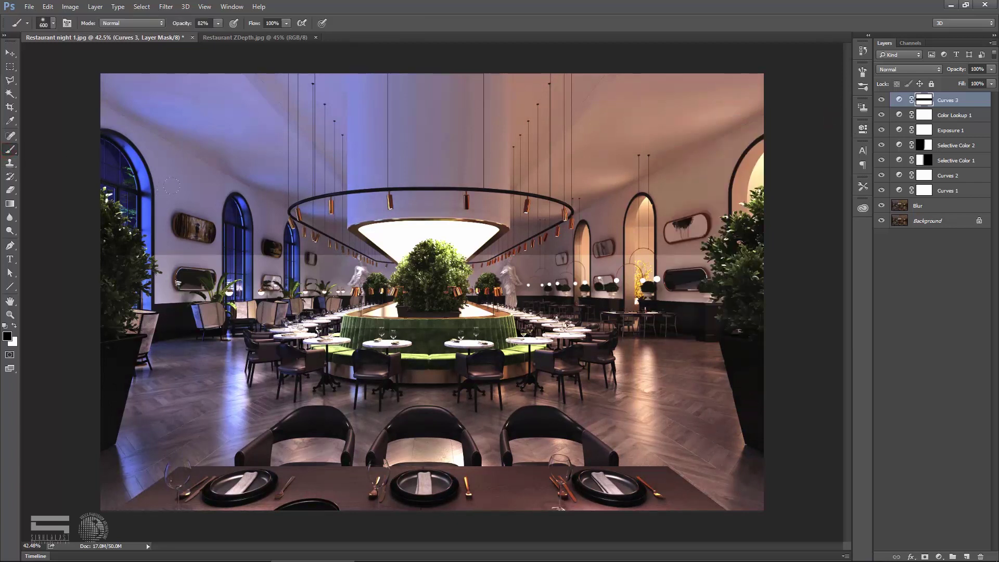
key(bracketright)
key(bracketright)
key(bracketright)
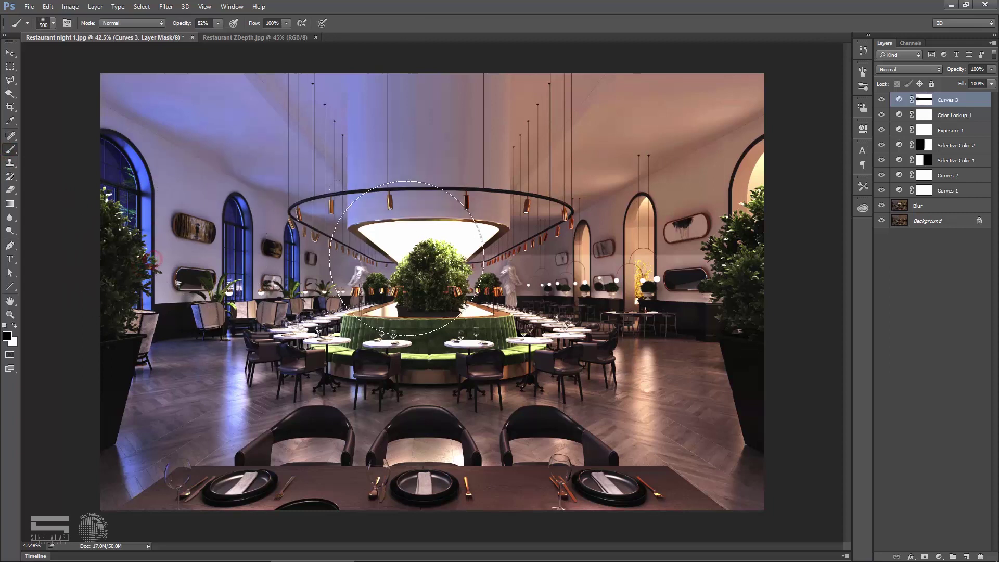
click(218, 23)
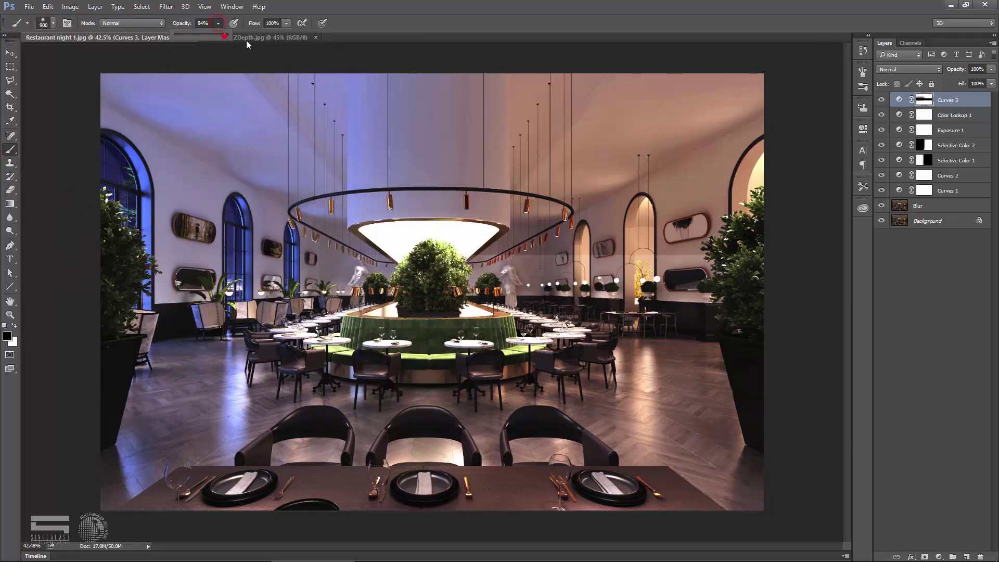
drag(246, 44, 256, 45)
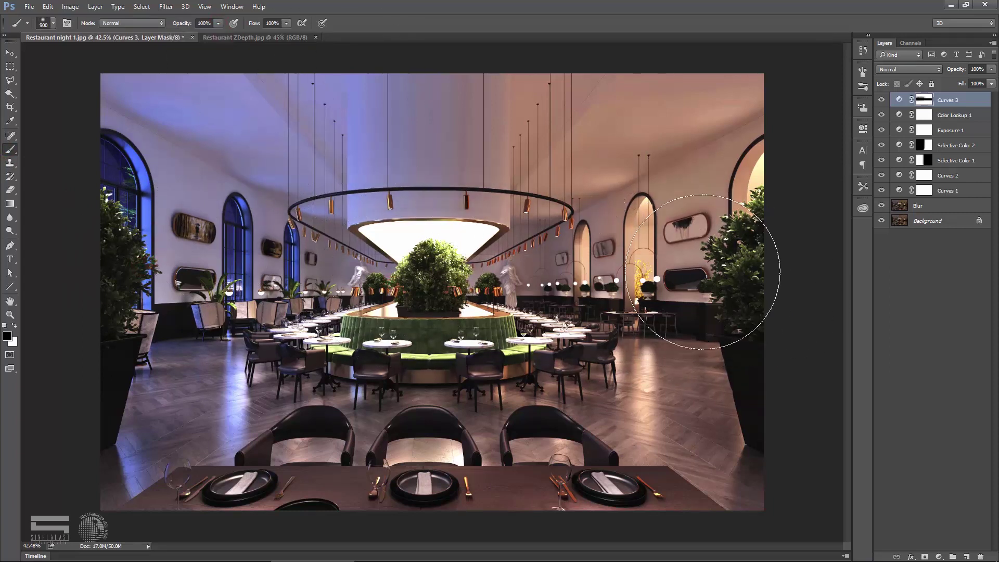
drag(702, 272, 705, 337)
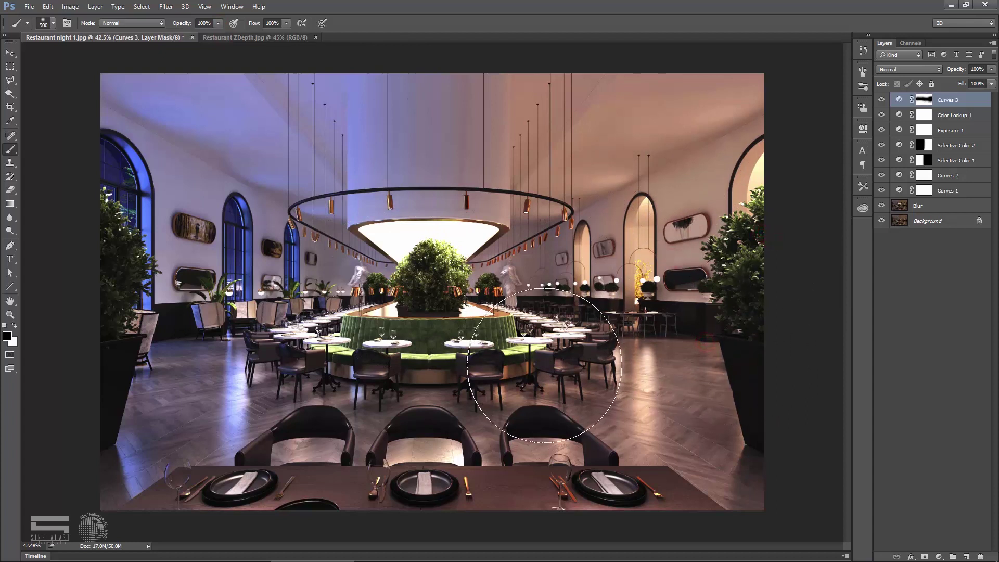
drag(415, 528, 581, 532)
- Repaint the mask over the foreground table and central planter, then toggle Curves 3 to compare
drag(312, 536, 245, 529)
drag(591, 534, 278, 524)
drag(314, 335, 370, 287)
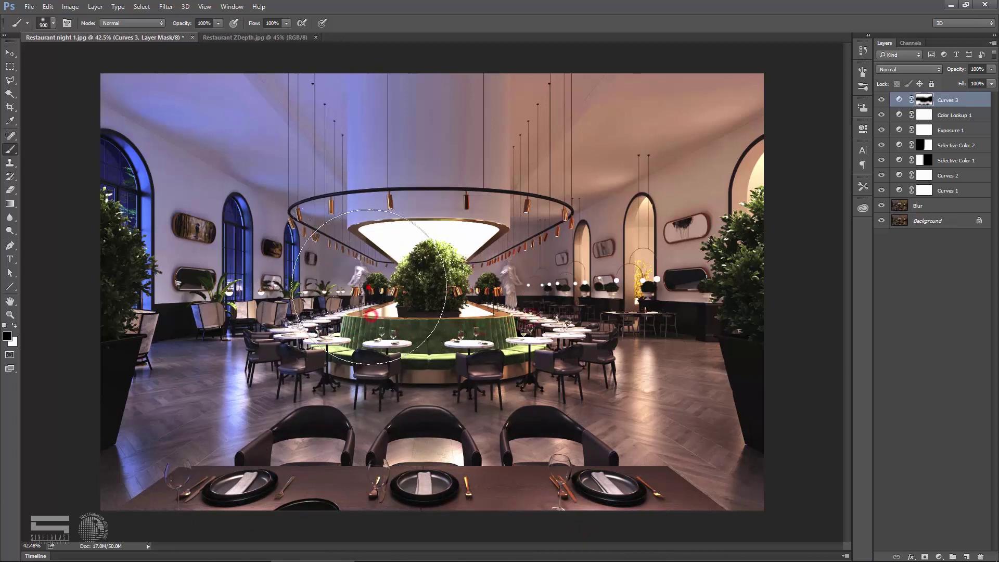
drag(369, 287, 783, 227)
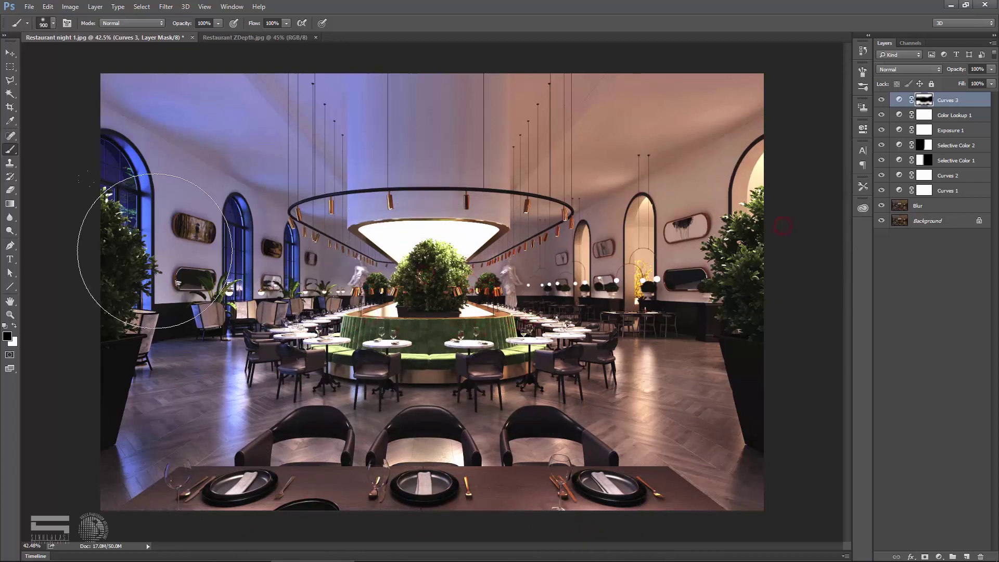
key(v)
click(881, 99)
click(881, 99)
click(881, 99)
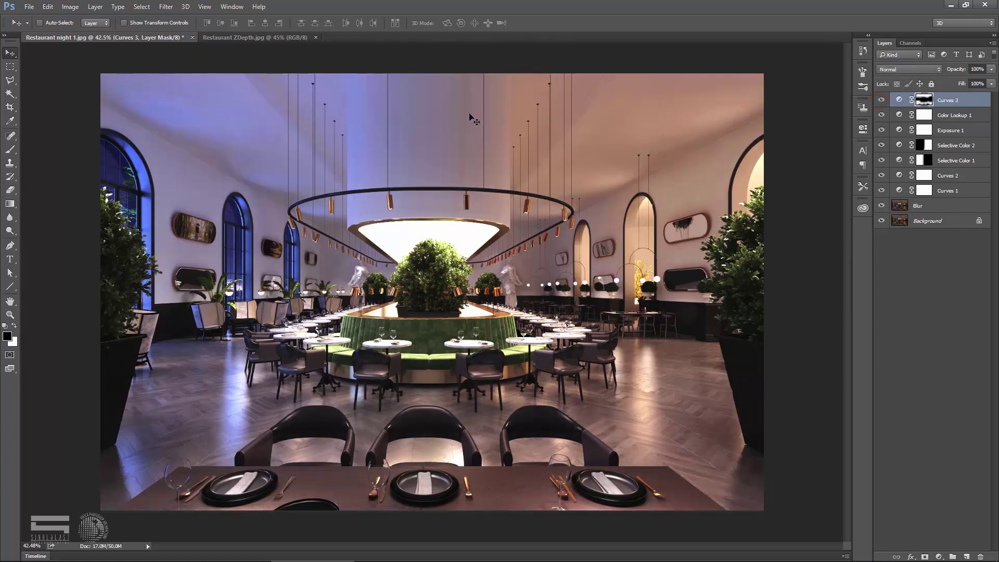
- Toggle Curves 3 off and on, then zoom in on the lower-left chairs and tables
click(881, 100)
click(882, 100)
click(881, 100)
scroll(529, 307, up, 2)
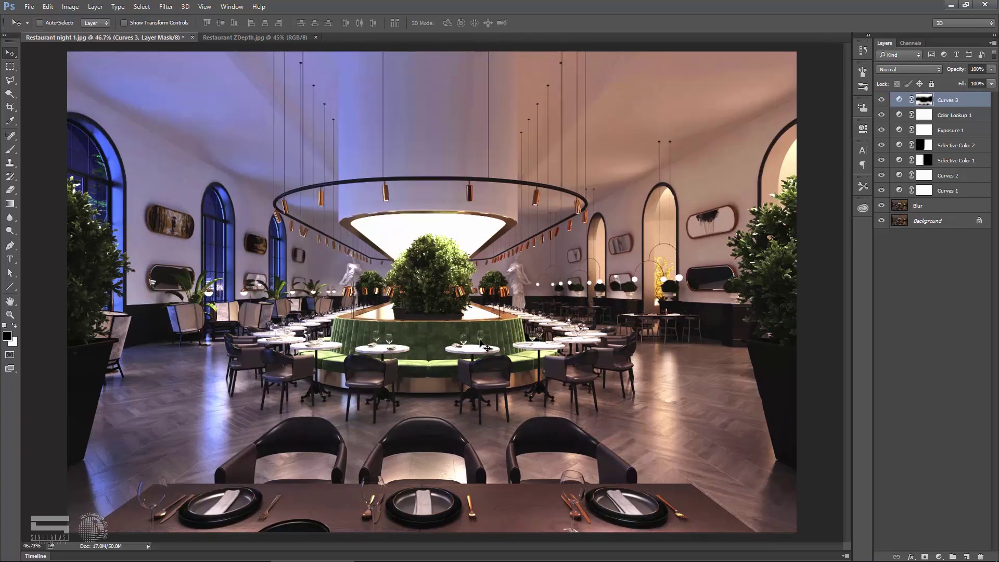
scroll(476, 359, up, 1)
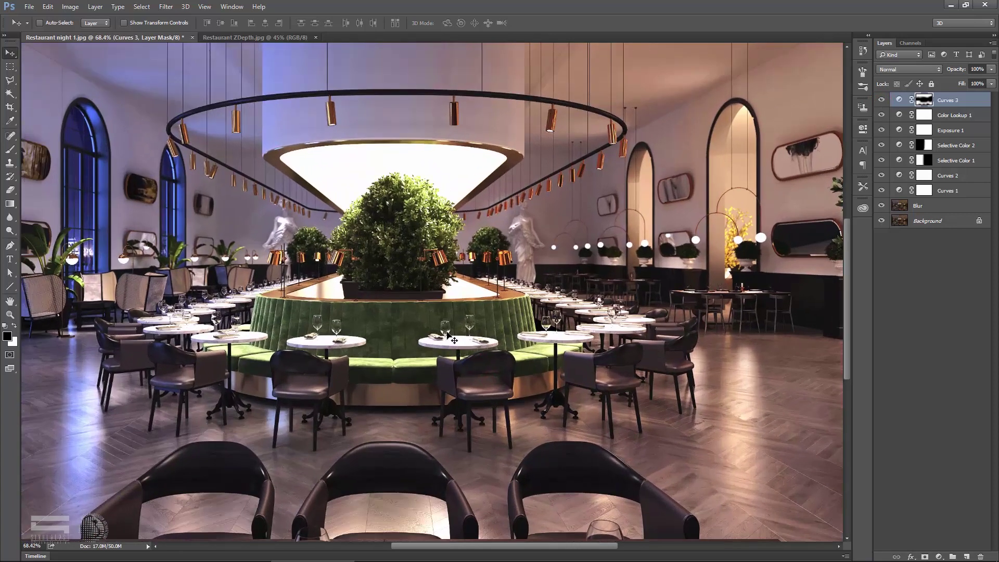
scroll(364, 292, up, 1)
scroll(356, 283, up, 1)
scroll(312, 317, up, 1)
scroll(248, 350, up, 1)
scroll(229, 338, up, 1)
scroll(229, 338, up, 1)
scroll(239, 328, up, 1)
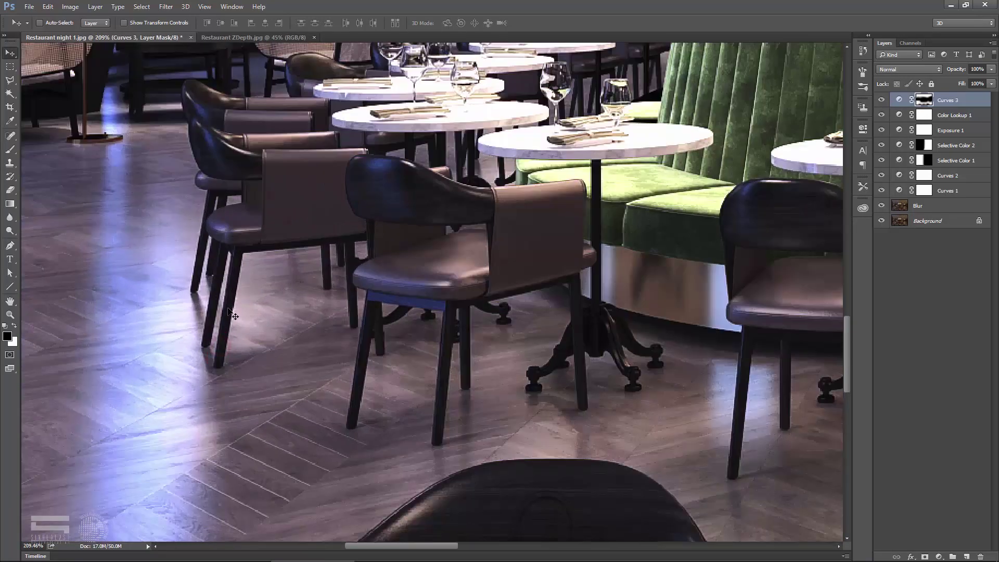
scroll(253, 315, up, 1)
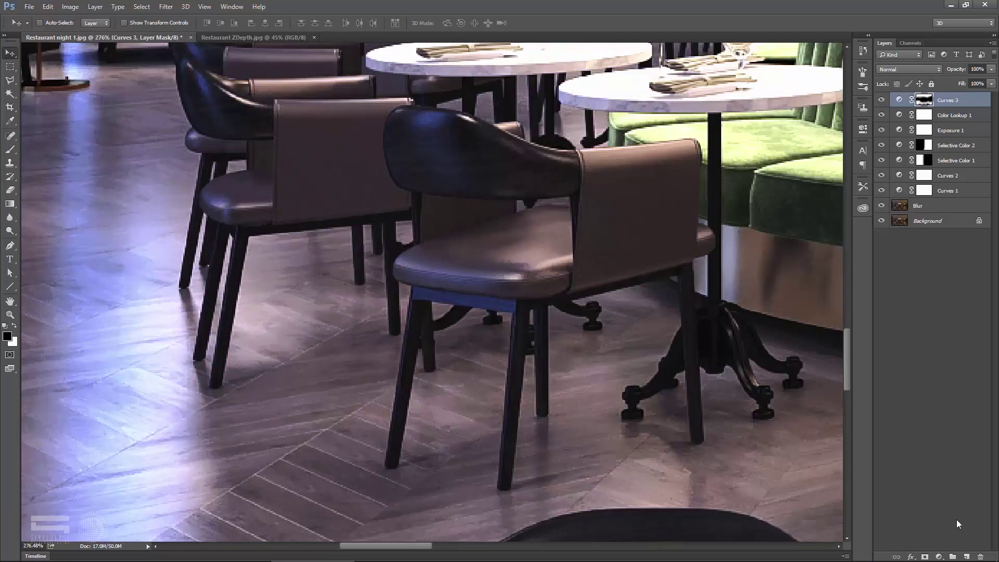
- Add a new Layer 1, sample the chair's blue, and set the foreground to light blue #849bf3
click(967, 557)
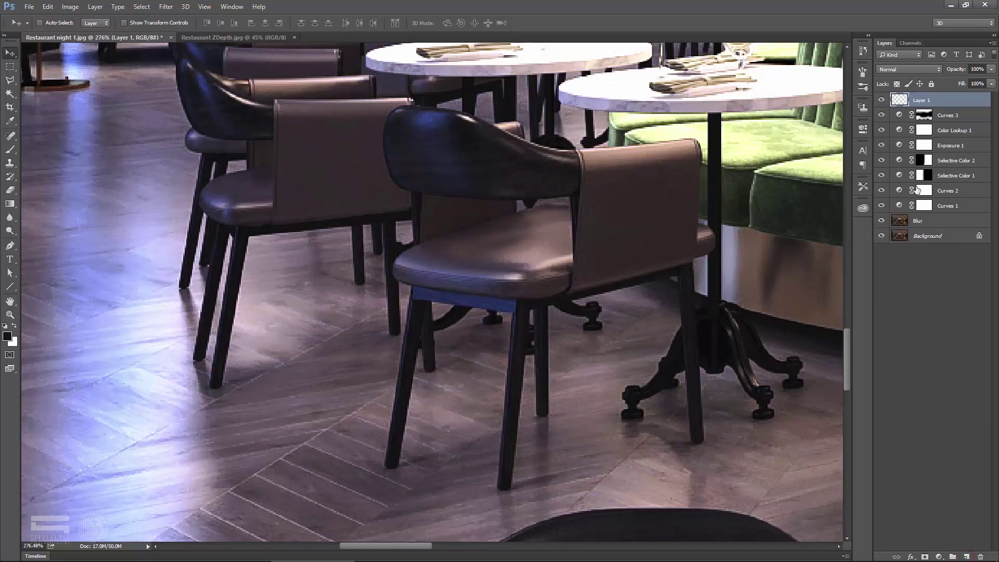
scroll(491, 292, up, 1)
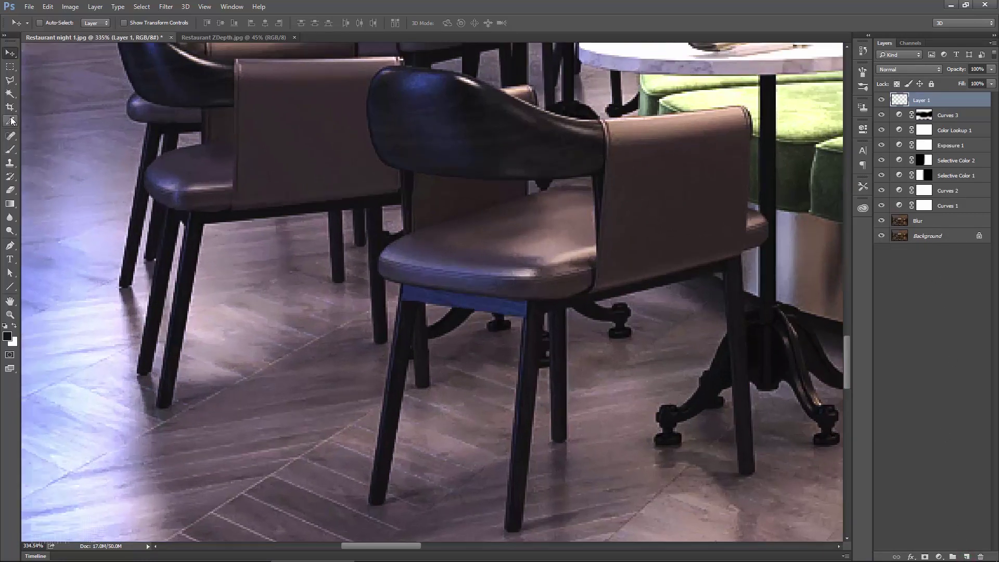
key(i)
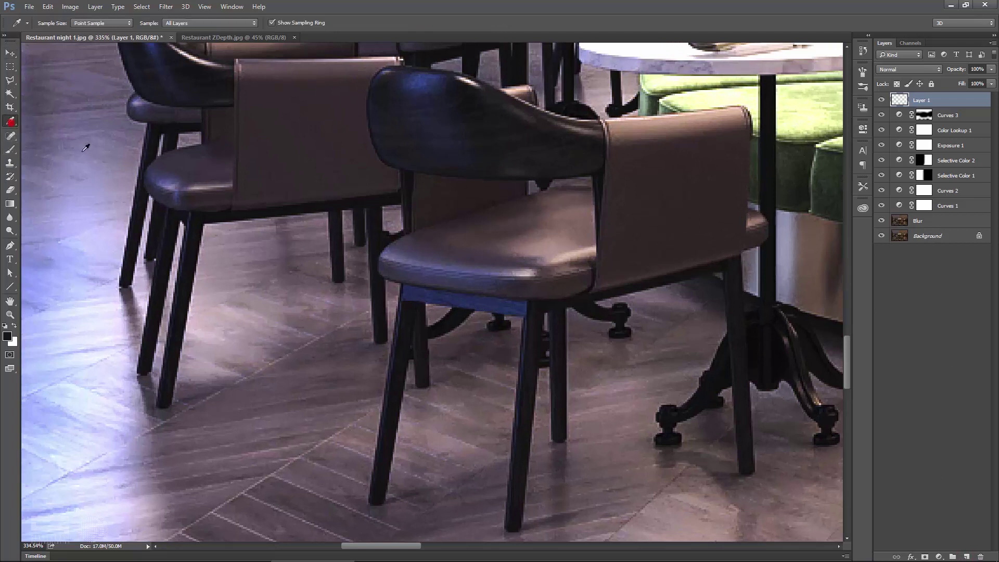
click(420, 82)
click(7, 336)
drag(432, 171, 426, 149)
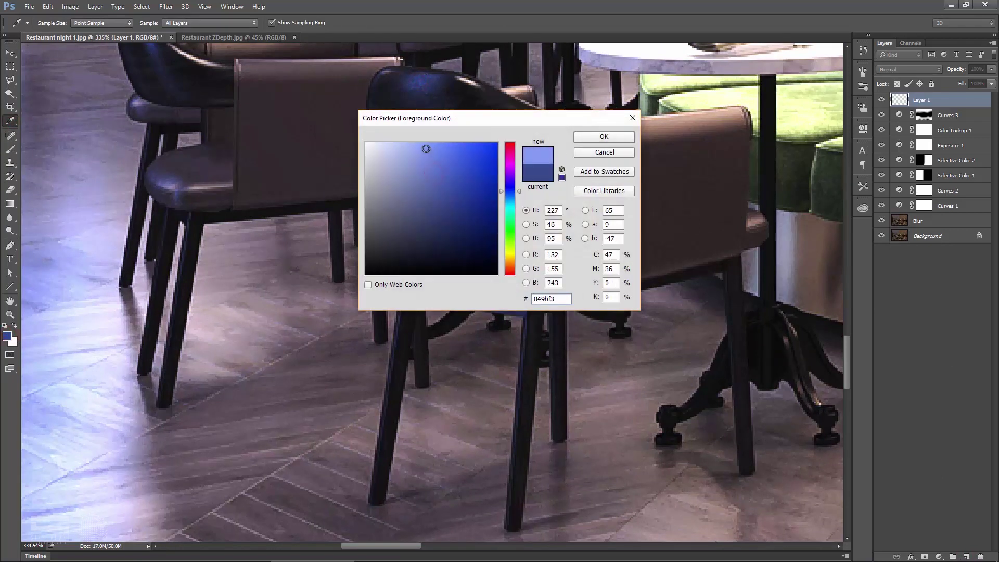
click(595, 139)
- Choose a hard round brush and shrink it to 6 px
key(b)
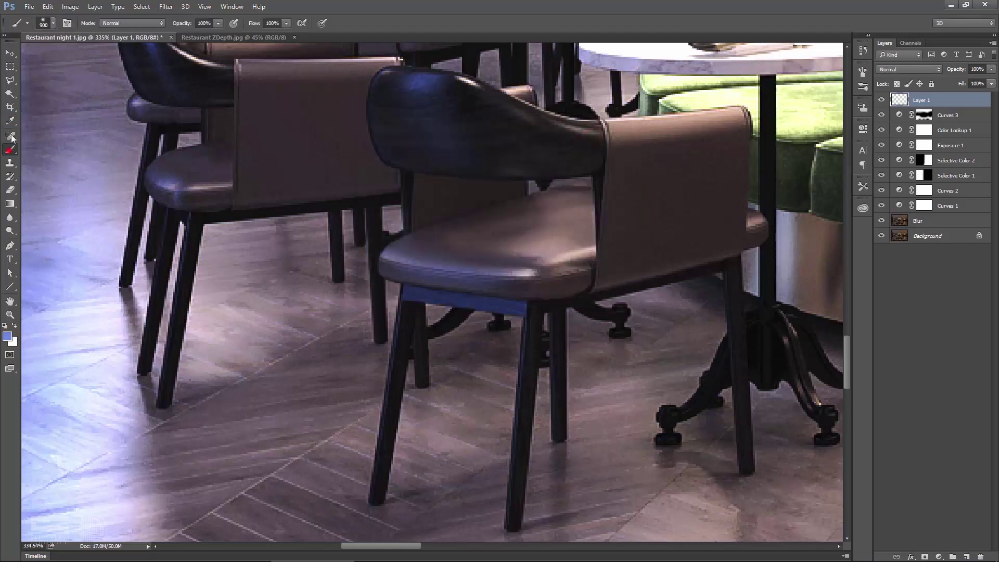
click(51, 23)
click(71, 103)
click(67, 55)
drag(64, 58, 62, 58)
click(390, 315)
key(bracketleft)
key(bracketleft)
key(bracketleft)
- Sample the navy from the seat underside and set the foreground to muted blue #5a618e
alt+click(425, 299)
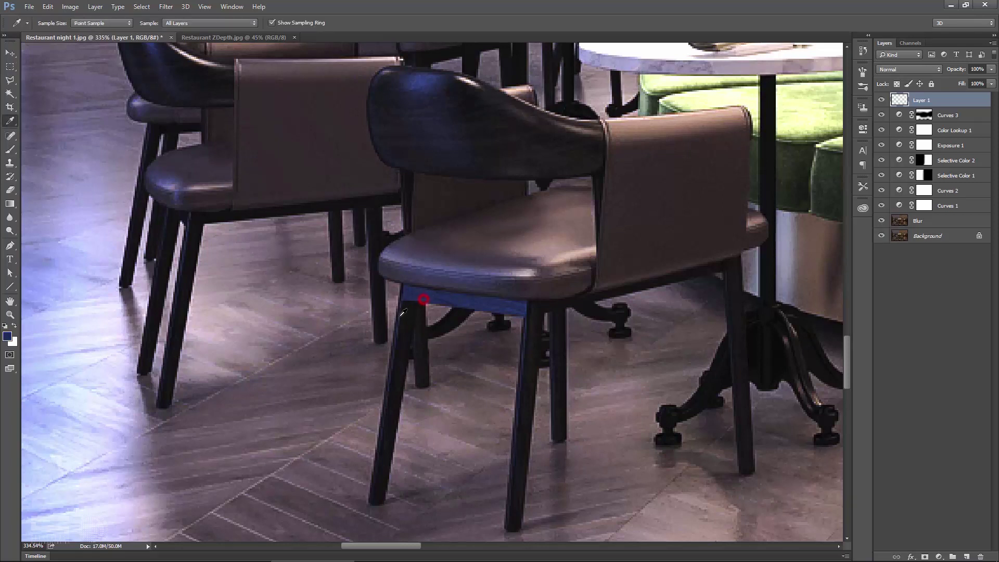
click(397, 319)
click(6, 336)
drag(439, 230, 413, 201)
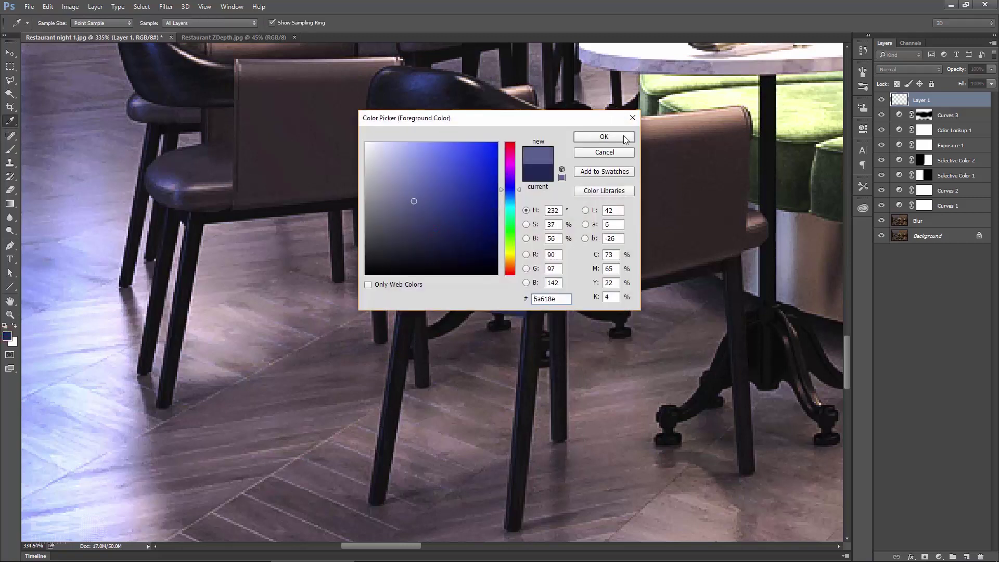
click(625, 137)
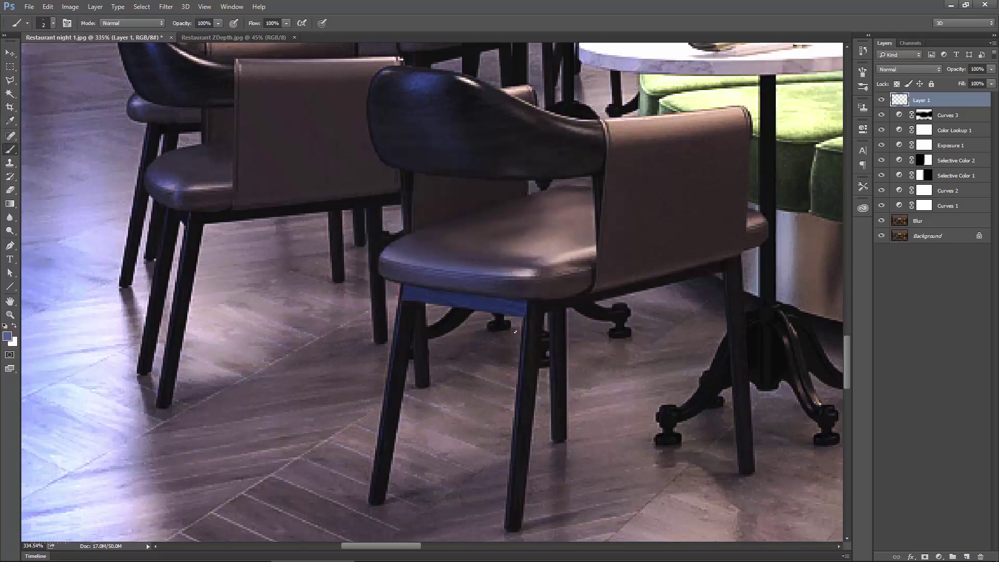
- Paint thin blue straight lines down the legs of the front chairs on Layer 1
shift+click(505, 530)
shift+click(372, 500)
drag(295, 352, 563, 311)
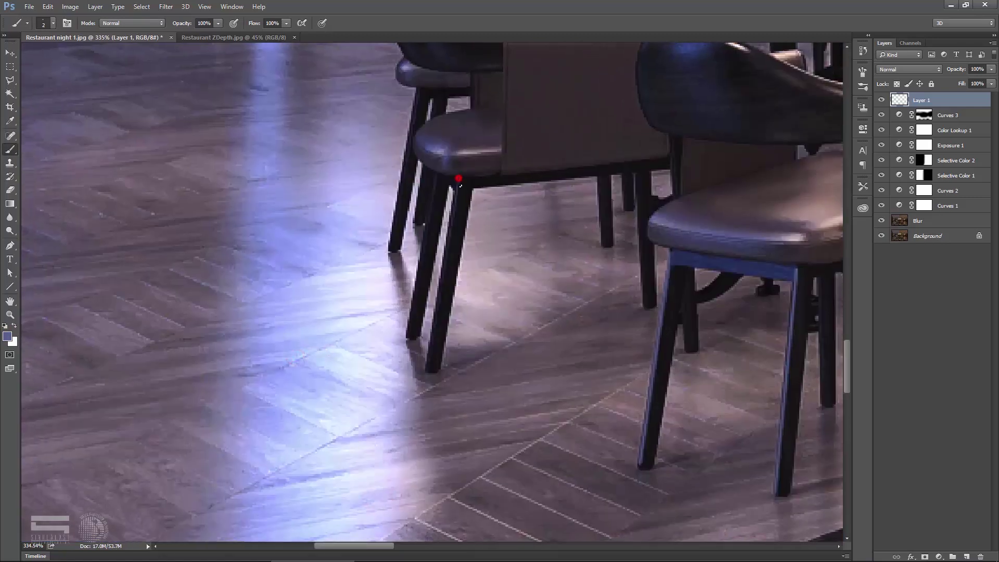
shift+click(424, 371)
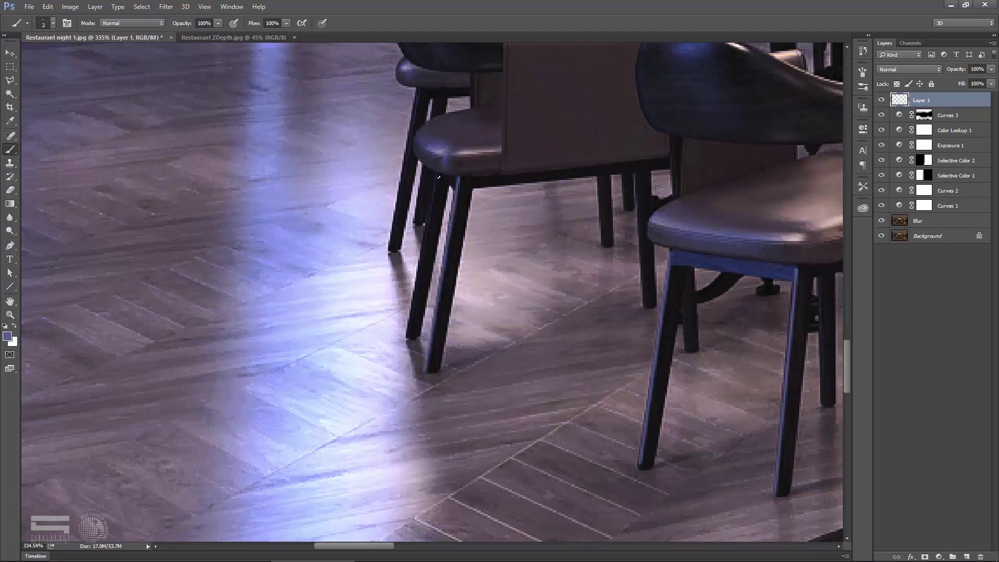
shift+click(407, 332)
scroll(408, 332, down, 3)
mouse_move(598, 312)
mouse_down()
mouse_move(320, 302)
mouse_move(274, 289)
mouse_up()
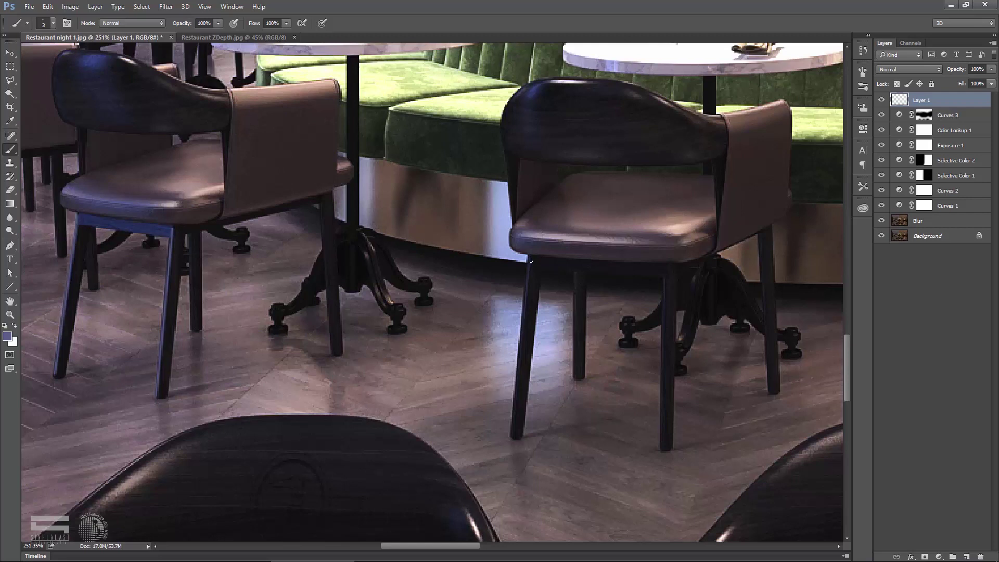
scroll(532, 259, up, 1)
- With a slightly smaller brush, trace blue lines down more chair legs
key(bracketleft)
click(531, 259)
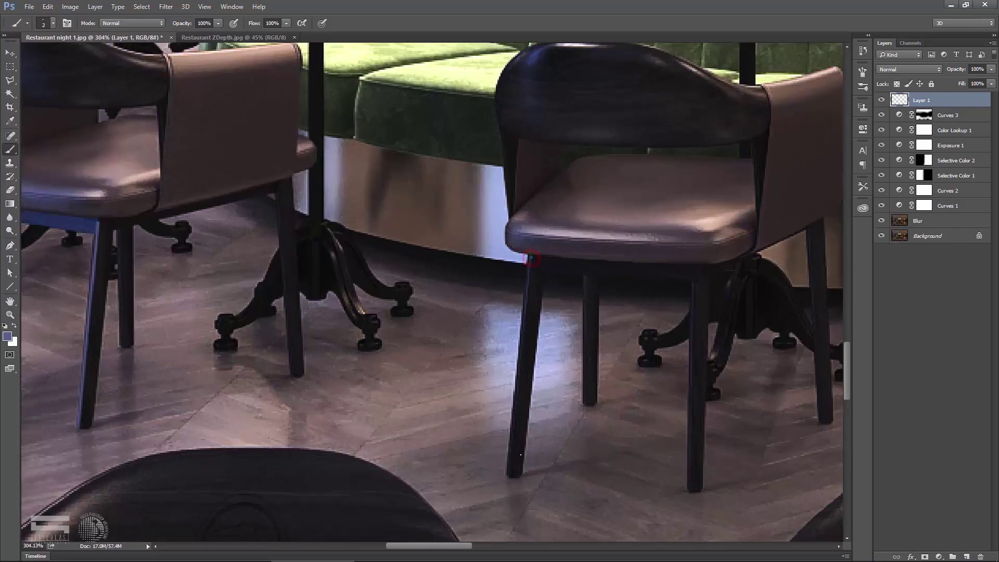
shift+click(510, 475)
scroll(662, 375, down, 2)
scroll(660, 370, right, 5)
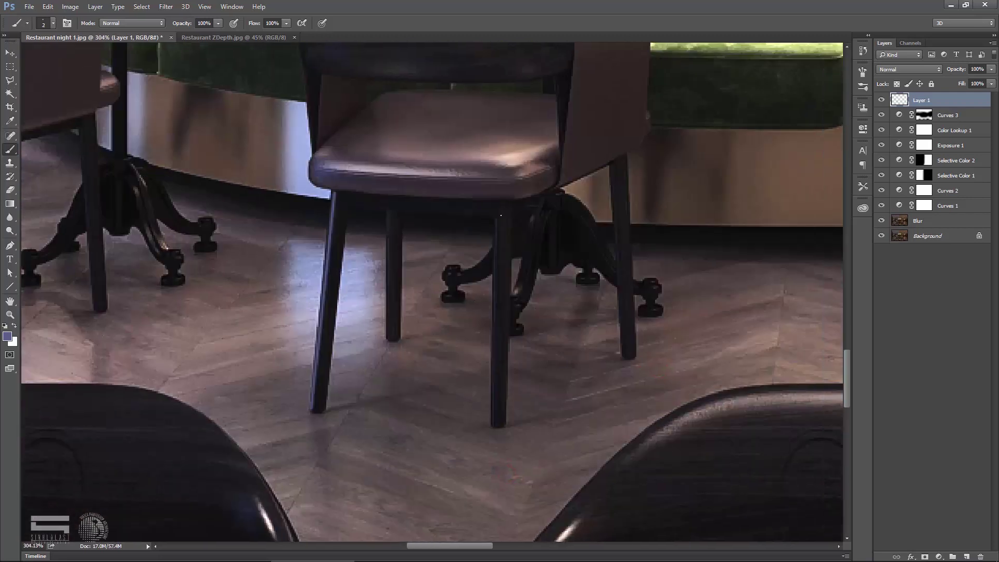
scroll(572, 380, down, 1)
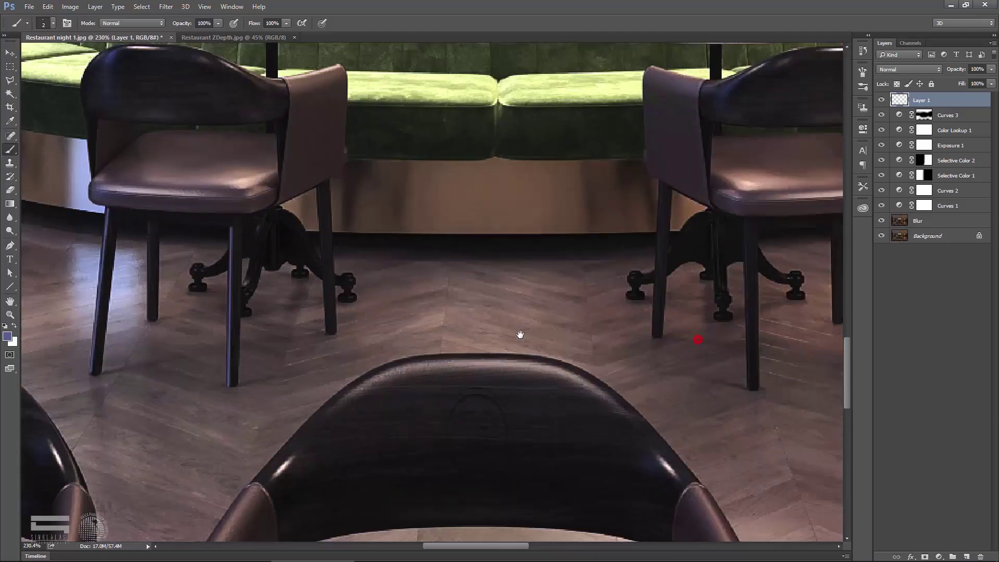
scroll(624, 340, right, 3)
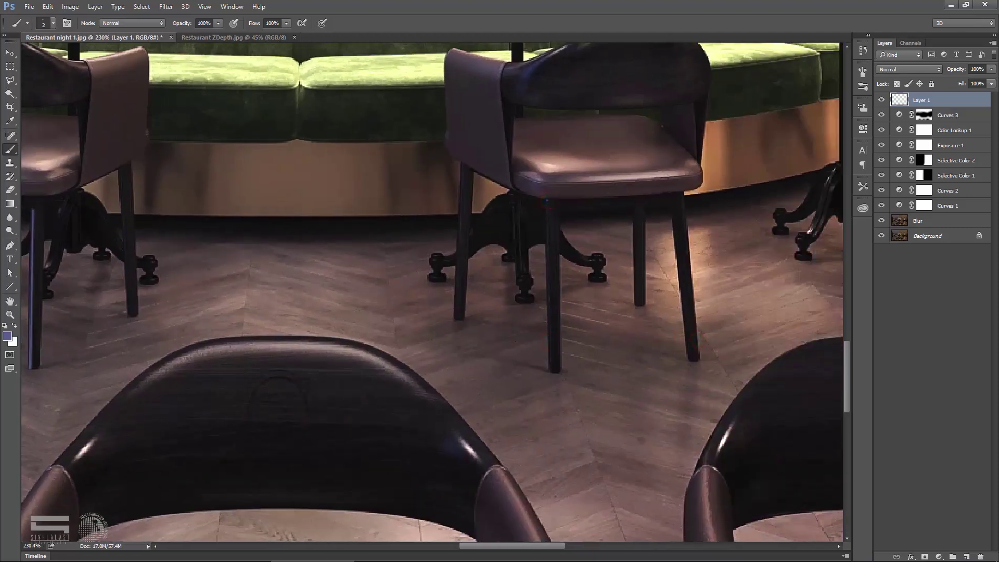
shift+click(553, 370)
- Review the chairs across the restaurant and touch up excess strokes with a 90 px eraser
scroll(594, 359, down, 2)
scroll(572, 354, down, 2)
drag(702, 351, 582, 350)
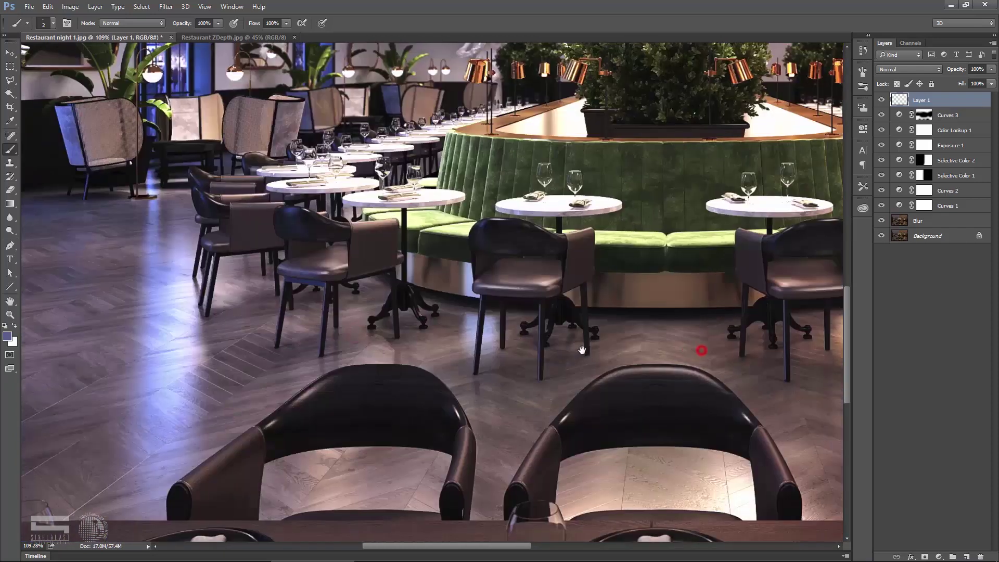
scroll(458, 315, up, 2)
scroll(756, 324, up, 1)
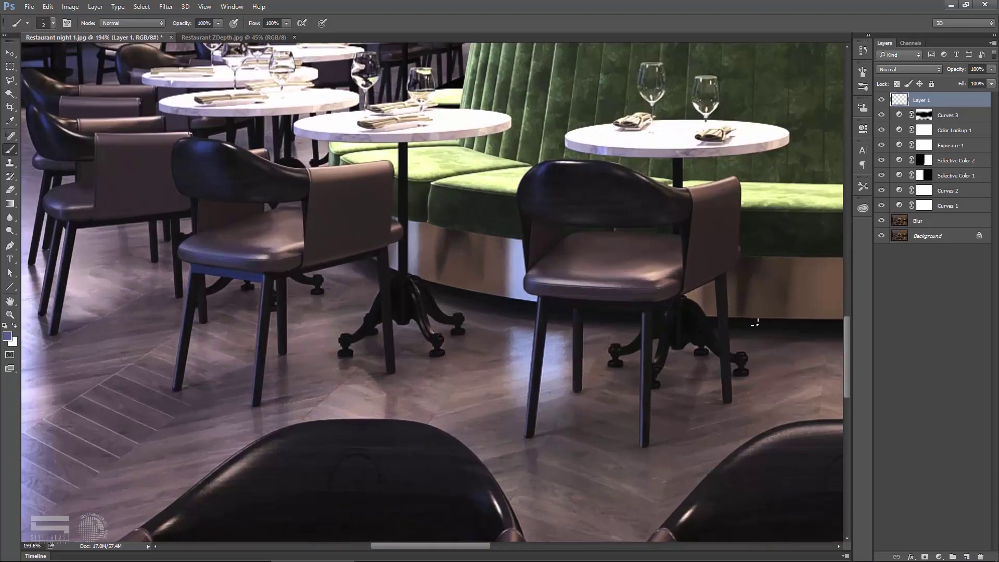
mouse_move(616, 307)
mouse_down()
mouse_move(369, 234)
mouse_move(452, 276)
mouse_up()
scroll(307, 238, up, 2)
scroll(307, 238, up, 1)
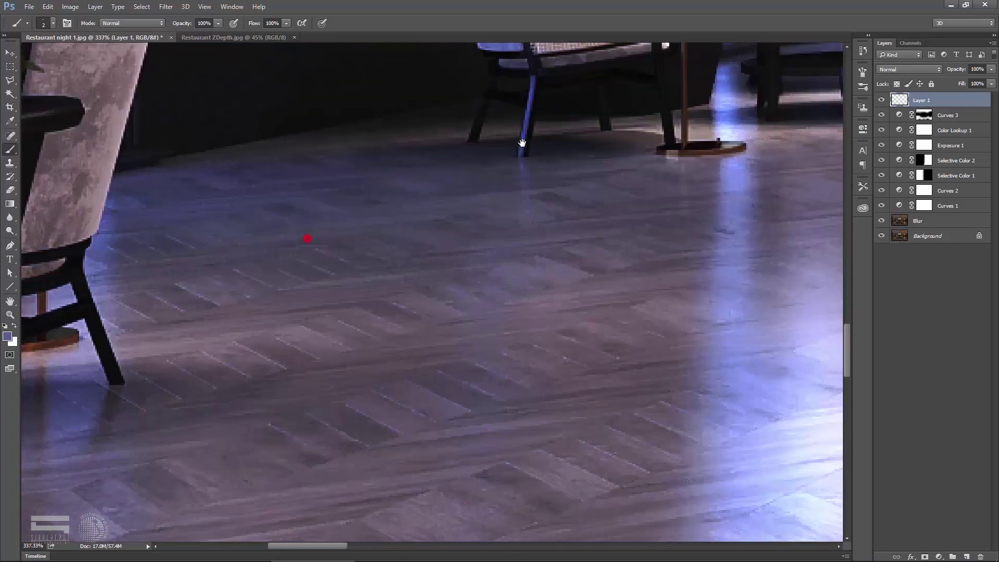
drag(551, 161, 508, 251)
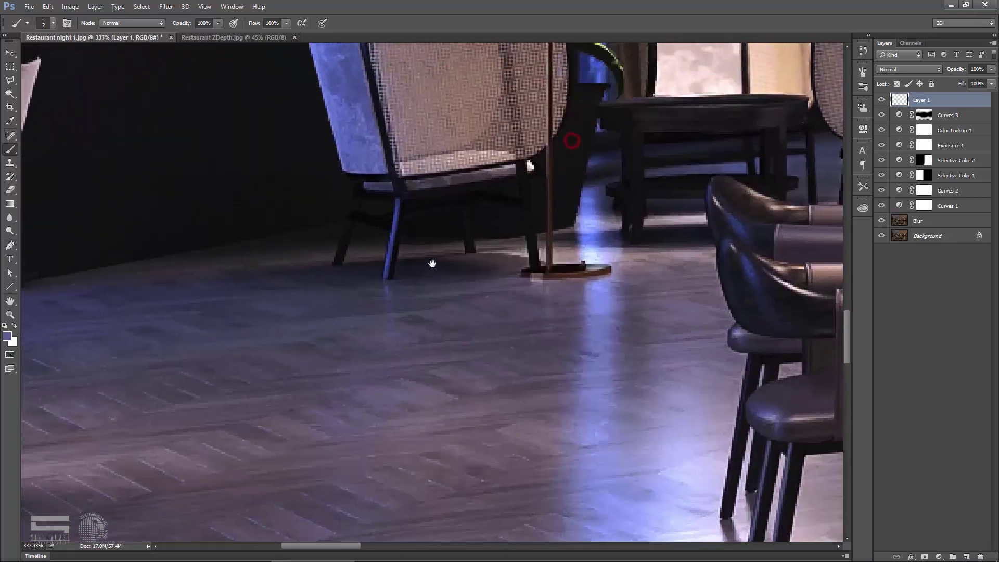
scroll(507, 251, down, 2)
scroll(712, 273, down, 1)
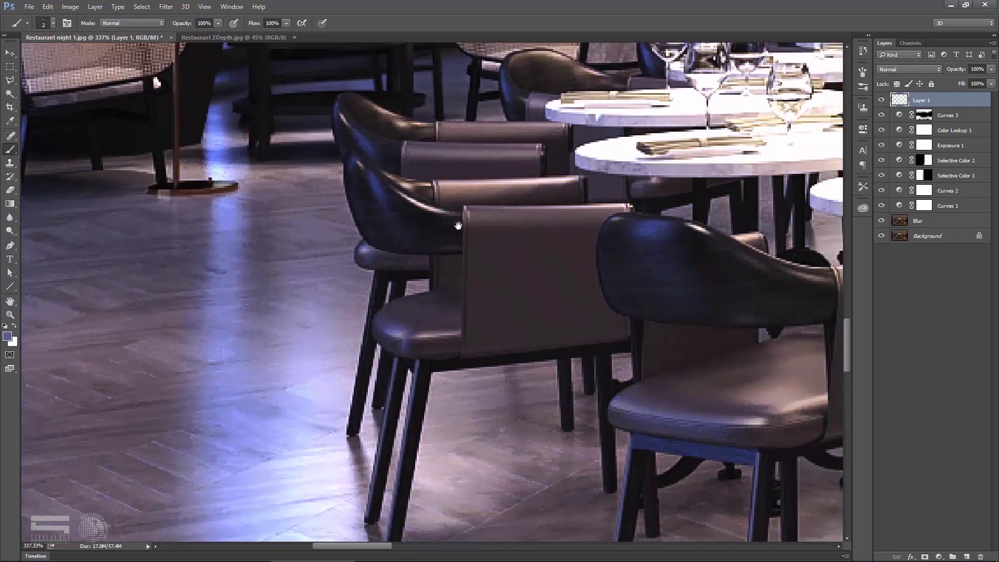
scroll(713, 272, down, 1)
scroll(713, 272, down, 1)
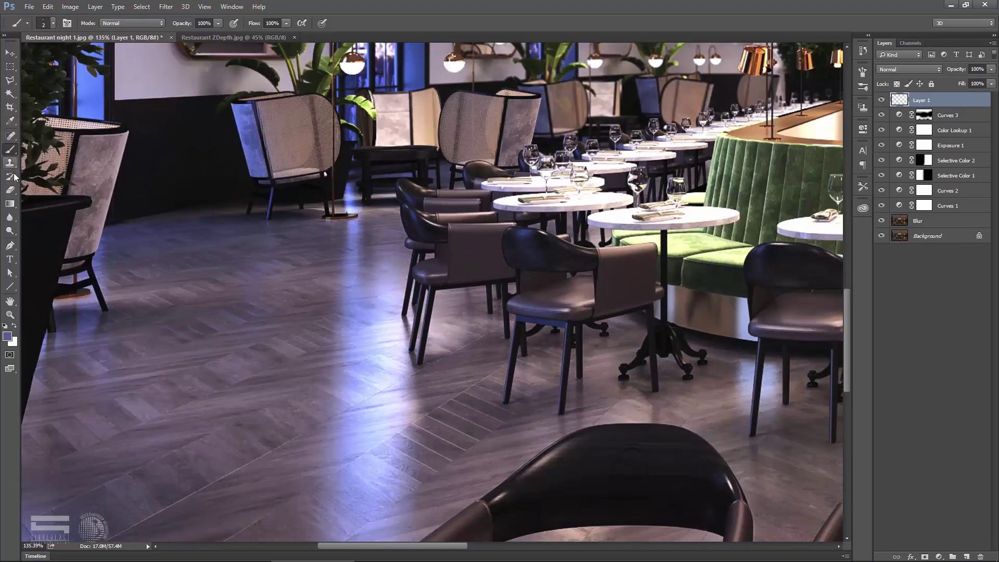
click(10, 192)
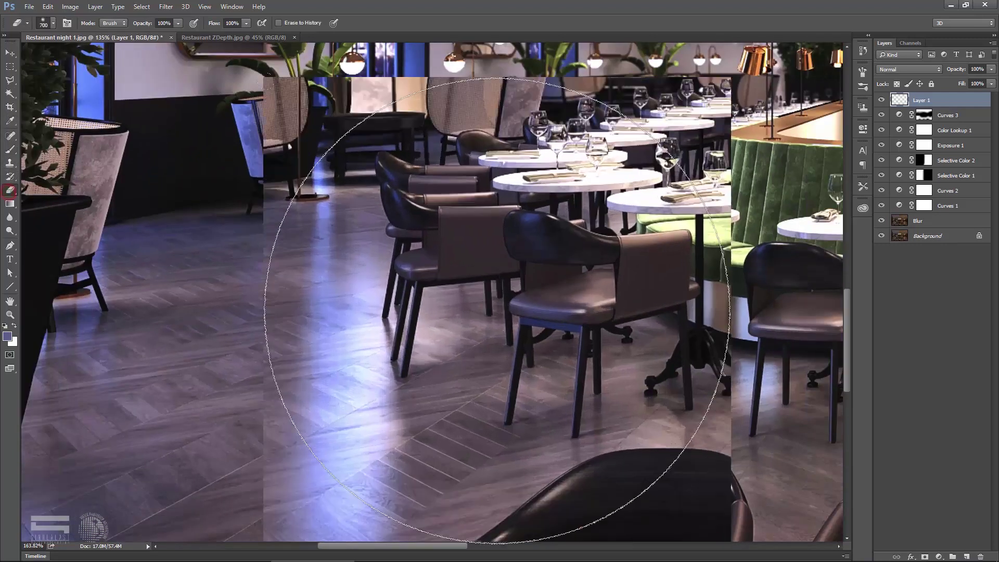
scroll(601, 338, up, 3)
key(bracketleft)
key(bracketleft)
scroll(652, 301, up, 1)
key(bracketleft)
key(bracketleft)
key(bracketleft)
key(bracketleft)
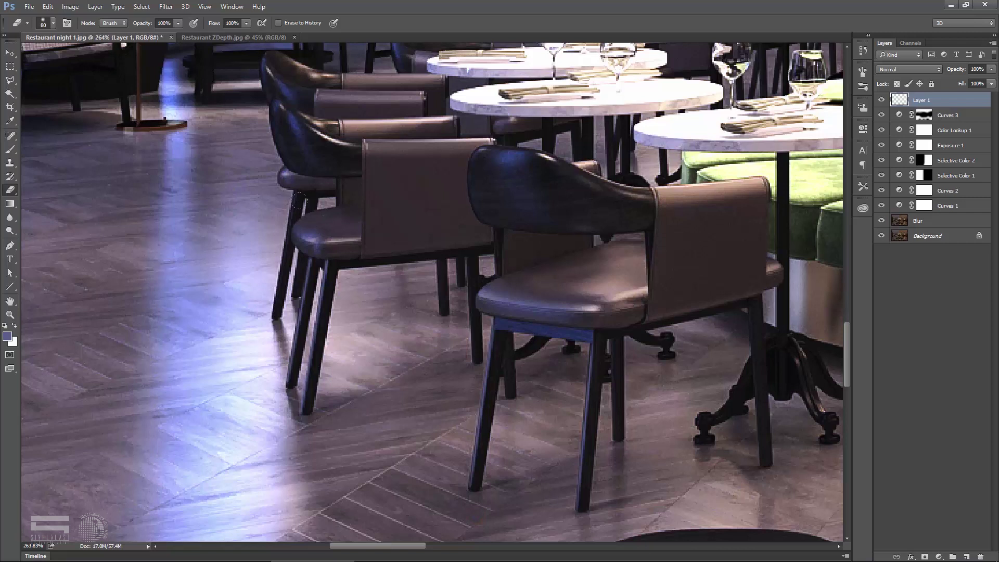
scroll(330, 224, down, 3)
scroll(668, 271, up, 1)
scroll(667, 271, up, 1)
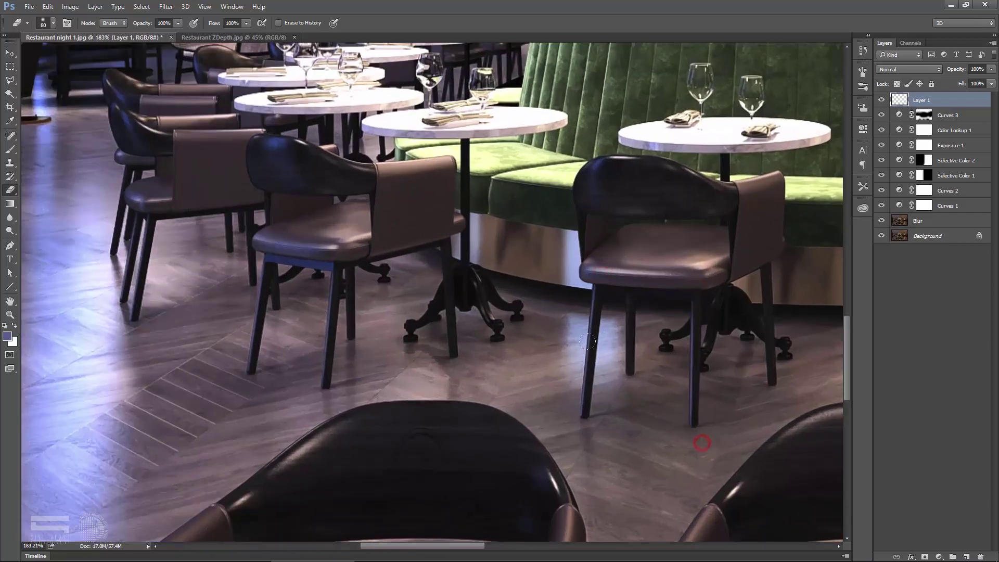
scroll(581, 263, down, 3)
scroll(676, 276, up, 1)
scroll(756, 287, up, 1)
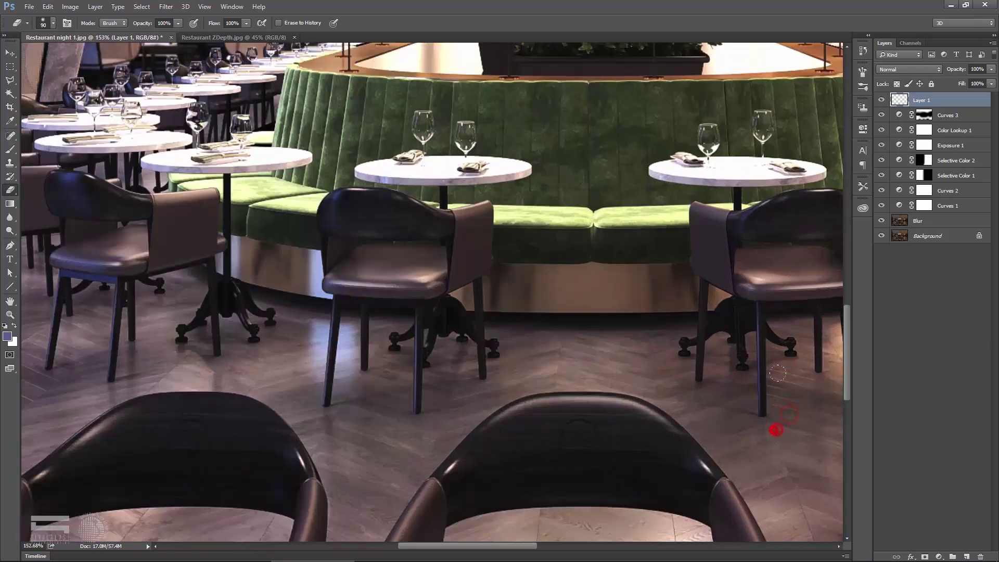
- Toggle Layer 1 off and on to compare the blue rim lines on the chairs
key(v)
scroll(386, 271, up, 2)
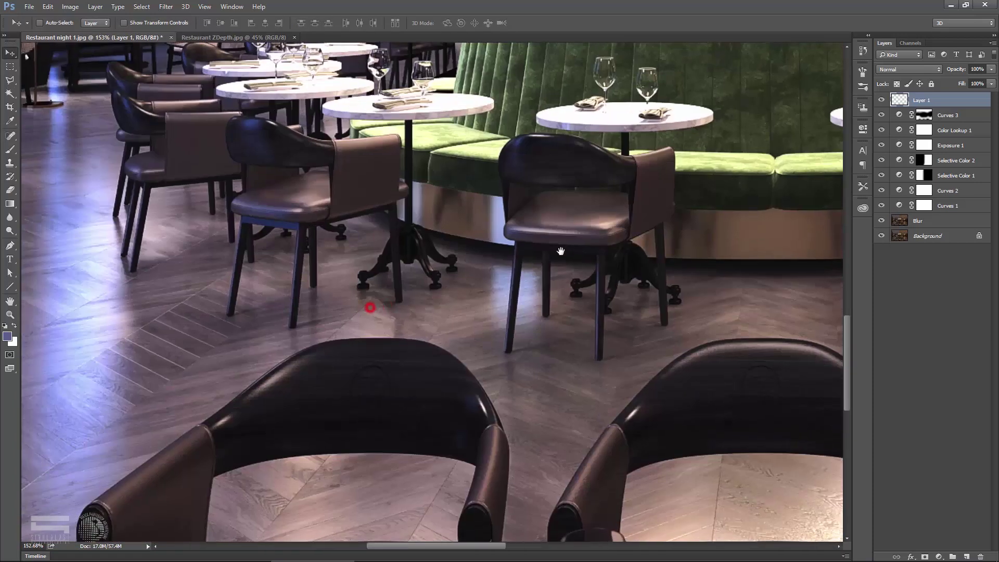
drag(354, 276, 386, 246)
drag(397, 284, 398, 288)
click(881, 100)
click(882, 100)
scroll(554, 261, down, 3)
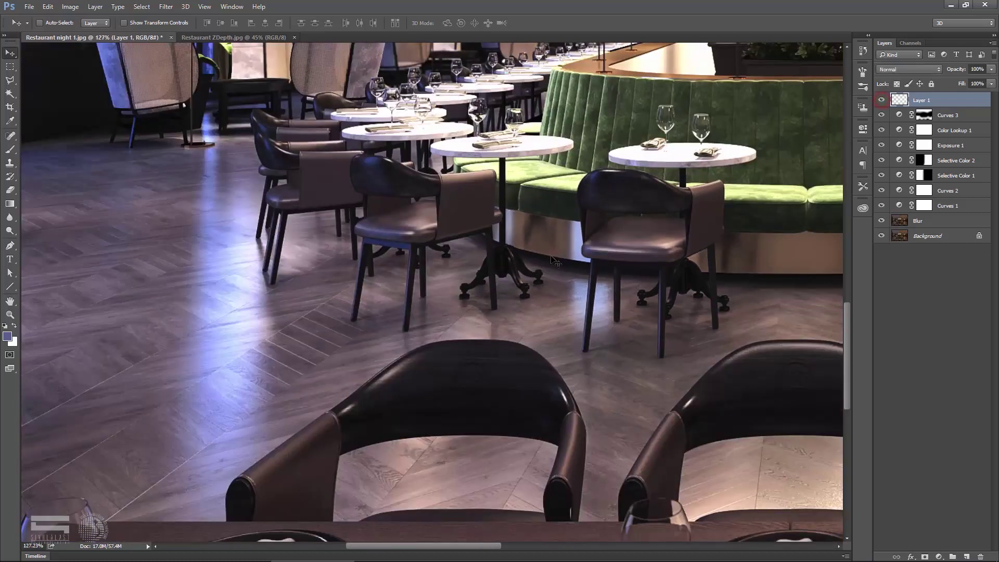
scroll(554, 260, down, 3)
drag(611, 151, 572, 291)
drag(495, 223, 448, 267)
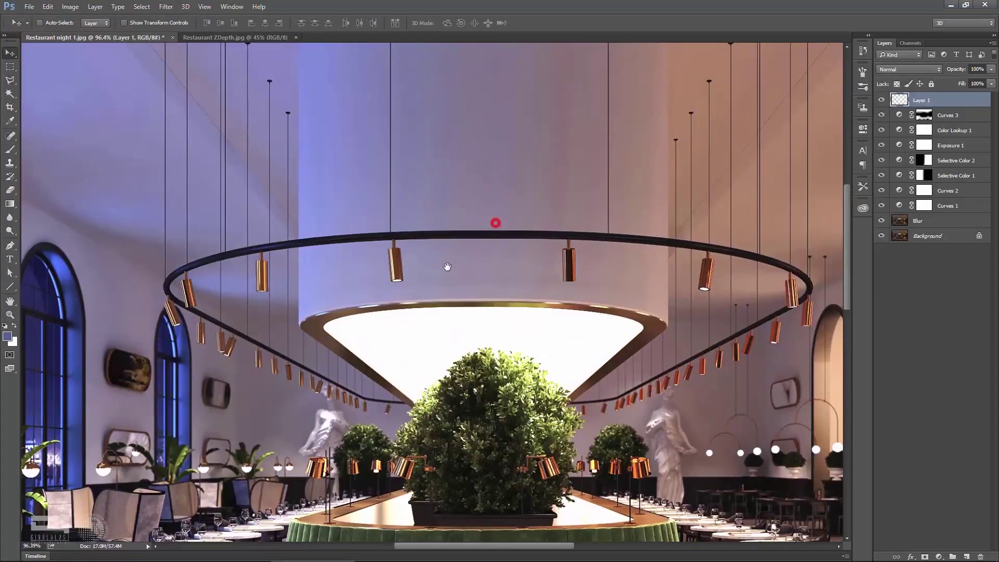
- Set the Pen tool to Shape mode with no fill
click(10, 245)
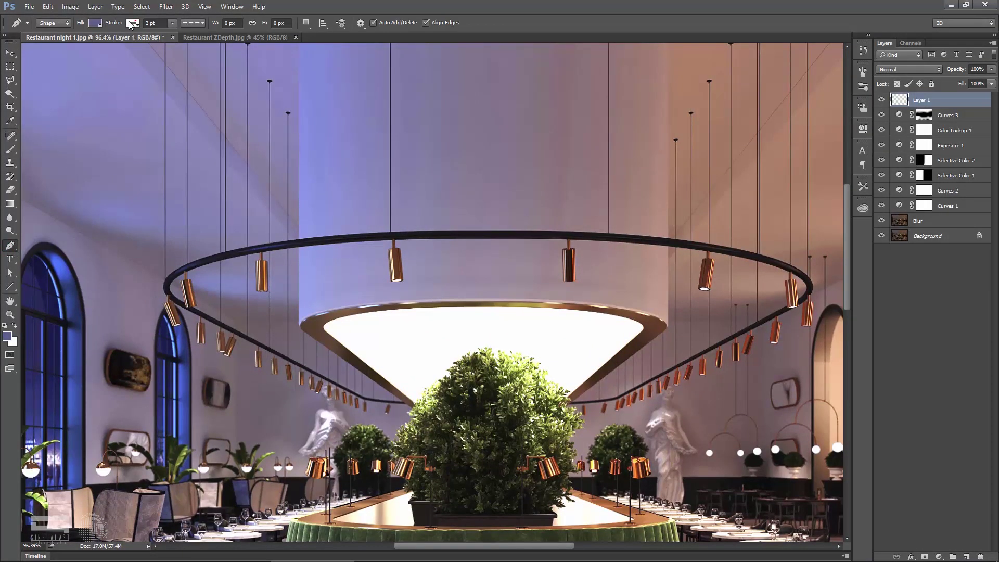
click(96, 24)
click(51, 45)
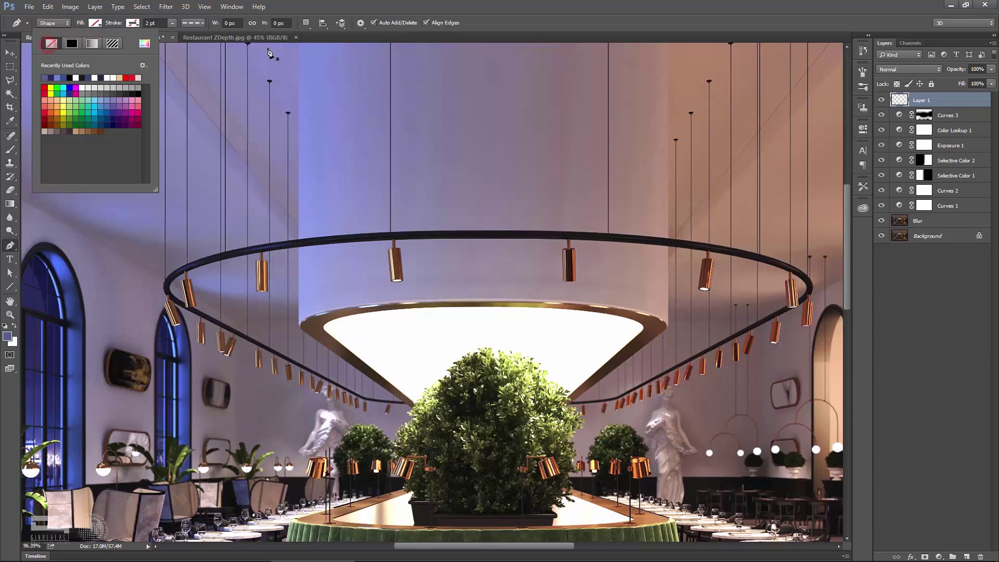
click(340, 2)
scroll(186, 269, up, 3)
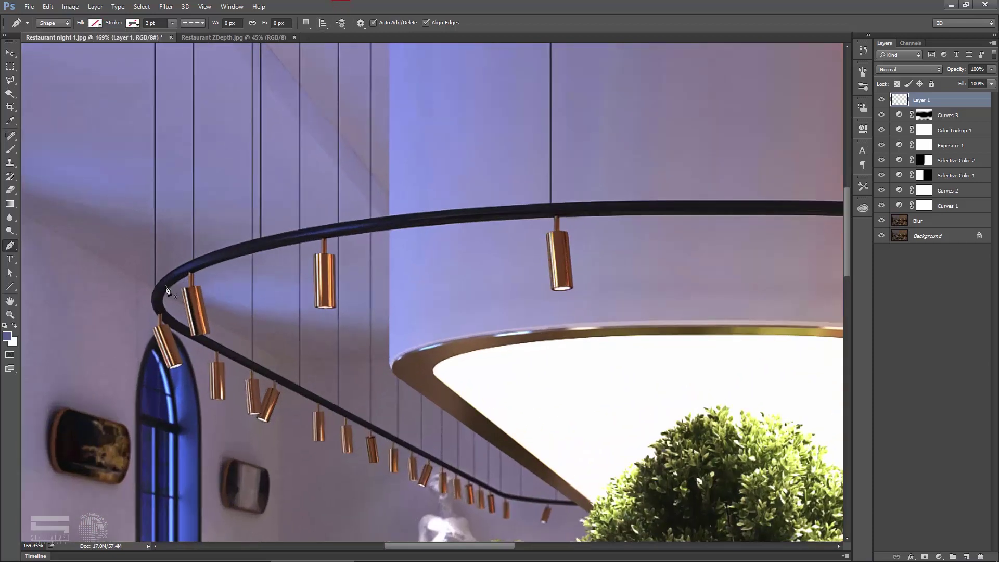
- Draw curved anchor points along the ring chandelier's upper rail to trace its path
click(160, 287)
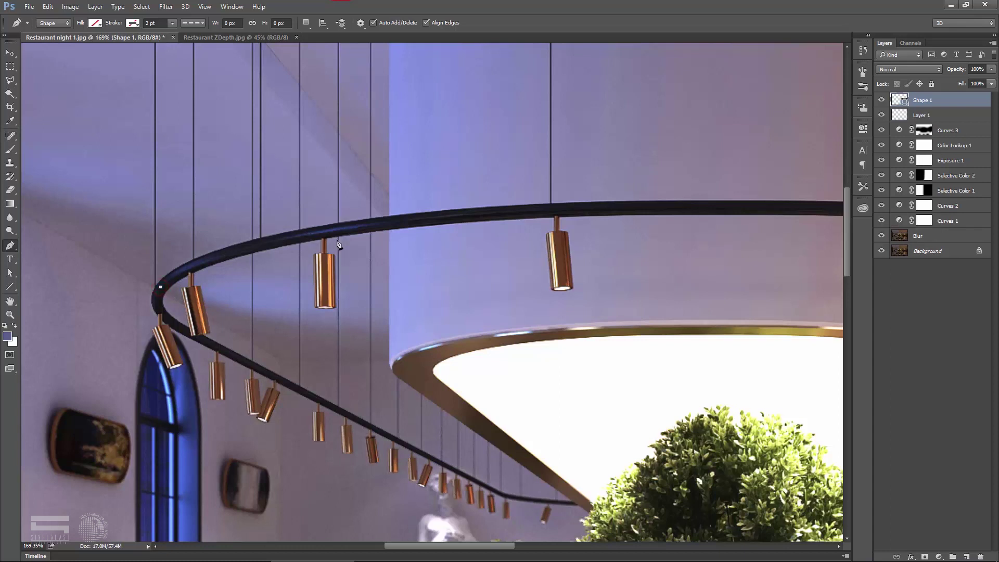
drag(394, 219, 597, 203)
scroll(599, 206, right, 1)
scroll(572, 209, right, 5)
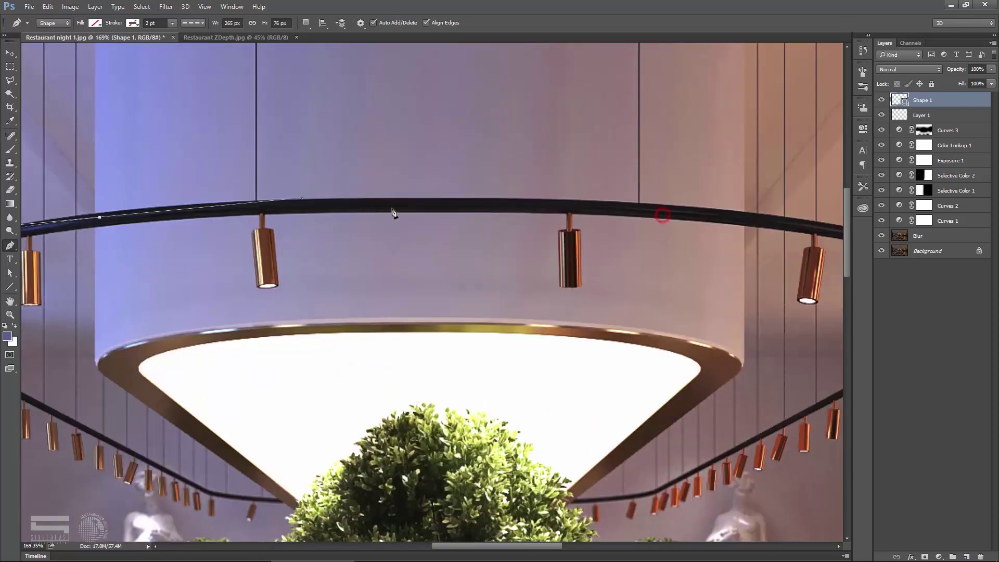
drag(559, 206, 609, 209)
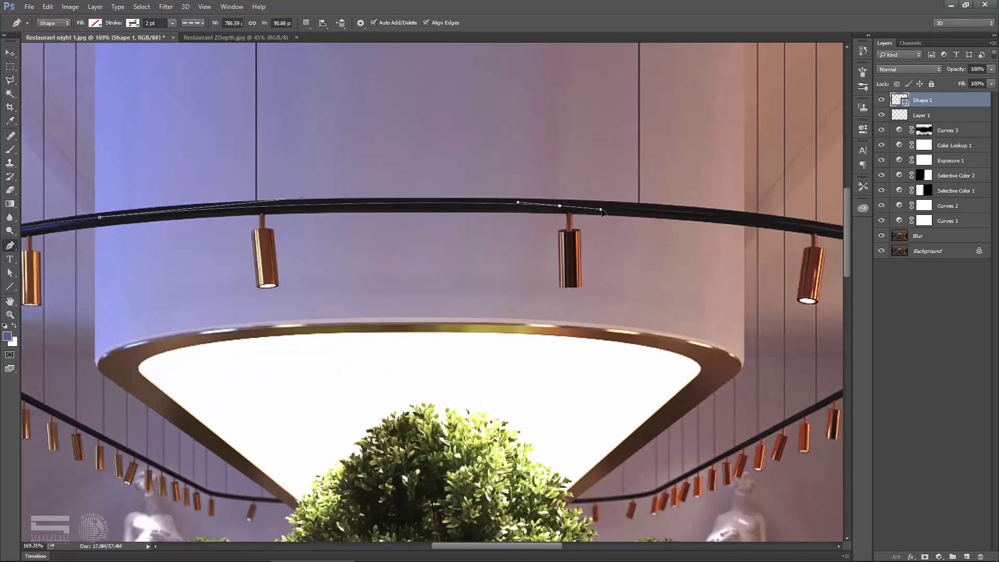
scroll(700, 234, right, 6)
scroll(699, 235, down, 1)
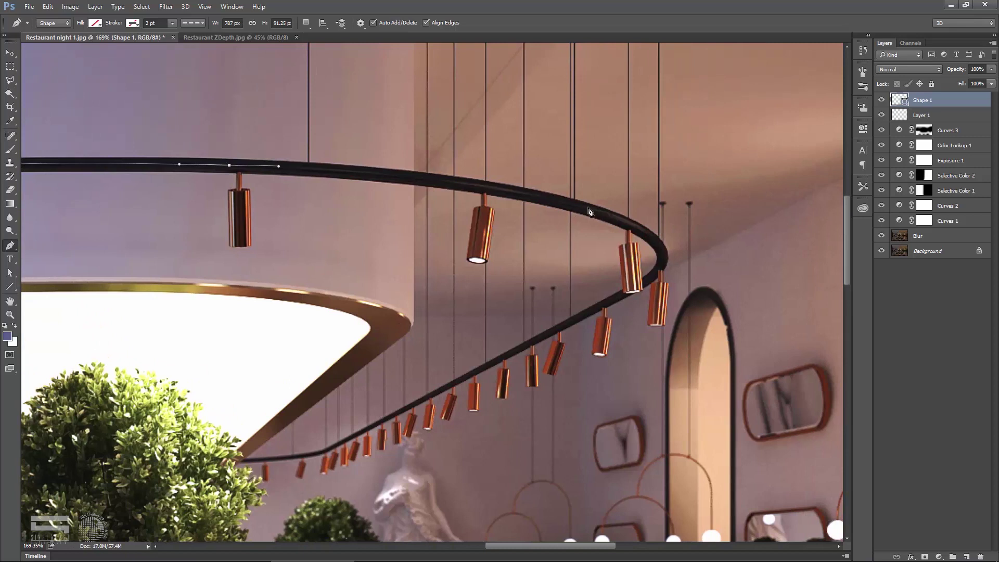
drag(602, 214, 710, 245)
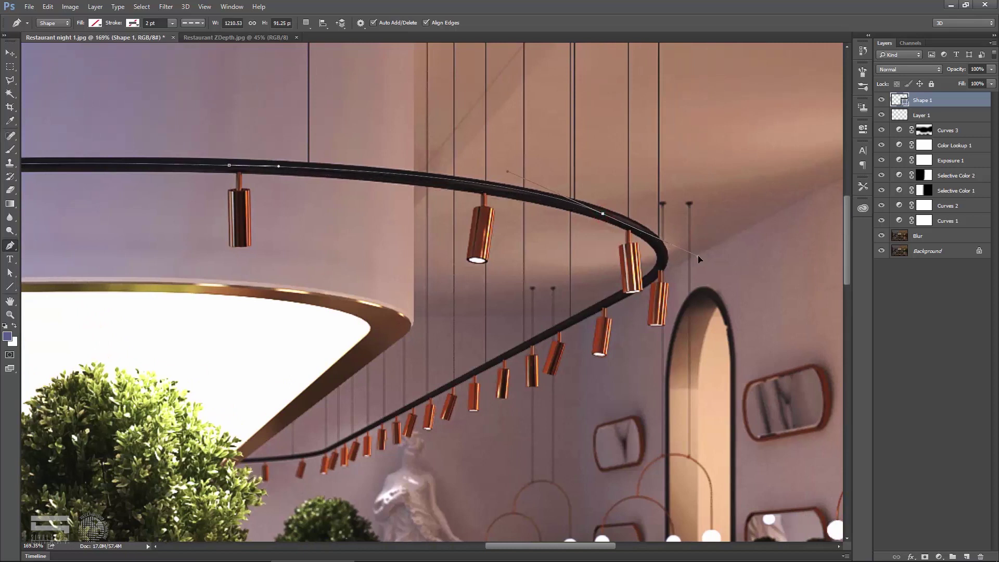
mouse_move(713, 253)
mouse_down()
mouse_move(634, 226)
mouse_move(669, 266)
mouse_up()
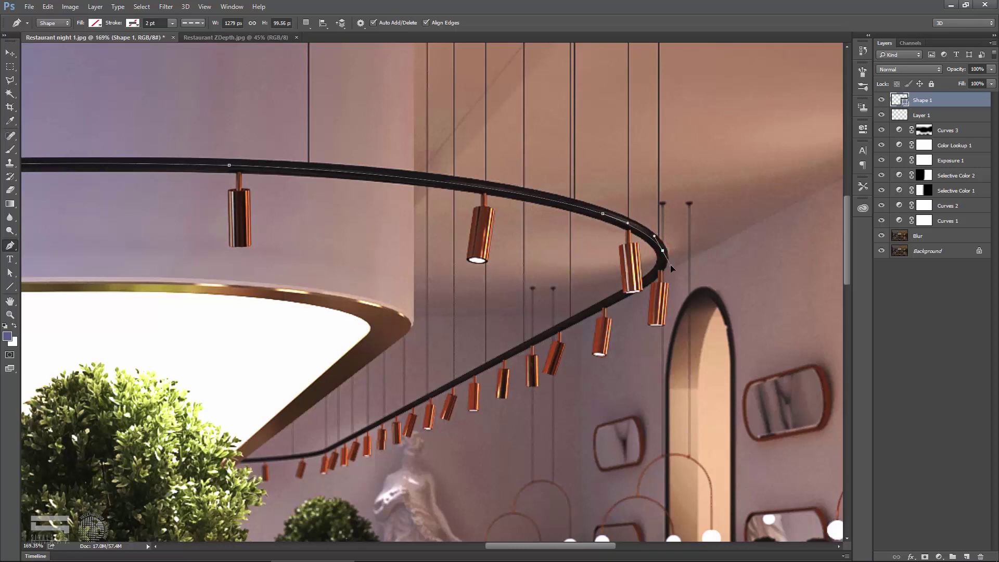
drag(327, 217, 563, 252)
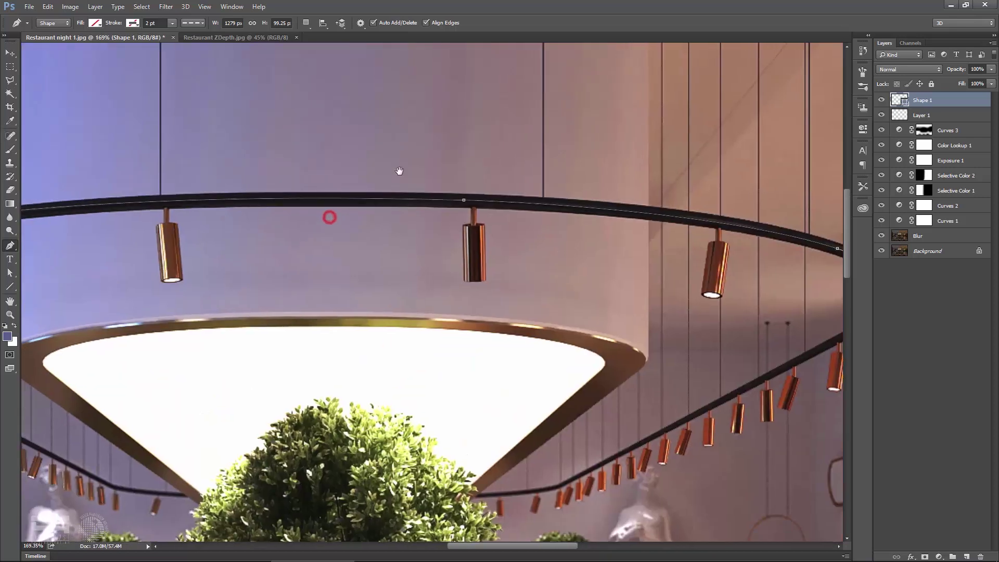
- Give the traced path a solid cyan stroke line
click(134, 27)
click(101, 88)
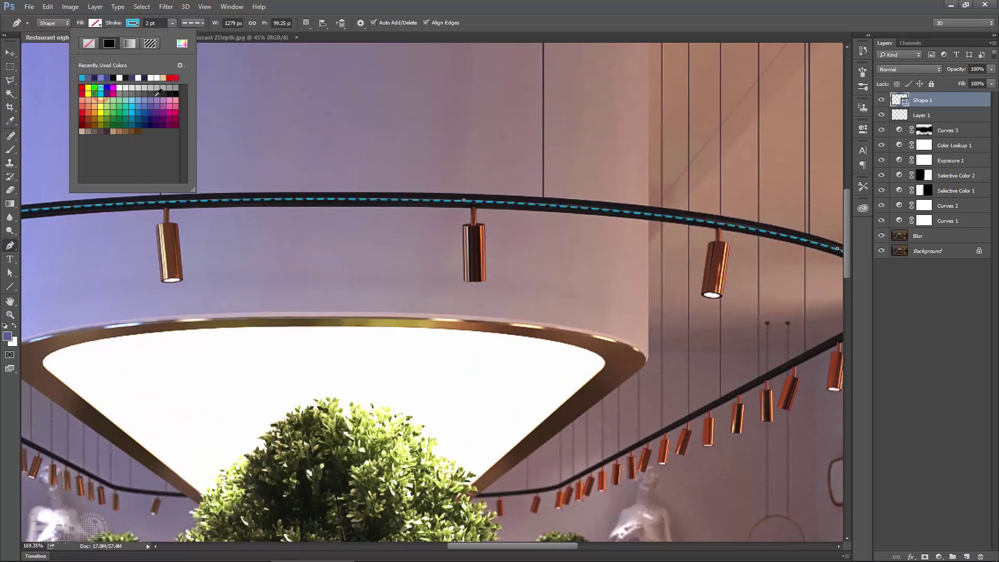
click(197, 23)
click(189, 56)
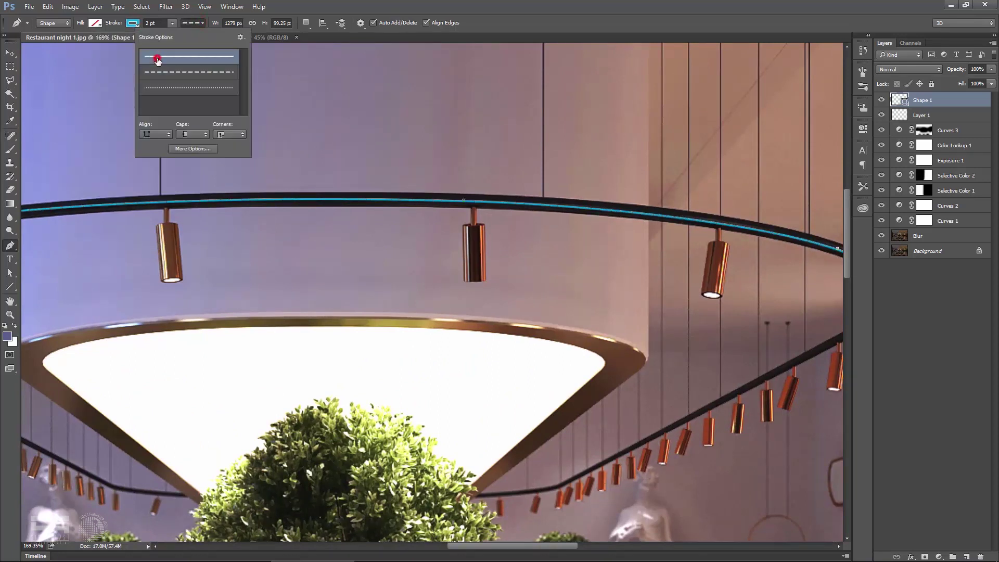
scroll(434, 172, down, 5)
scroll(150, 196, up, 5)
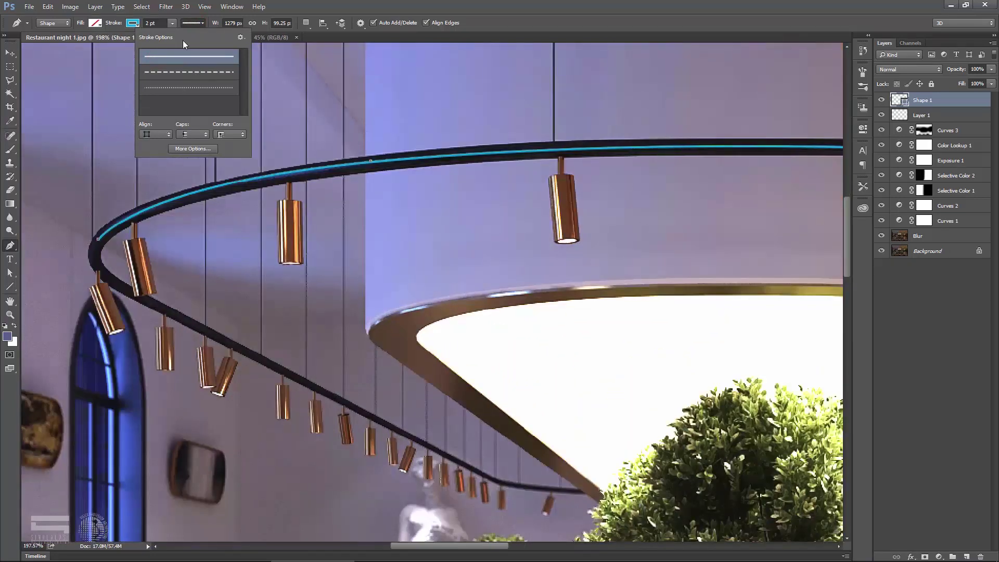
key(Escape)
- Refine the stroke colour in the Color Picker to pale blue 9cb9da
click(133, 23)
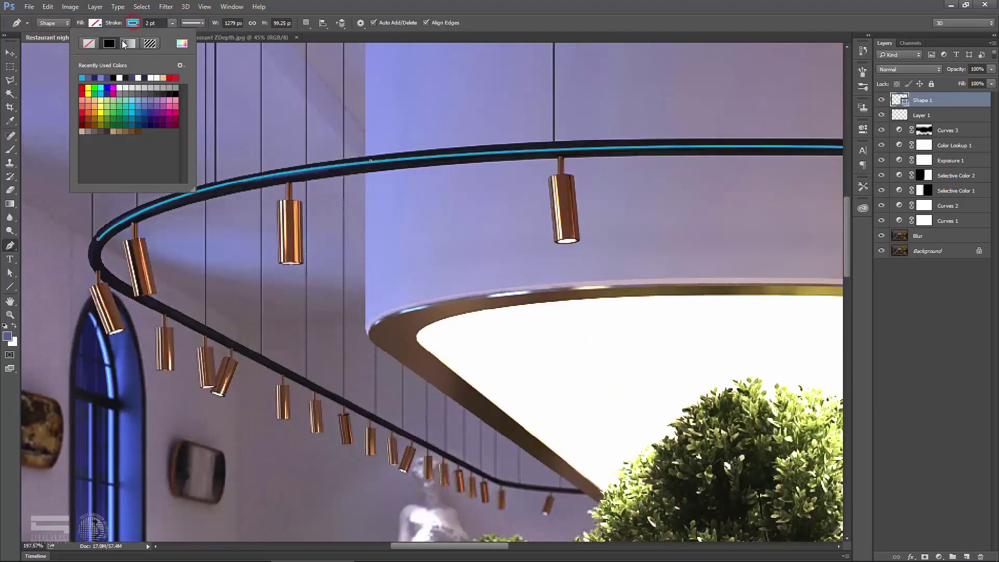
click(182, 43)
click(239, 143)
click(451, 90)
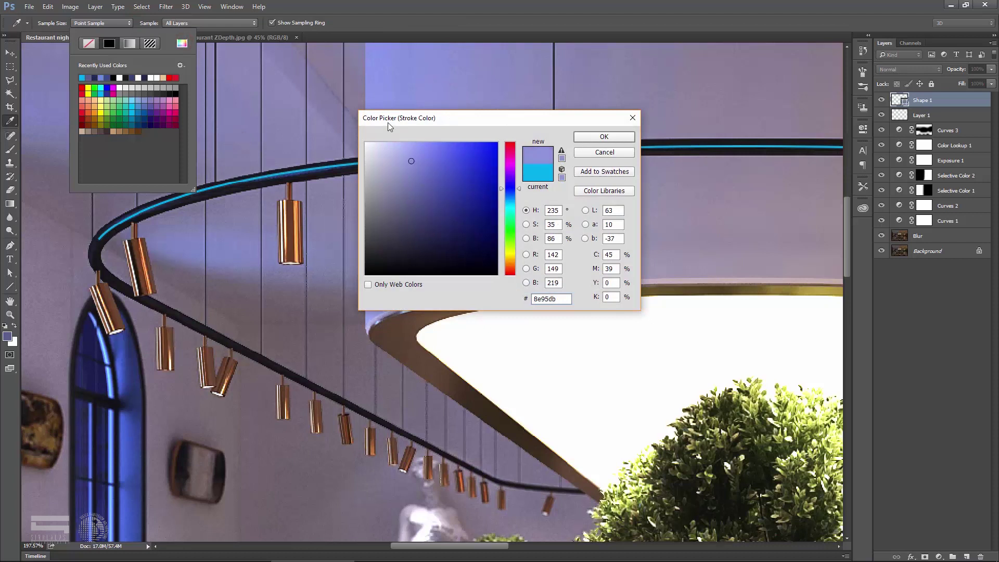
click(584, 136)
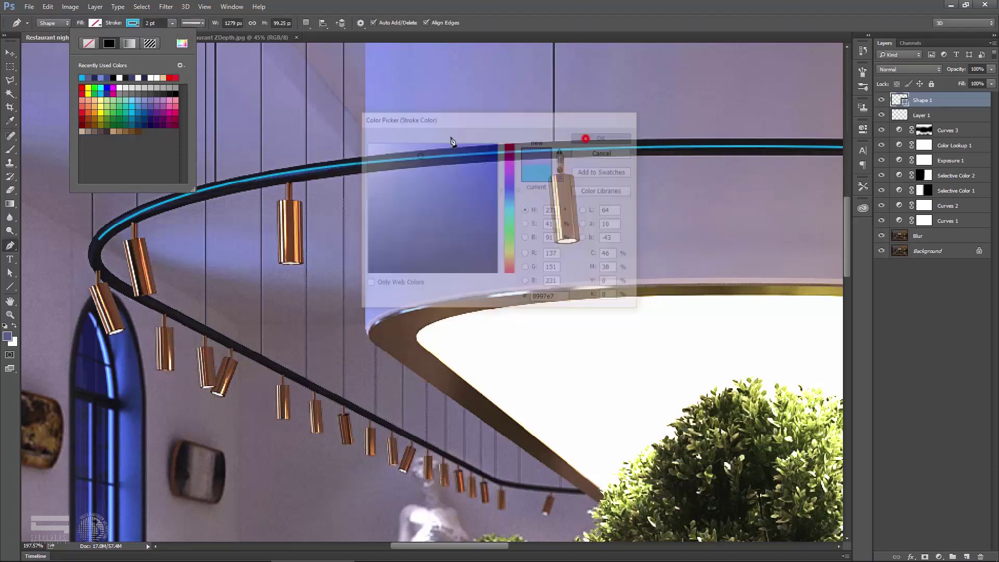
click(137, 26)
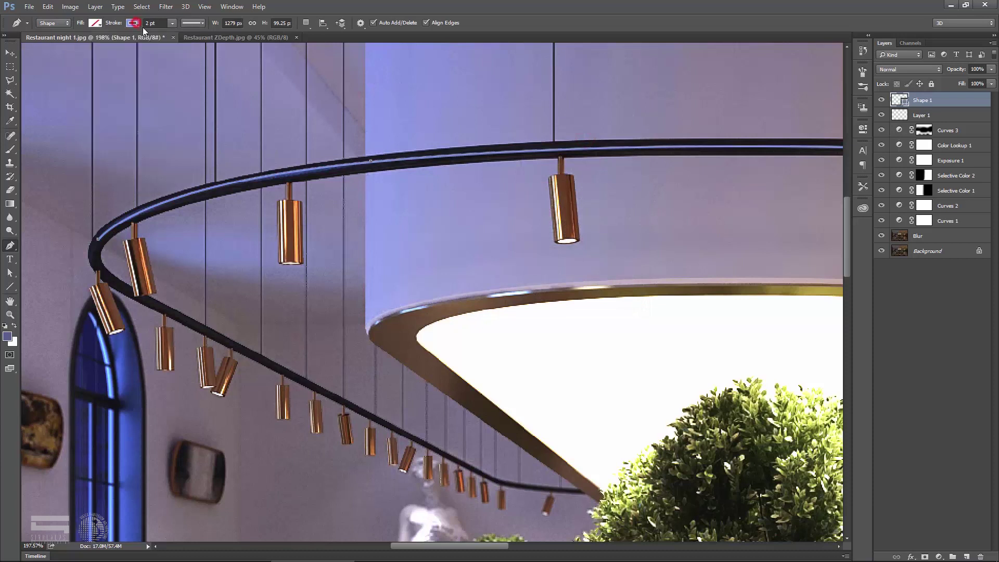
click(179, 43)
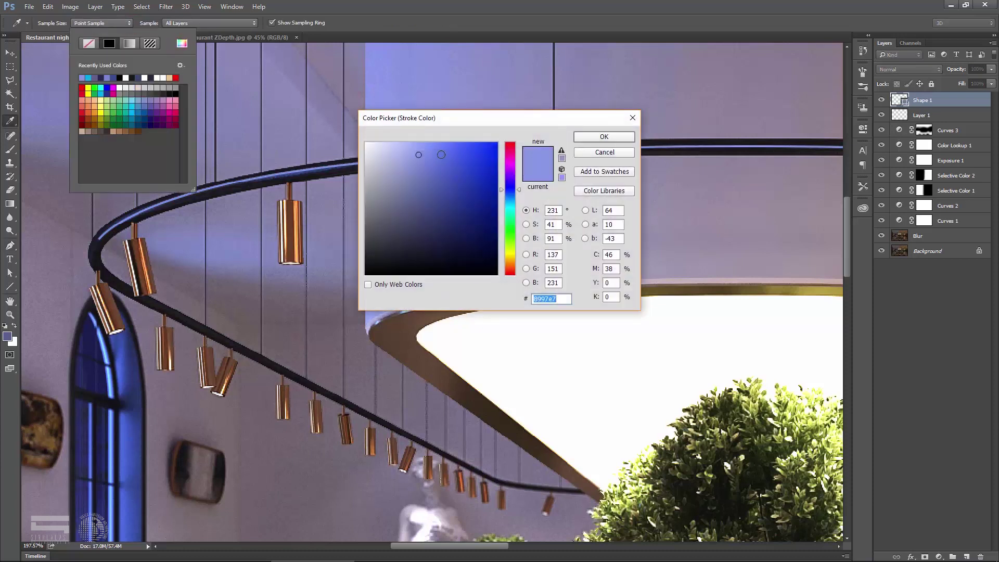
click(417, 184)
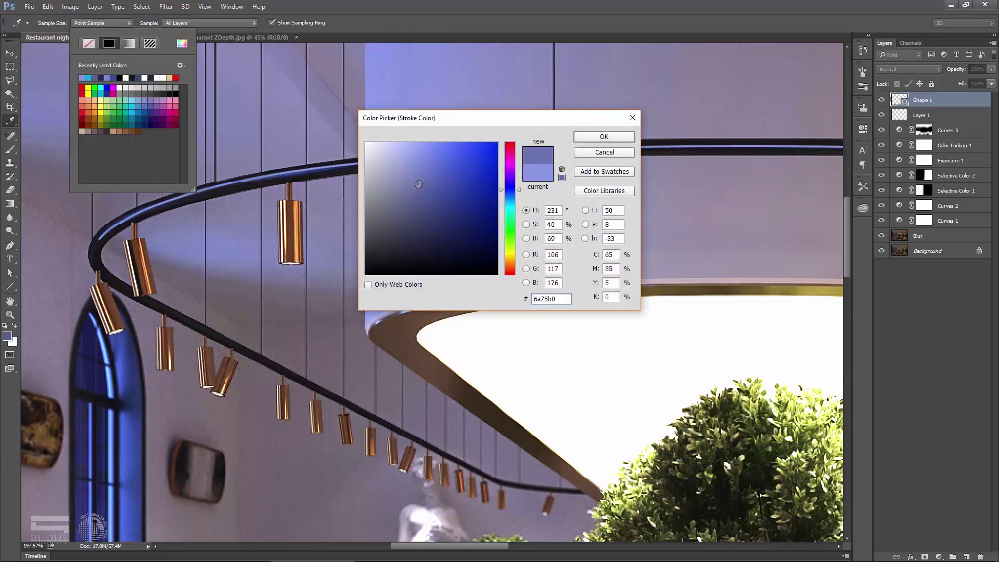
click(402, 161)
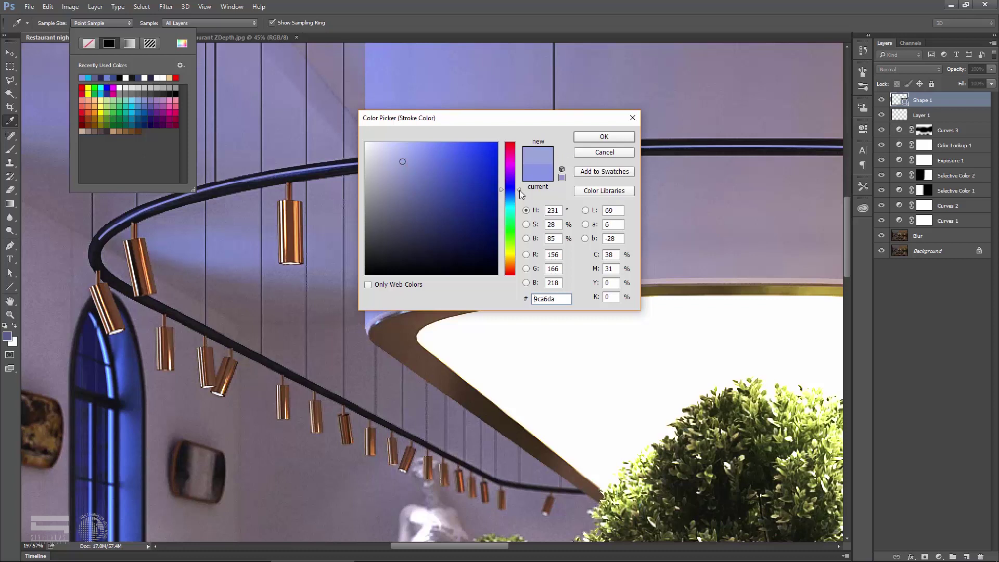
drag(519, 191, 518, 197)
click(588, 136)
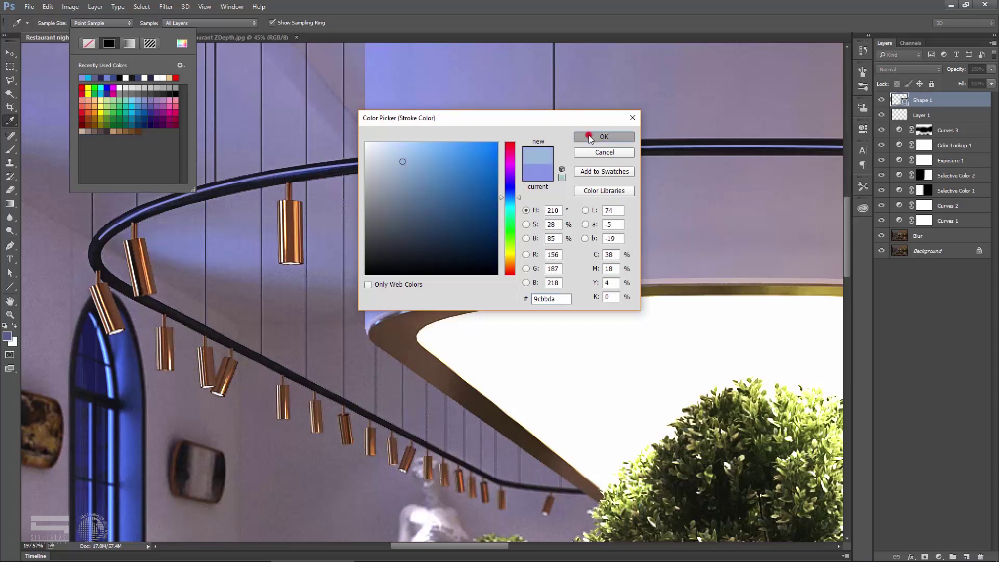
click(10, 53)
- Rasterize the Shape 1 layer
scroll(313, 208, down, 3)
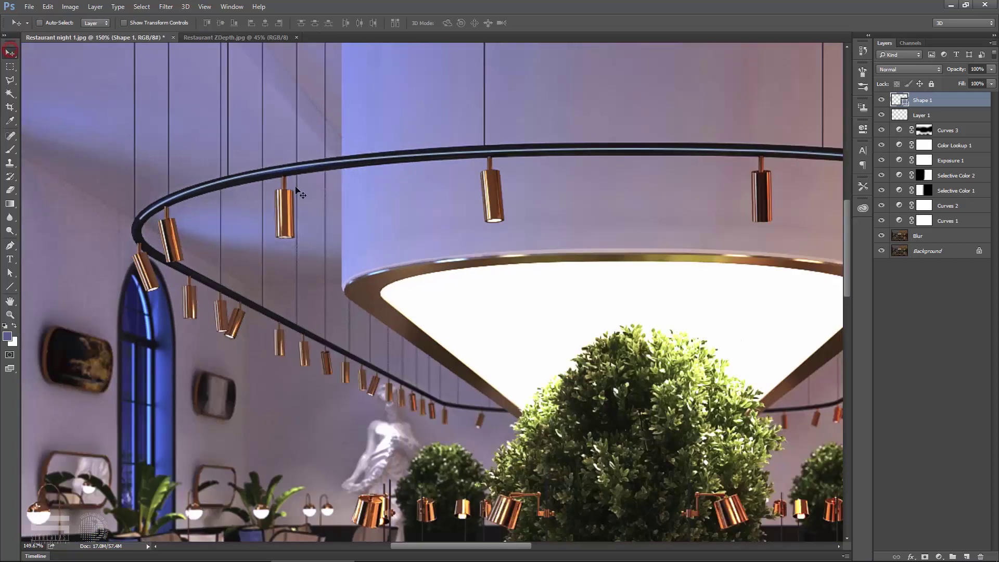
scroll(335, 205, up, 2)
scroll(222, 221, up, 1)
scroll(223, 221, up, 1)
scroll(213, 194, up, 2)
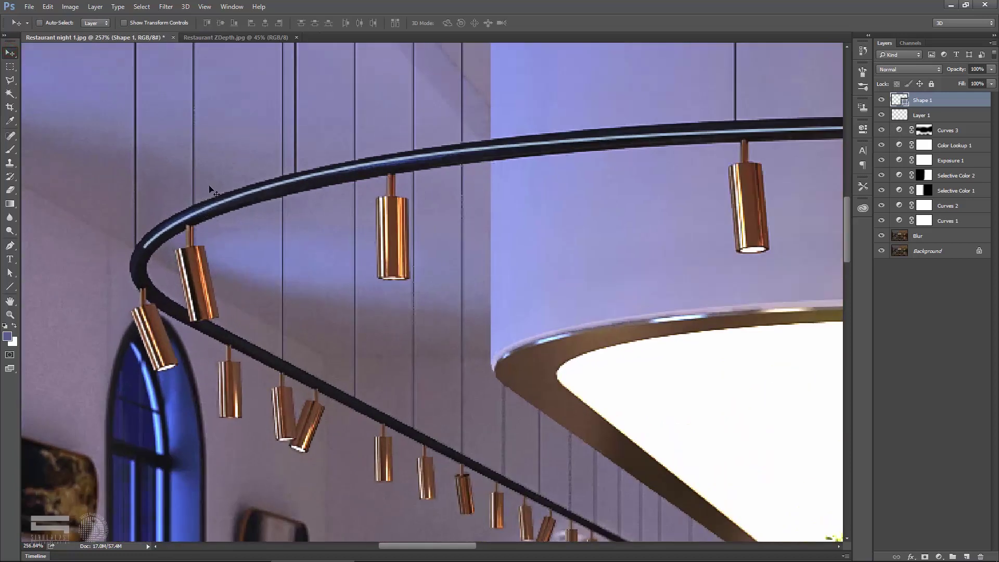
right_click(961, 98)
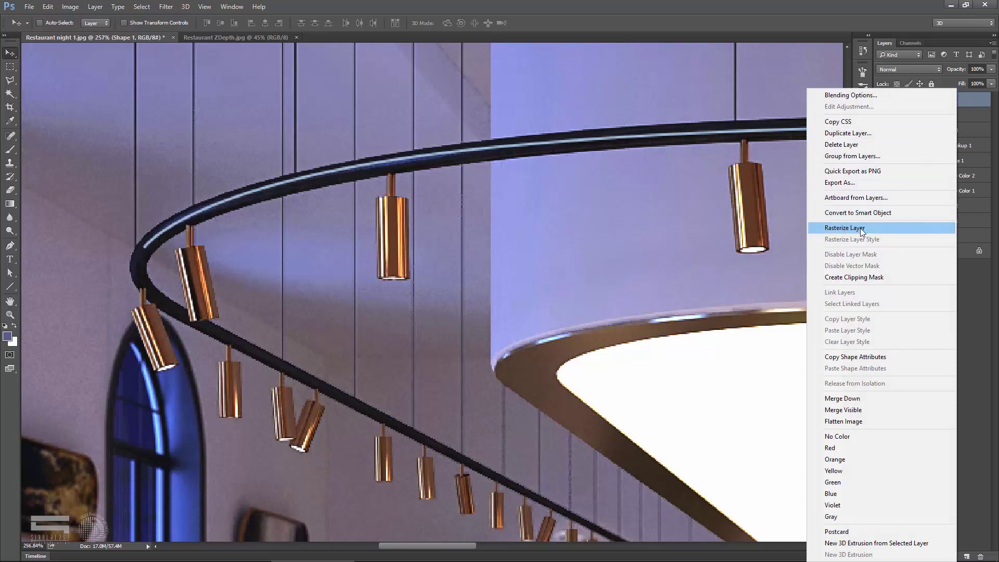
click(860, 228)
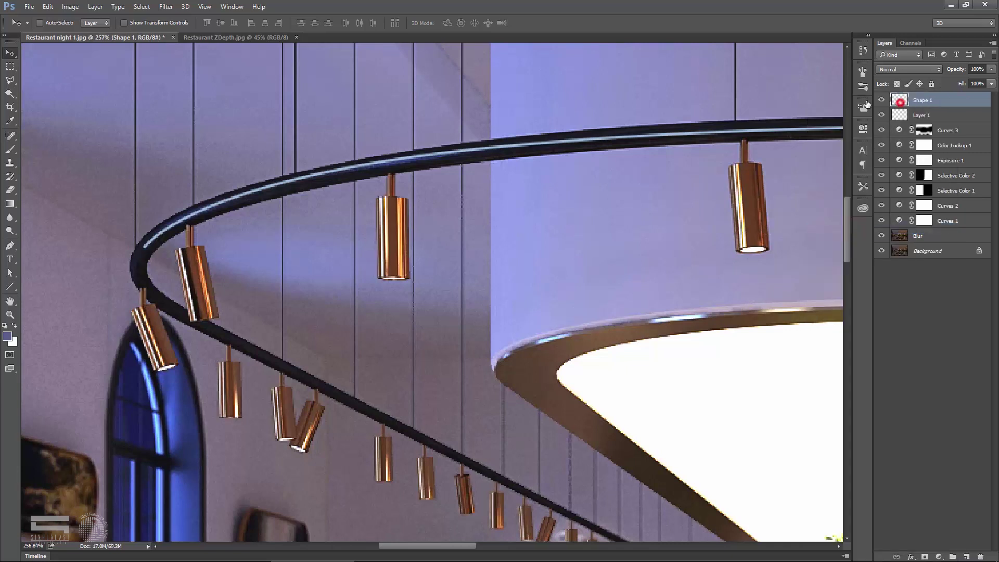
- Soften the rail highlight with a 0.9-pixel Gaussian Blur
click(169, 6)
mouse_move(171, 122)
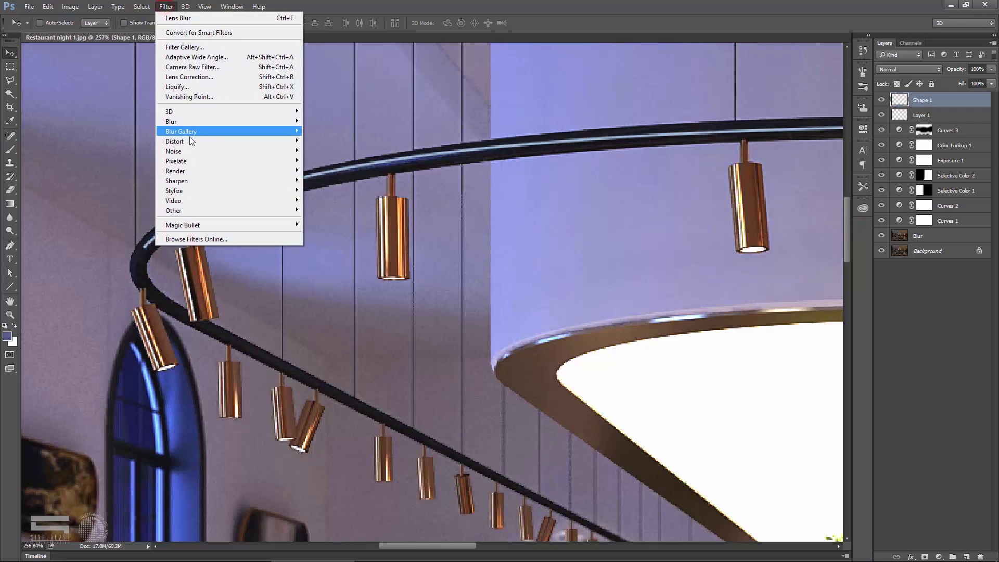
click(187, 122)
click(333, 161)
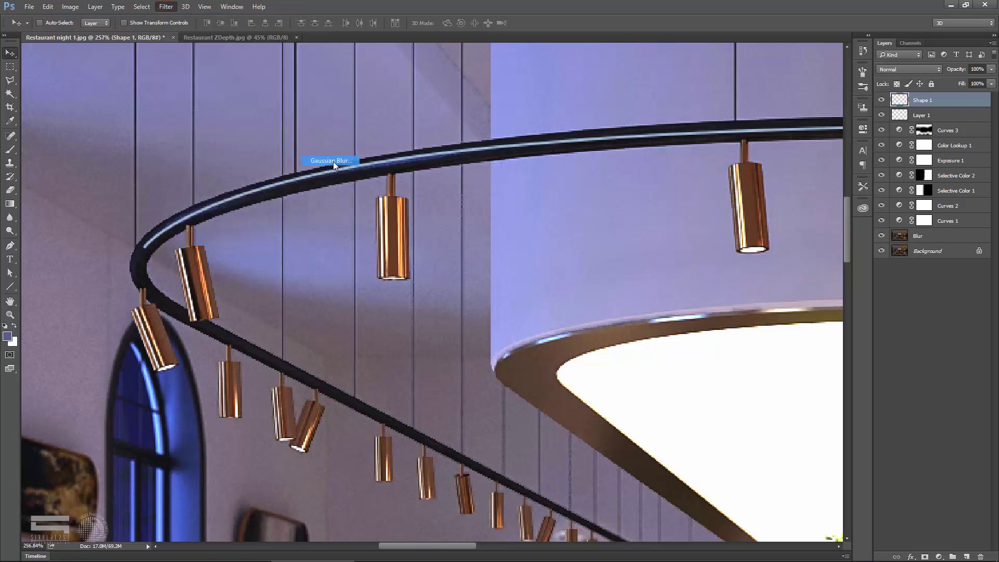
drag(755, 452, 754, 454)
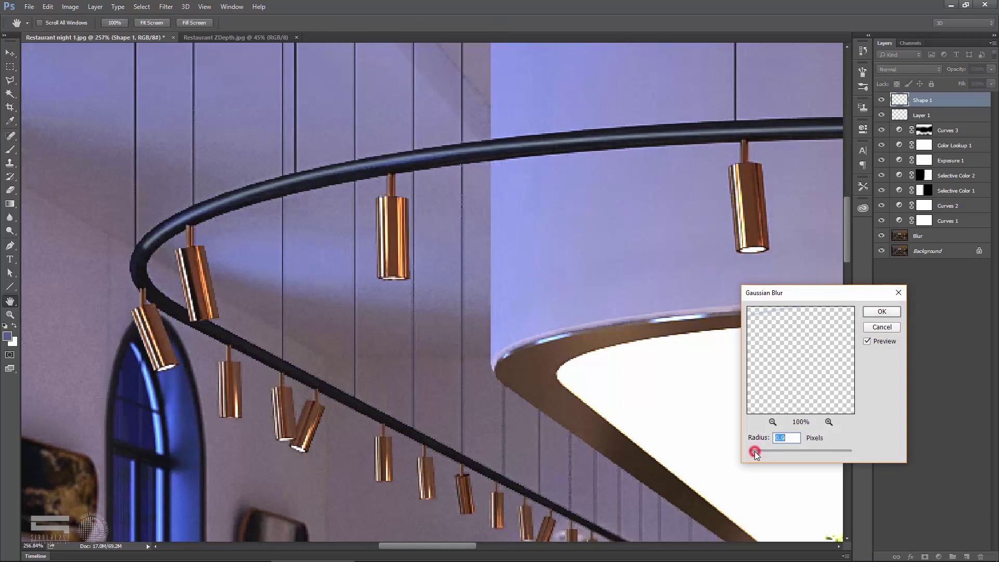
click(882, 312)
key(v)
scroll(153, 255, up, 3)
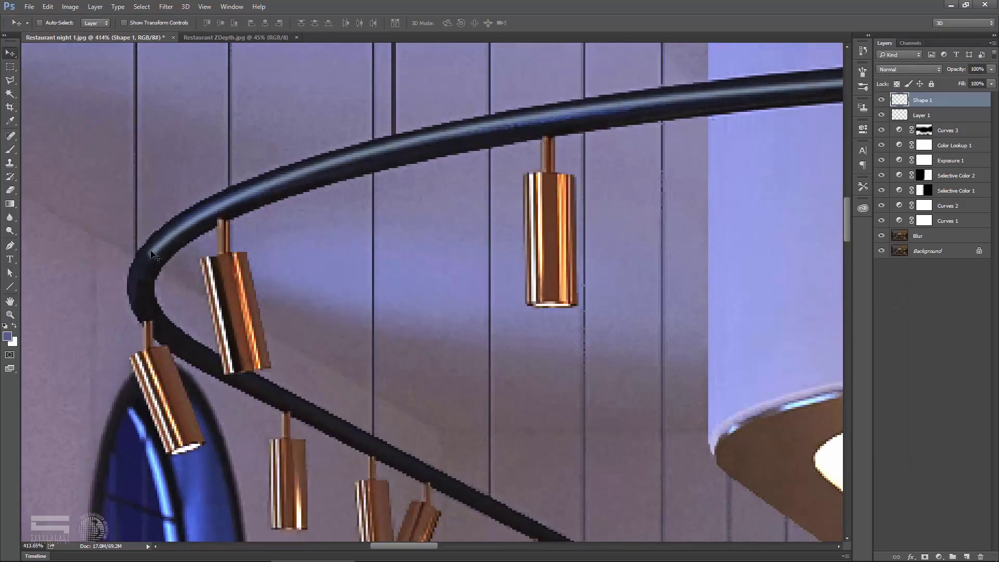
- Erase the rail highlight at the chandelier ring's bend
click(10, 190)
drag(138, 276, 140, 299)
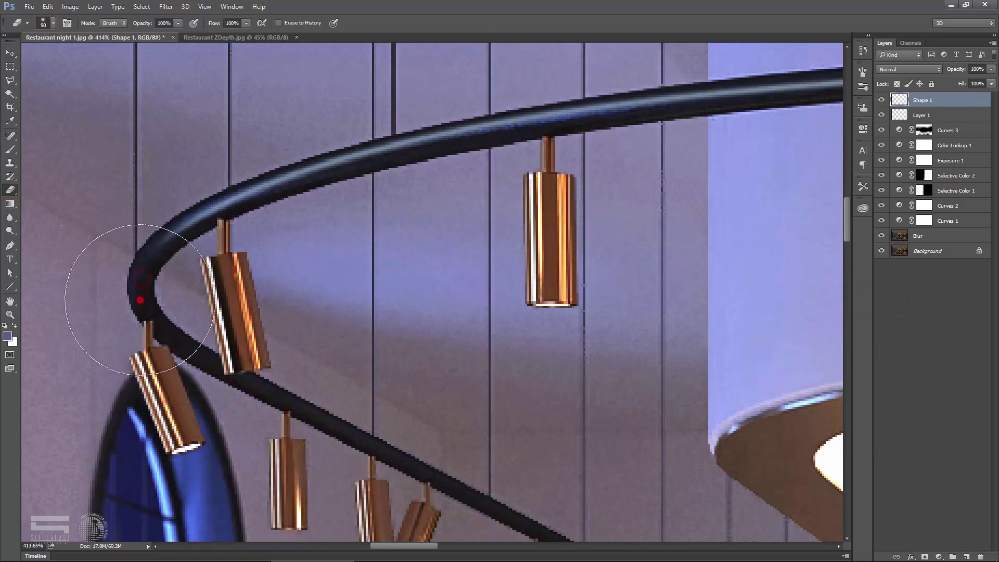
scroll(140, 300, down, 5)
drag(260, 312, 509, 260)
scroll(727, 310, up, 2)
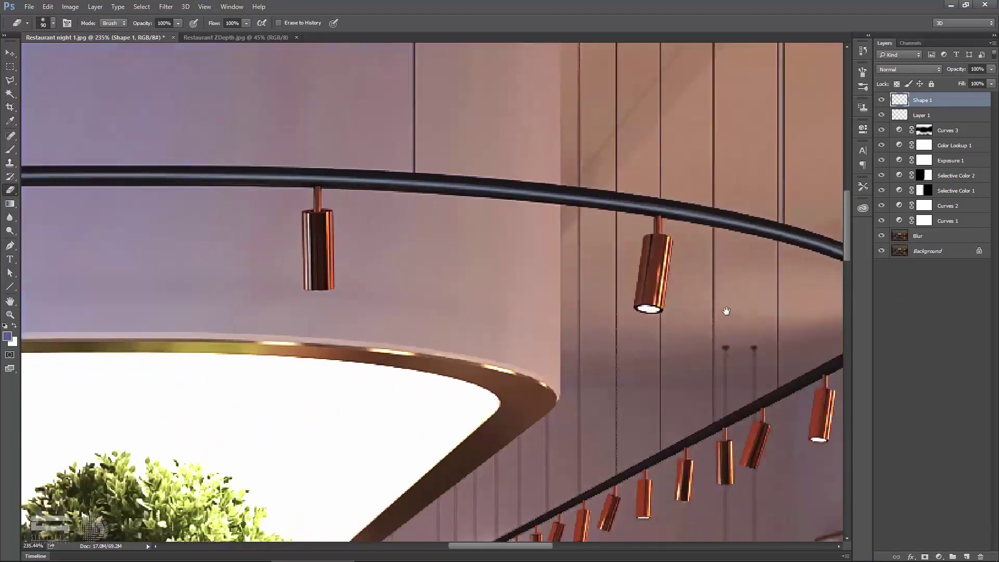
drag(726, 310, 486, 312)
scroll(487, 312, up, 1)
- Erase more of the rail highlight, enlarging the eraser to 400 px
click(563, 276)
key(bracketright)
key(bracketright)
key(bracketright)
scroll(503, 163, down, 3)
scroll(504, 163, down, 3)
key(bracketright)
key(bracketright)
scroll(229, 281, down, 2)
scroll(229, 281, down, 1)
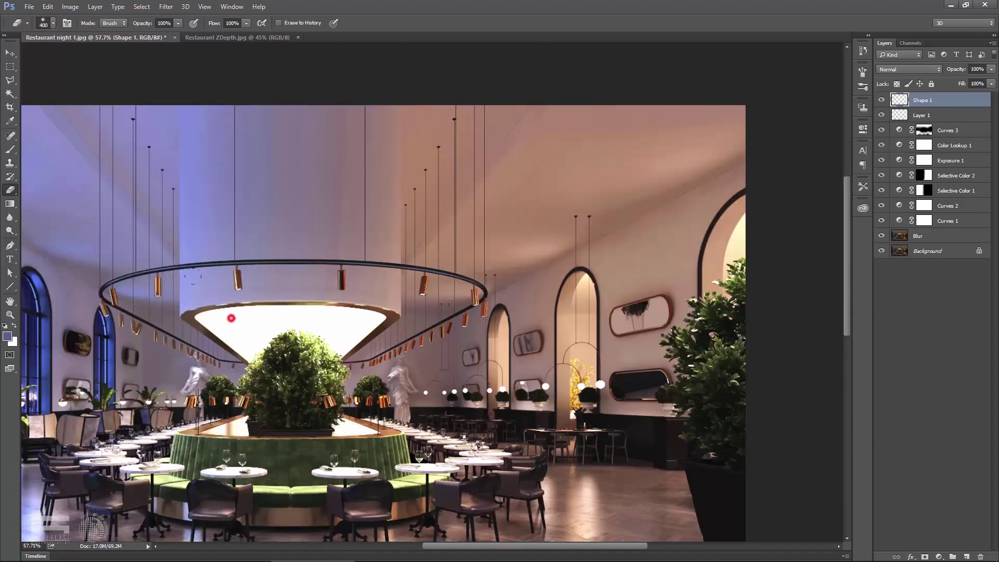
scroll(231, 318, up, 2)
scroll(270, 281, left, 2)
scroll(307, 245, up, 2)
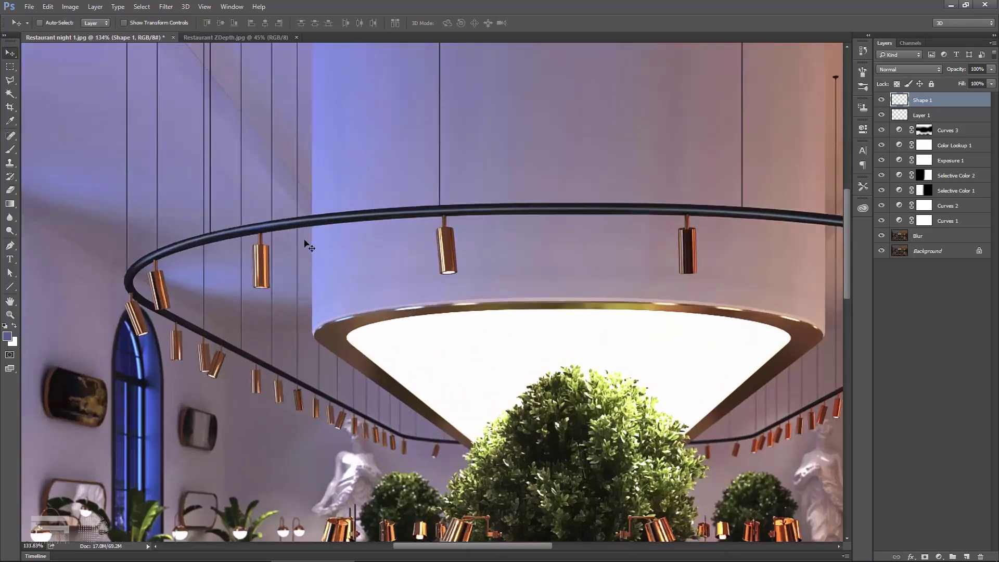
scroll(307, 245, up, 1)
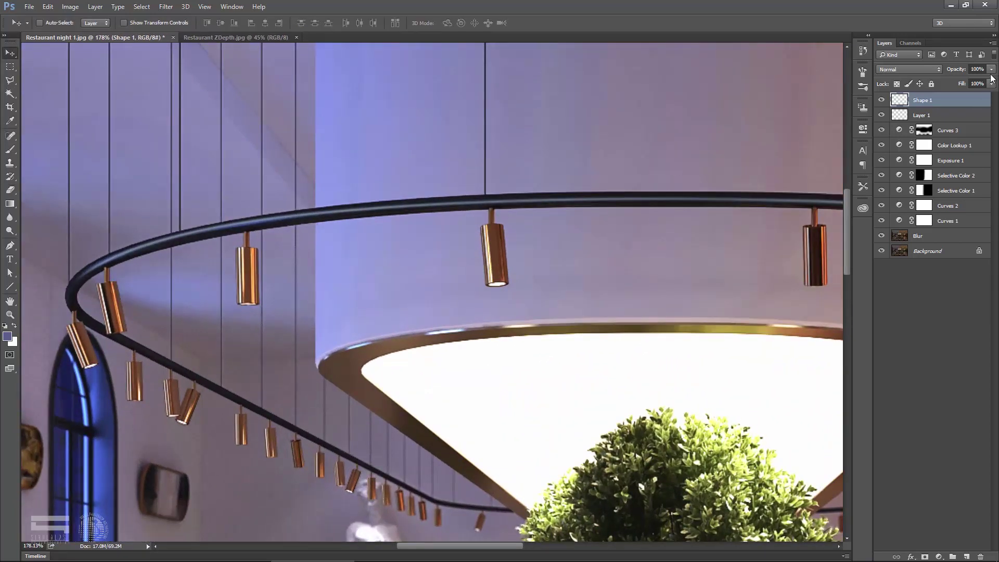
- Toggle Shape 1 off and on to compare the ring highlight
click(881, 100)
click(882, 100)
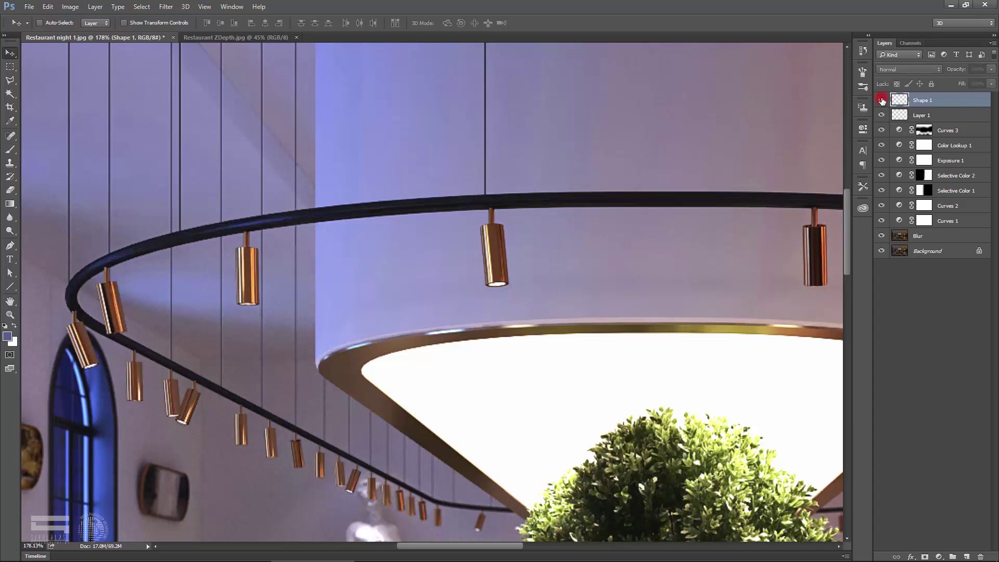
scroll(445, 238, down, 1)
scroll(443, 236, down, 4)
scroll(431, 233, down, 1)
scroll(489, 276, up, 1)
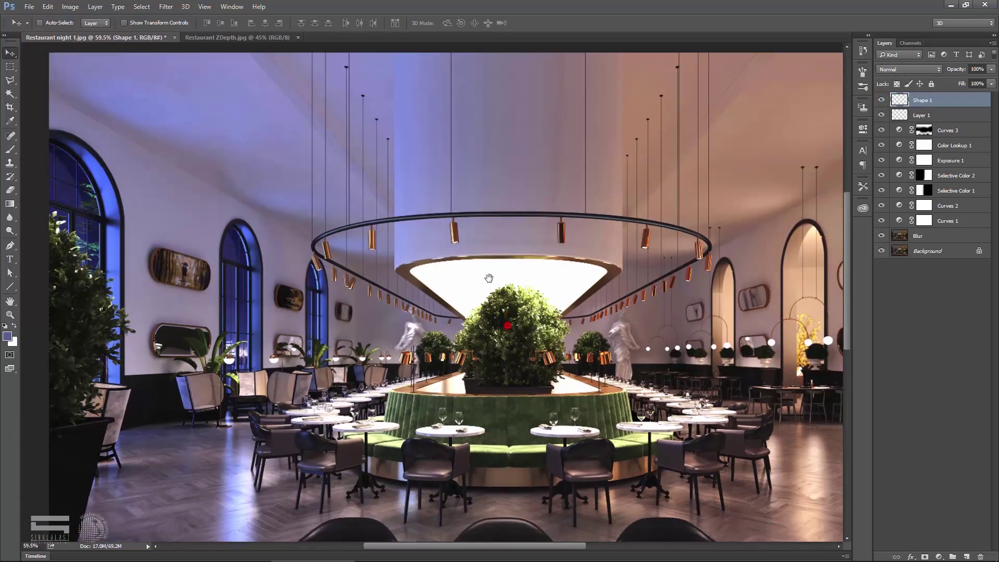
scroll(500, 287, up, 1)
scroll(500, 288, down, 1)
scroll(509, 288, up, 1)
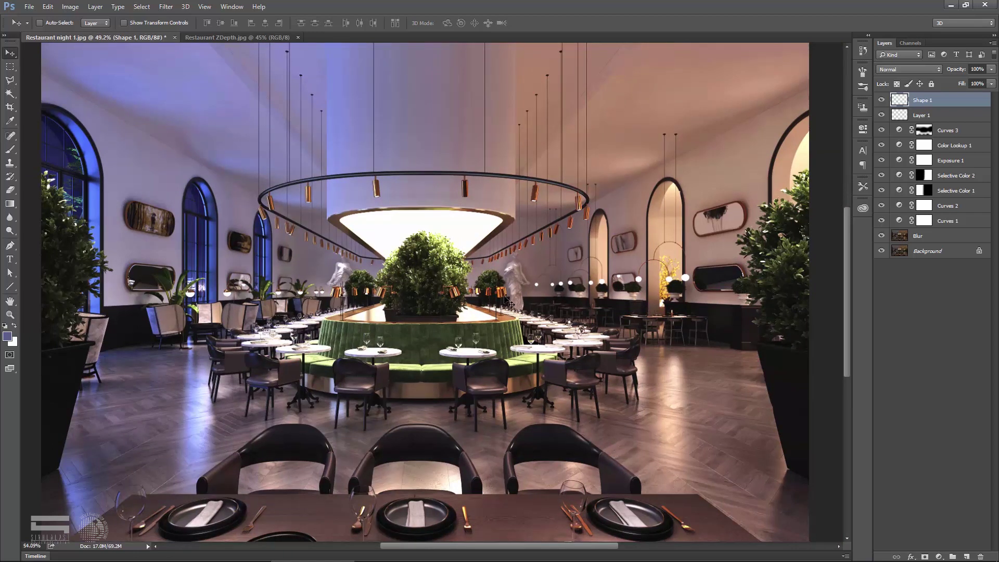
scroll(509, 302, up, 1)
scroll(711, 216, up, 1)
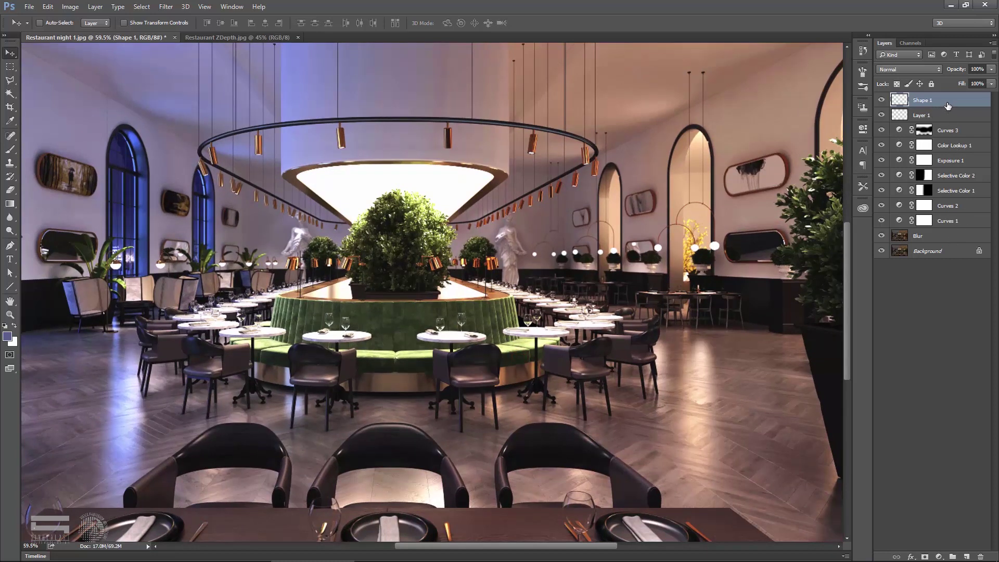
- Stamp all visible layers into a new Layer 2 and open its Layer Style options
key(ctrl+shift+alt+e)
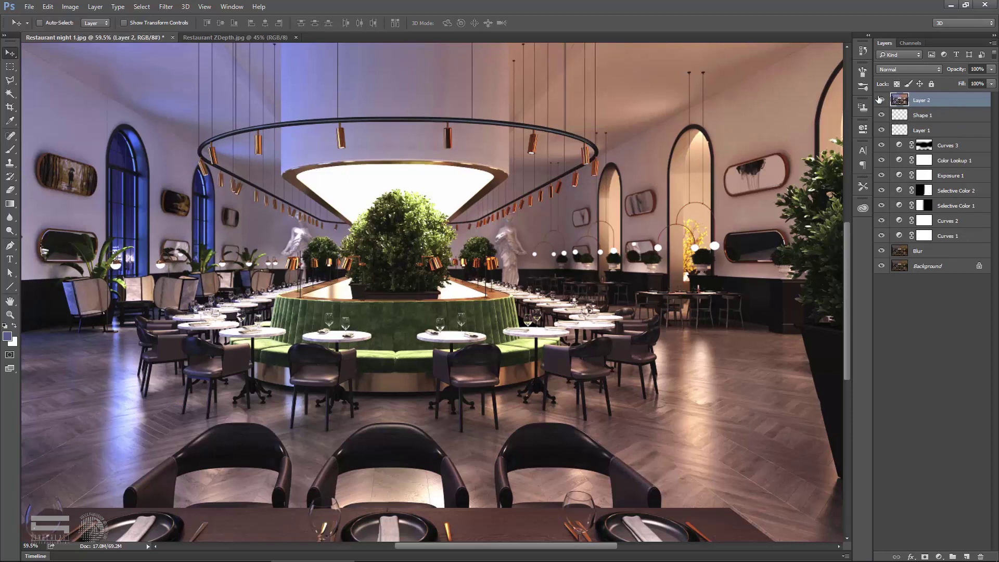
drag(486, 167, 497, 250)
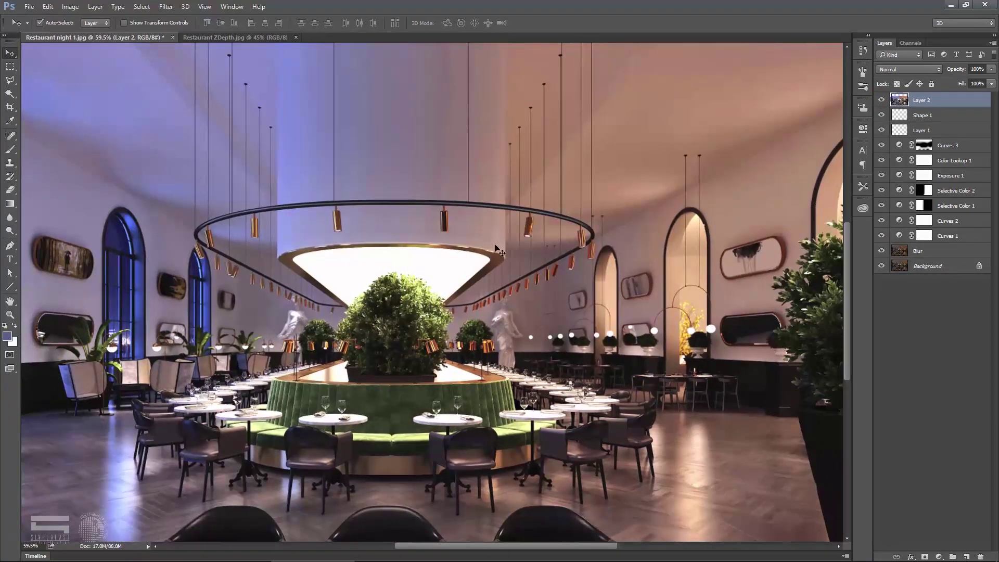
key(ctrl+z)
scroll(494, 244, up, 2)
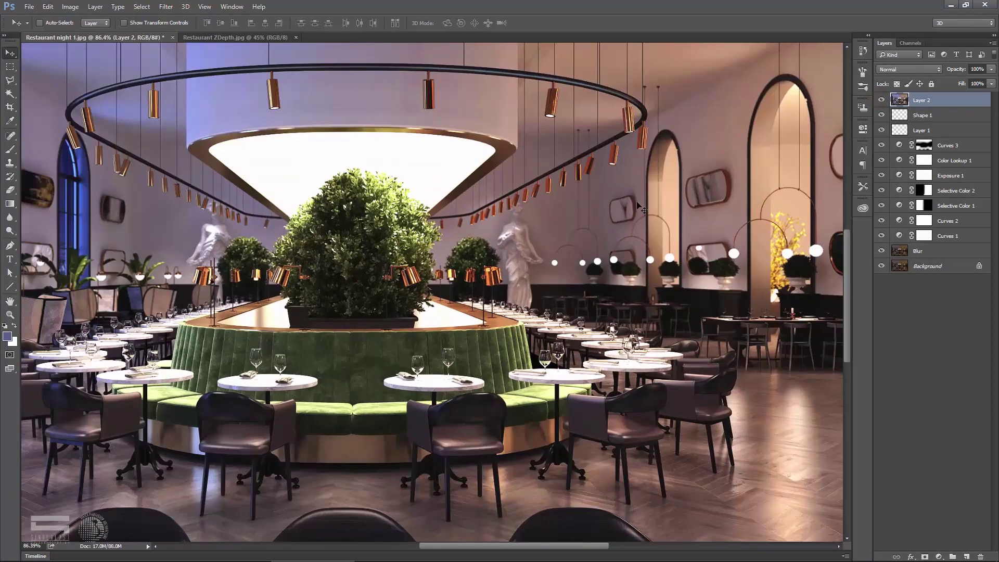
double_click(962, 103)
- Exclude the red channel from Layer 2's blending and offset the layer for red/cyan fringing
click(743, 186)
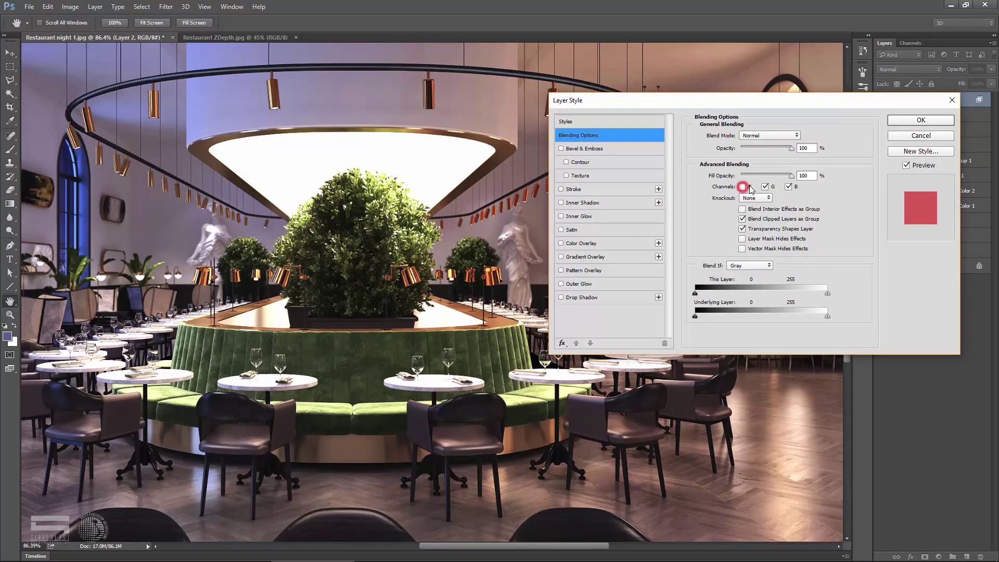
click(920, 120)
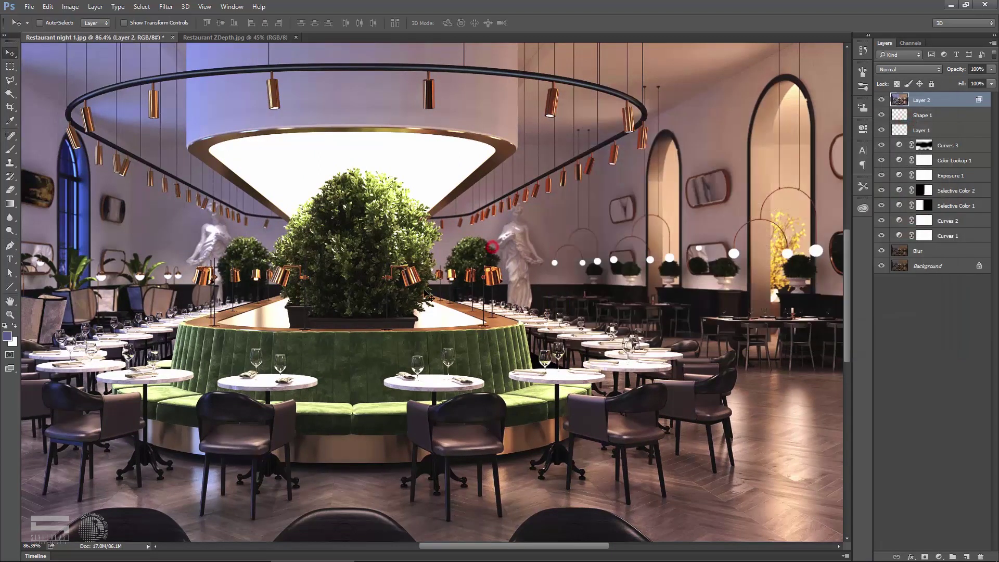
scroll(421, 274, up, 2)
scroll(420, 274, up, 2)
scroll(420, 274, down, 1)
scroll(422, 275, down, 1)
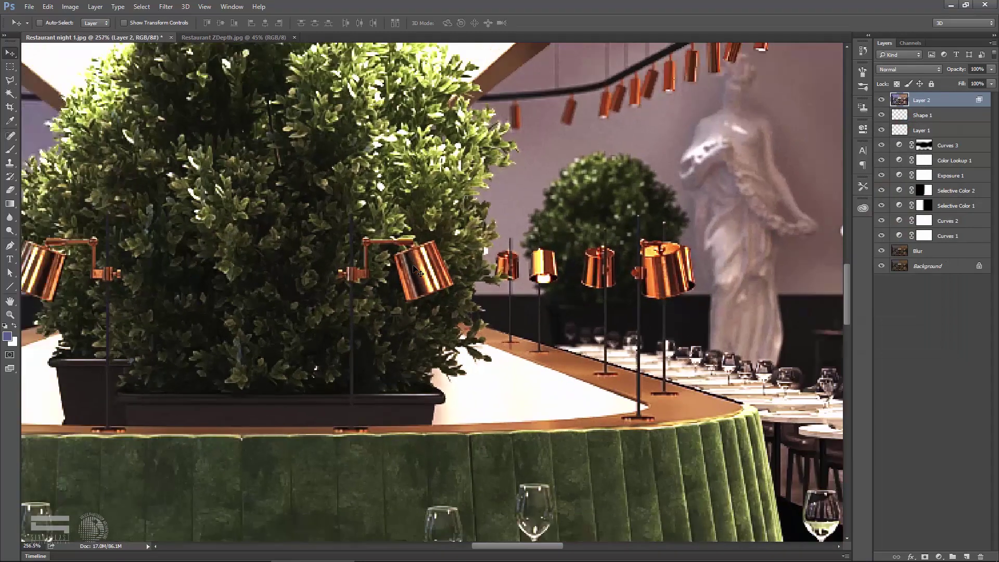
scroll(427, 277, down, 2)
scroll(435, 279, down, 1)
scroll(434, 279, down, 1)
scroll(434, 279, down, 1)
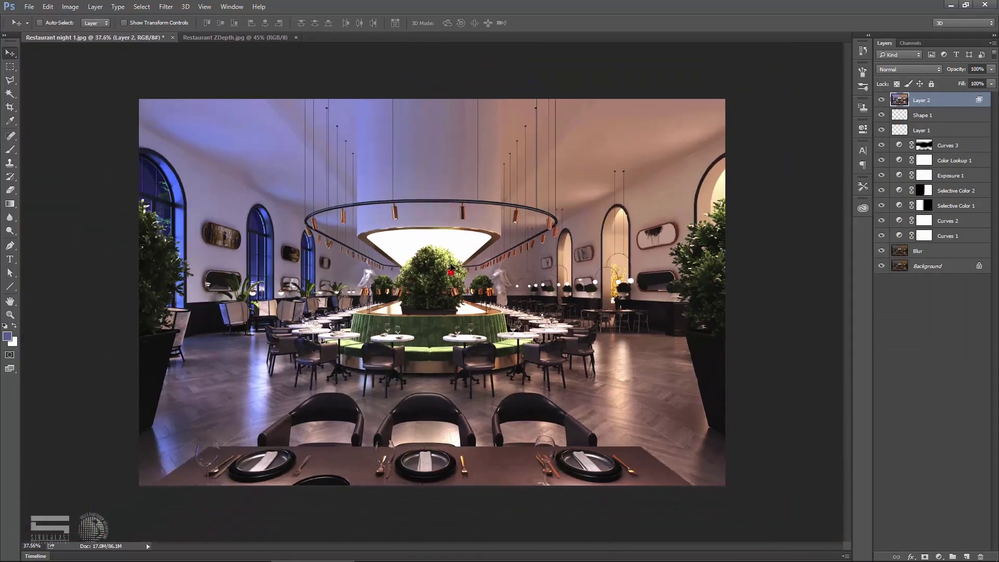
drag(447, 281, 472, 286)
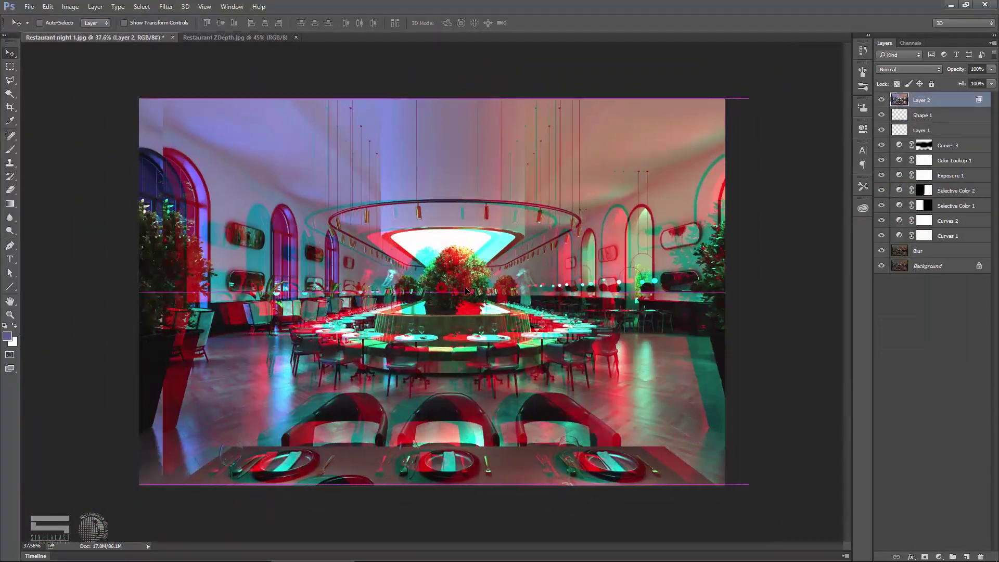
- Lower Layer 2's opacity to 27%, toggling its visibility to compare the fringe
scroll(463, 302, up, 2)
scroll(455, 299, up, 3)
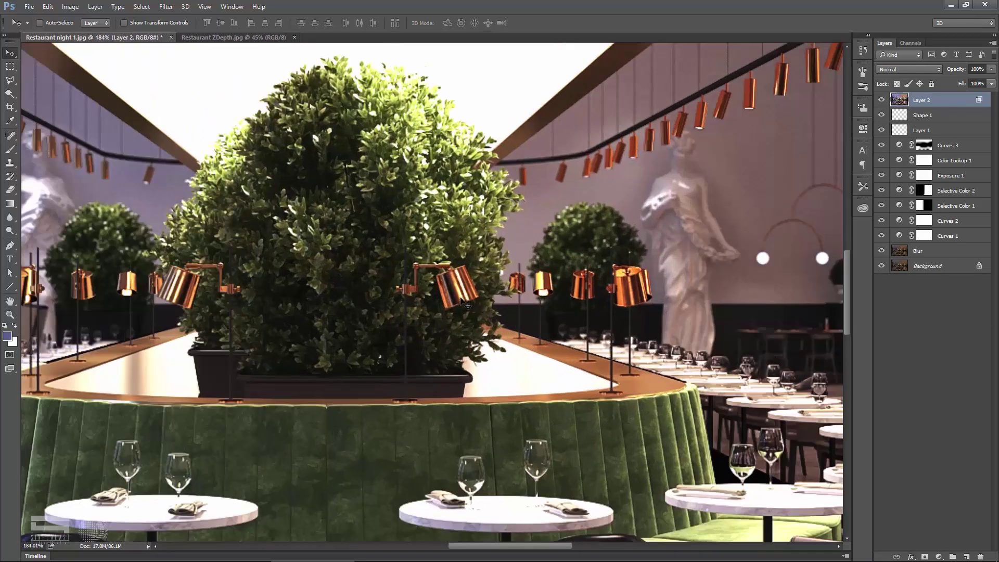
scroll(443, 296, up, 3)
scroll(433, 293, up, 1)
scroll(434, 292, up, 3)
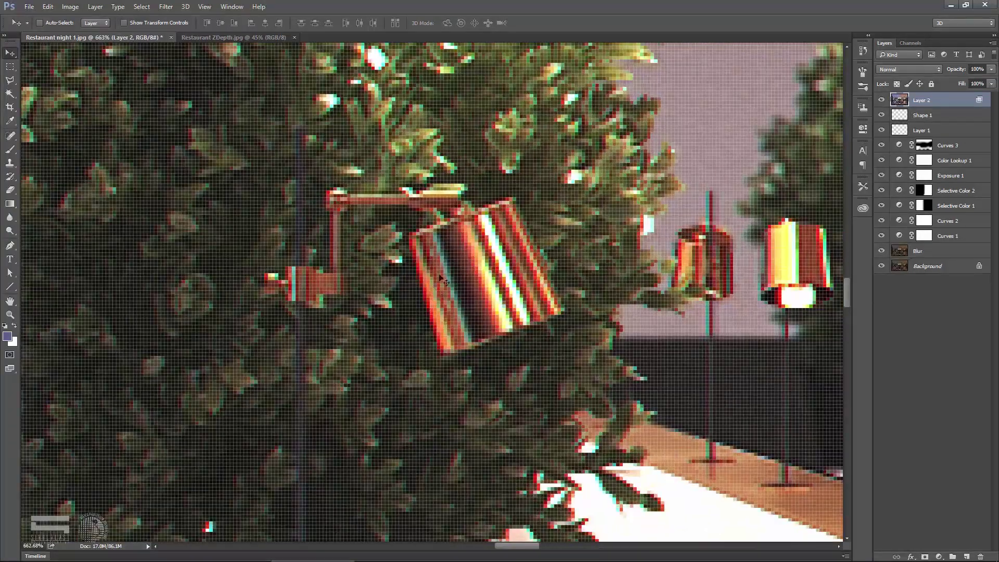
scroll(433, 292, up, 2)
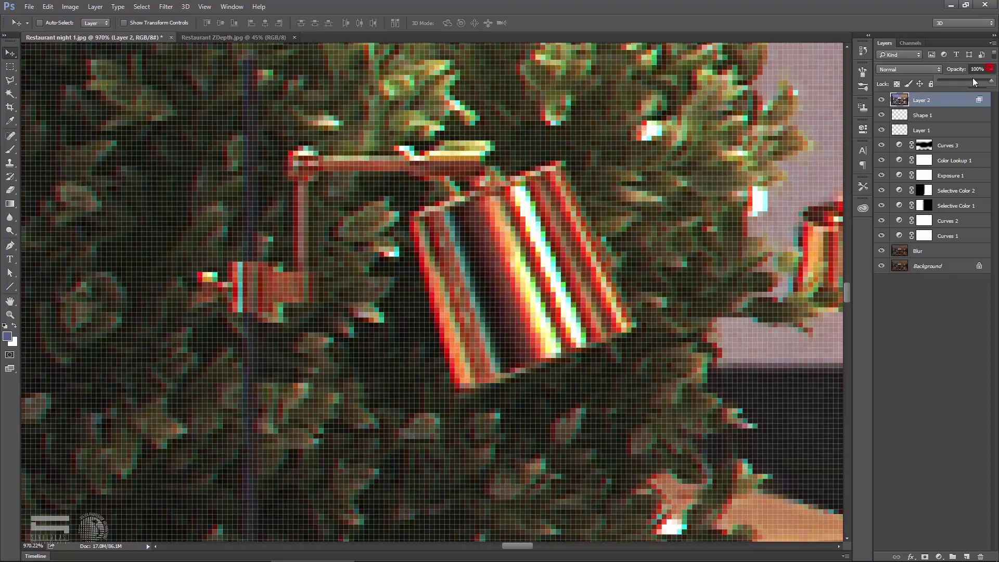
drag(973, 82, 945, 82)
click(882, 100)
click(990, 69)
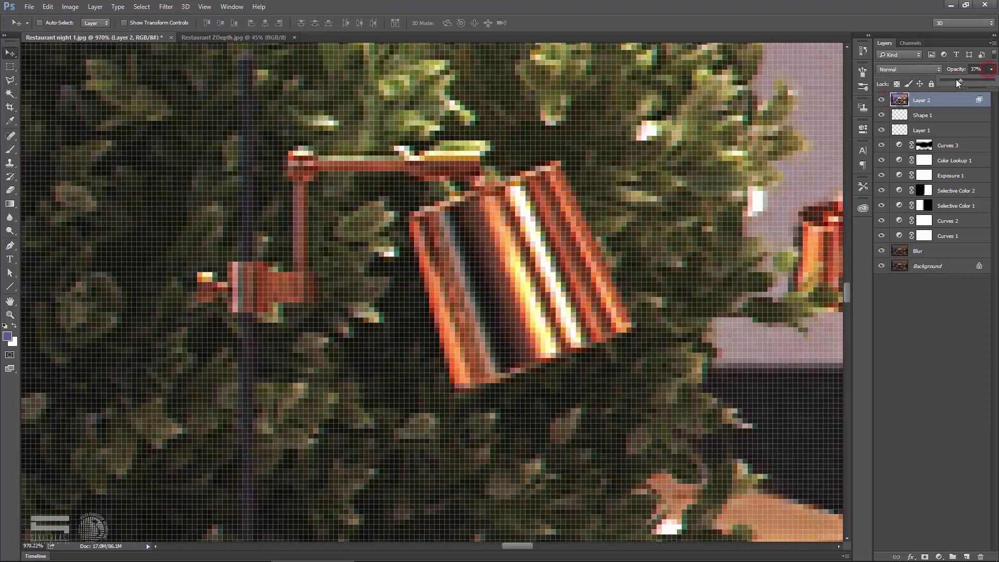
drag(956, 79, 951, 79)
scroll(368, 284, down, 10)
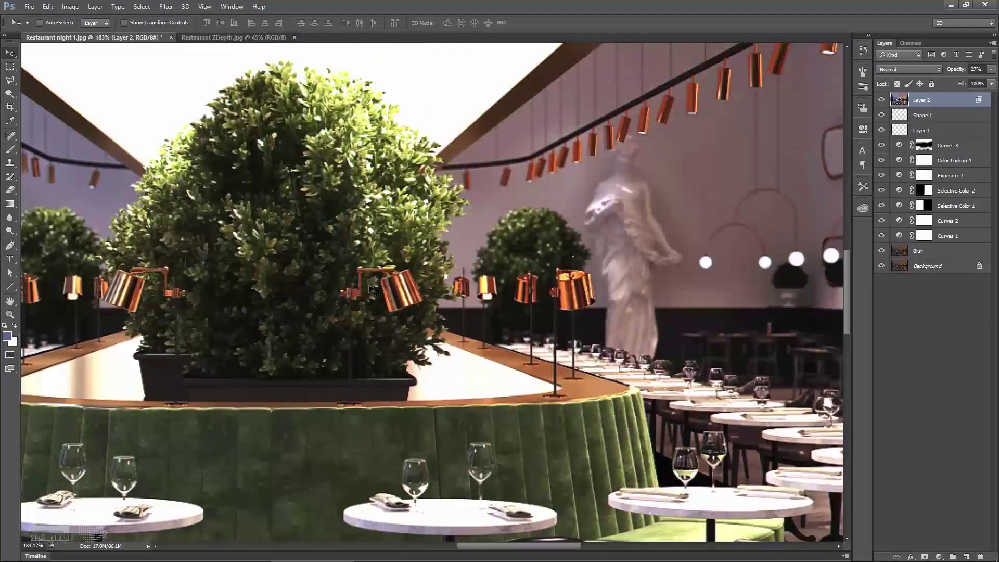
scroll(368, 284, down, 3)
scroll(427, 301, down, 2)
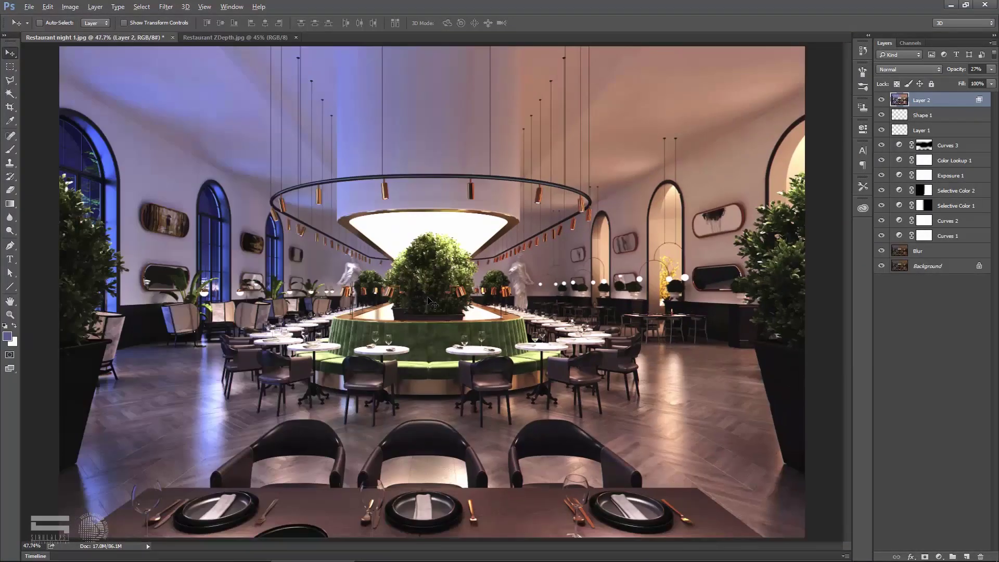
- Stamp all visible layers into a new Layer 3 and set the background colour to white
key(ctrl+shift+alt+e)
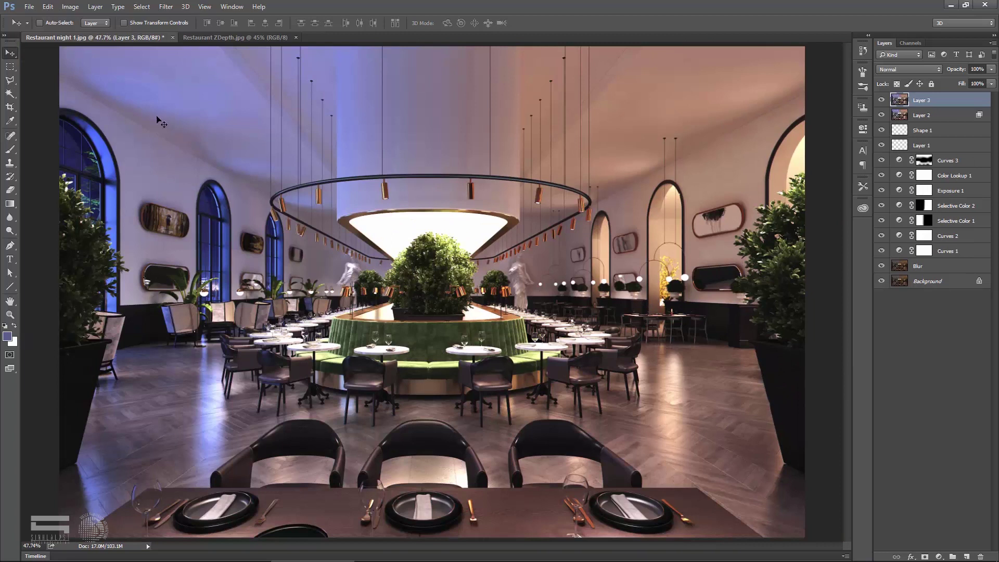
click(167, 7)
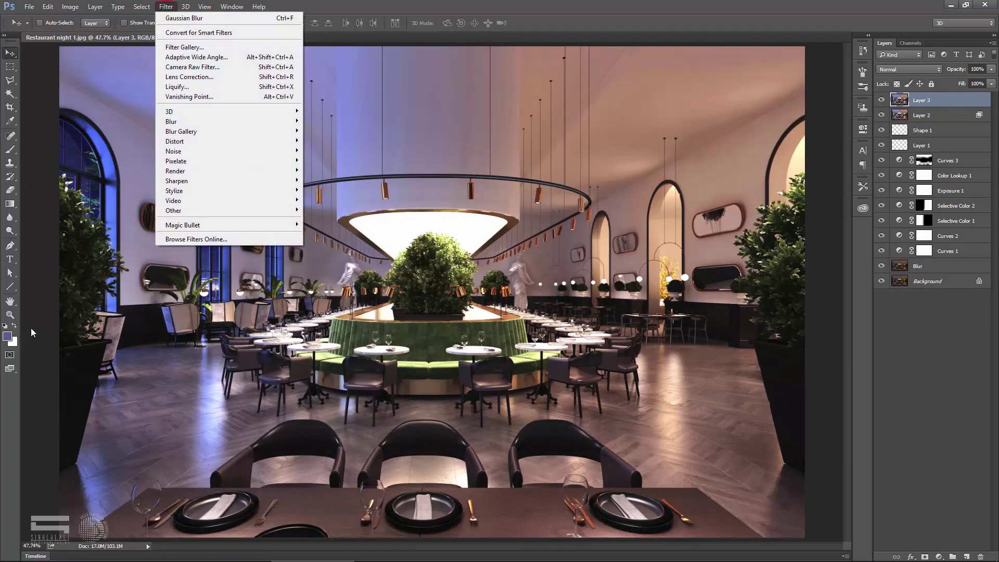
click(15, 342)
click(448, 173)
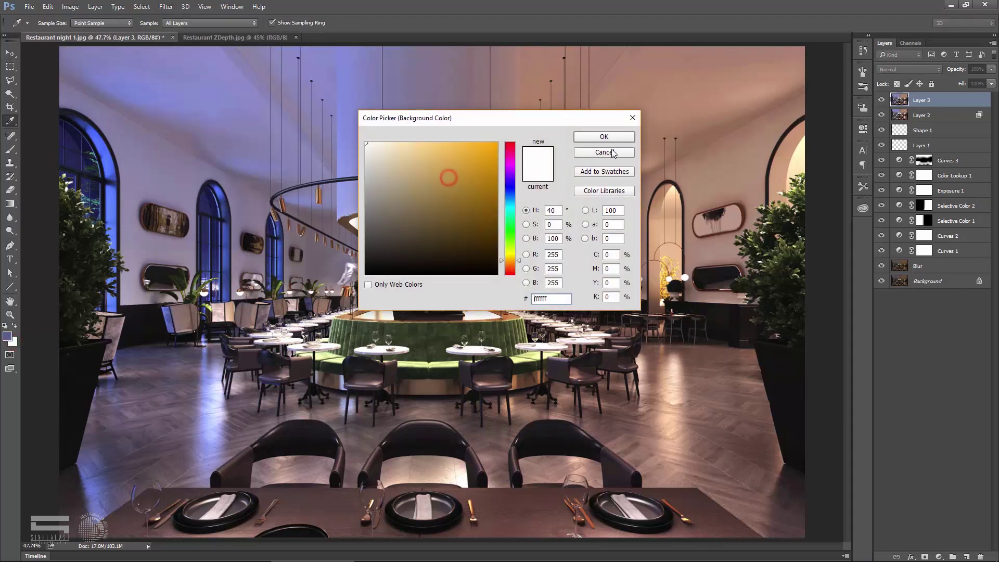
click(611, 134)
- Open Diffuse Glow in the Filter Gallery and lower Glow Amount to about 1
click(185, 6)
mouse_move(166, 6)
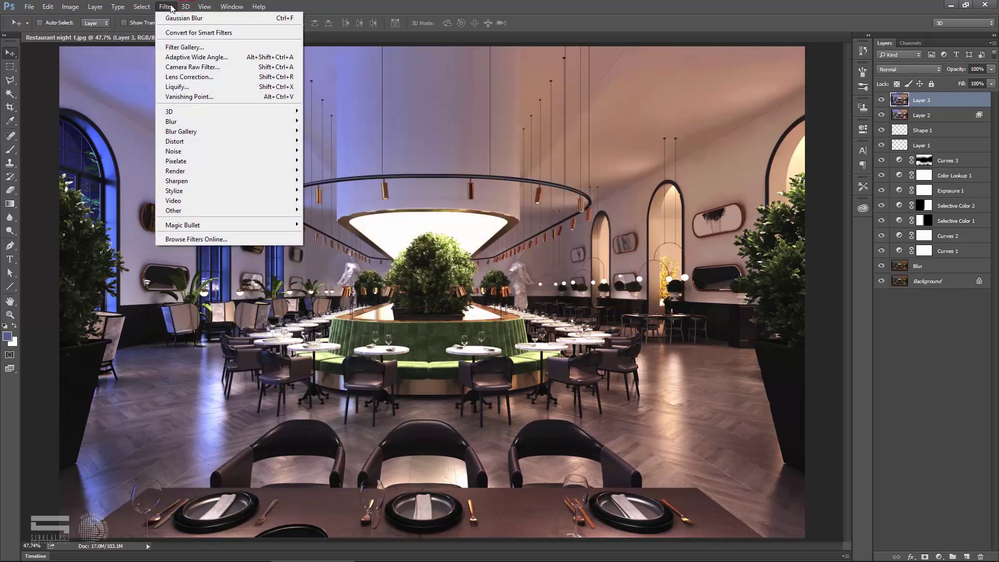
click(180, 47)
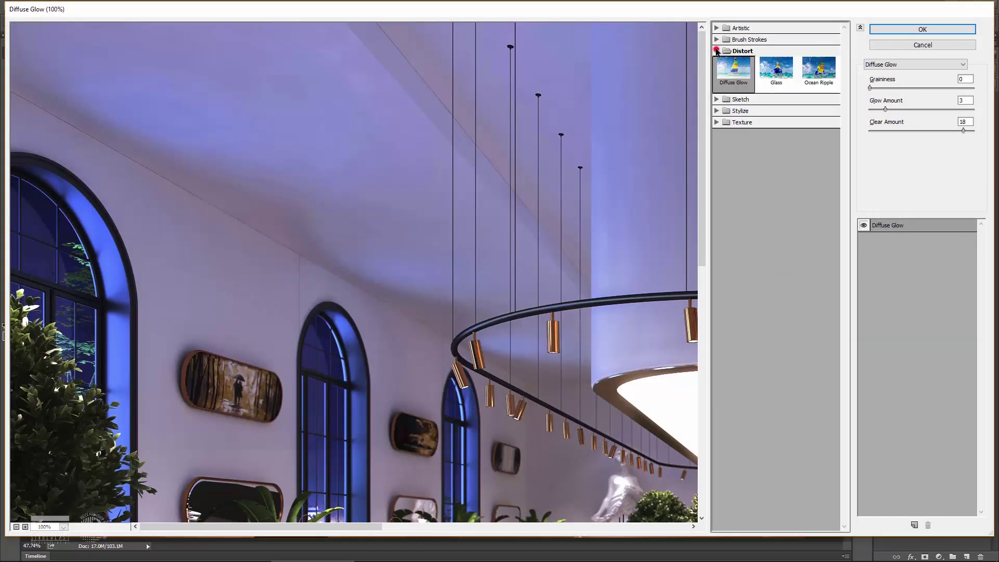
drag(468, 287, 508, 354)
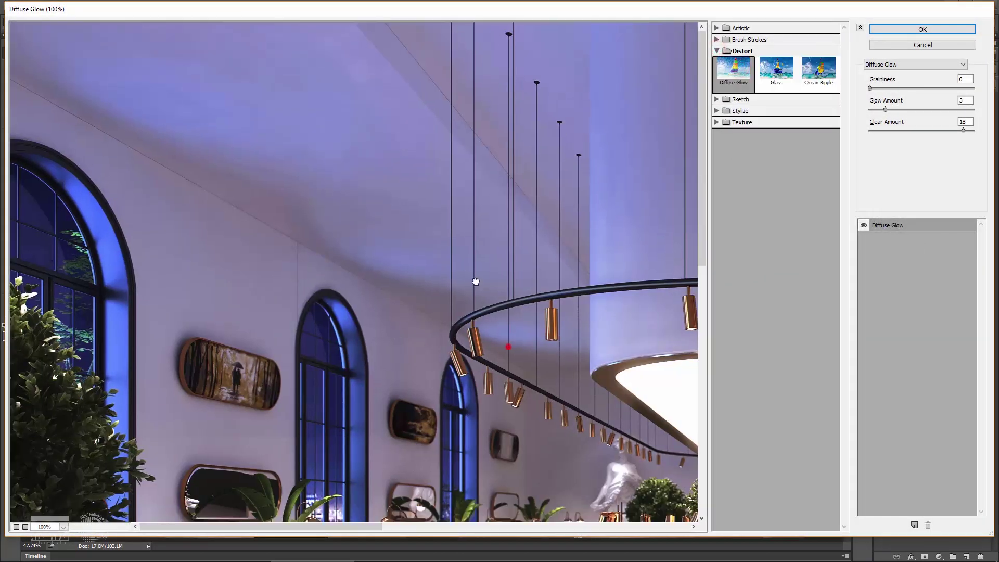
scroll(509, 354, up, 3)
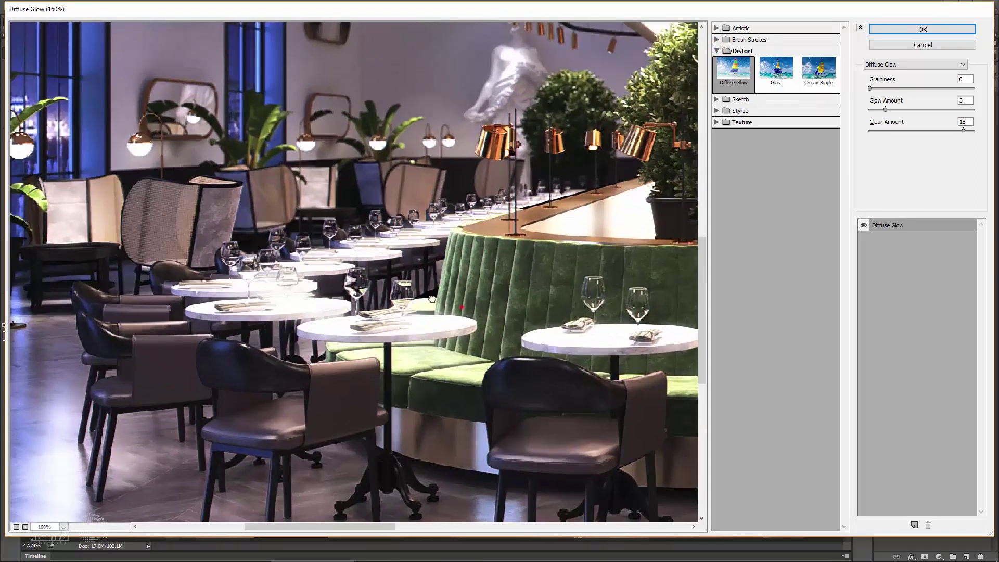
drag(432, 299, 374, 285)
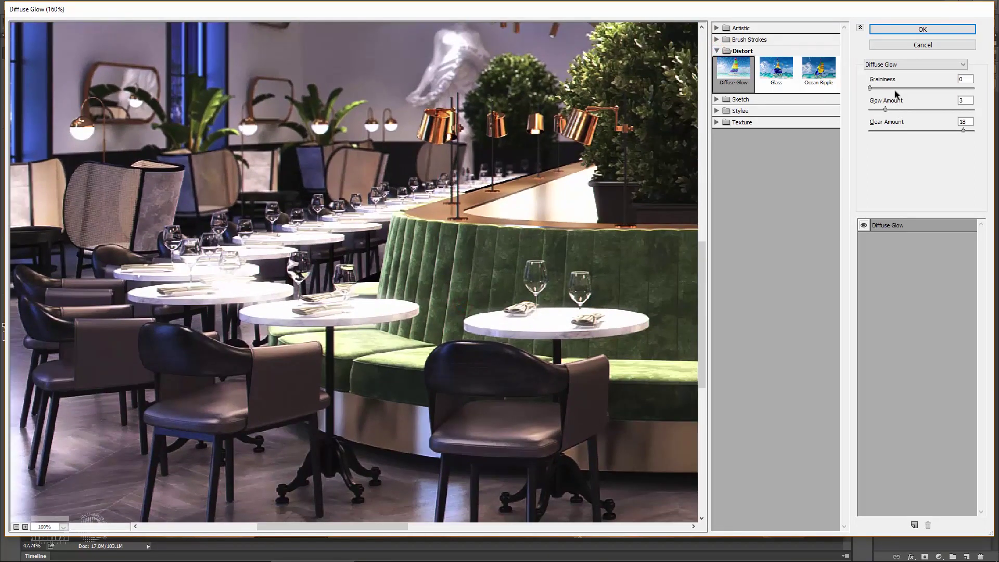
drag(885, 109, 942, 108)
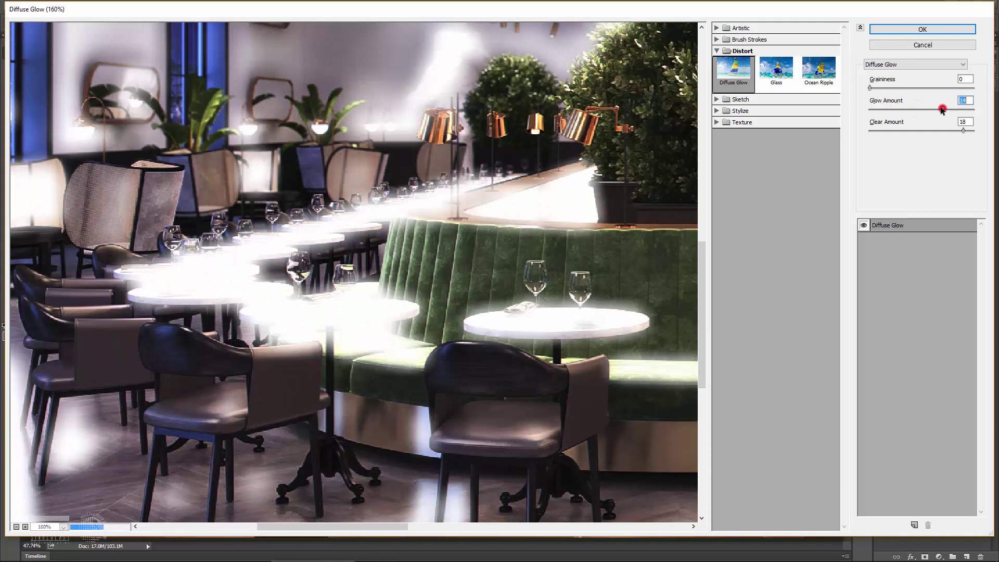
click(885, 108)
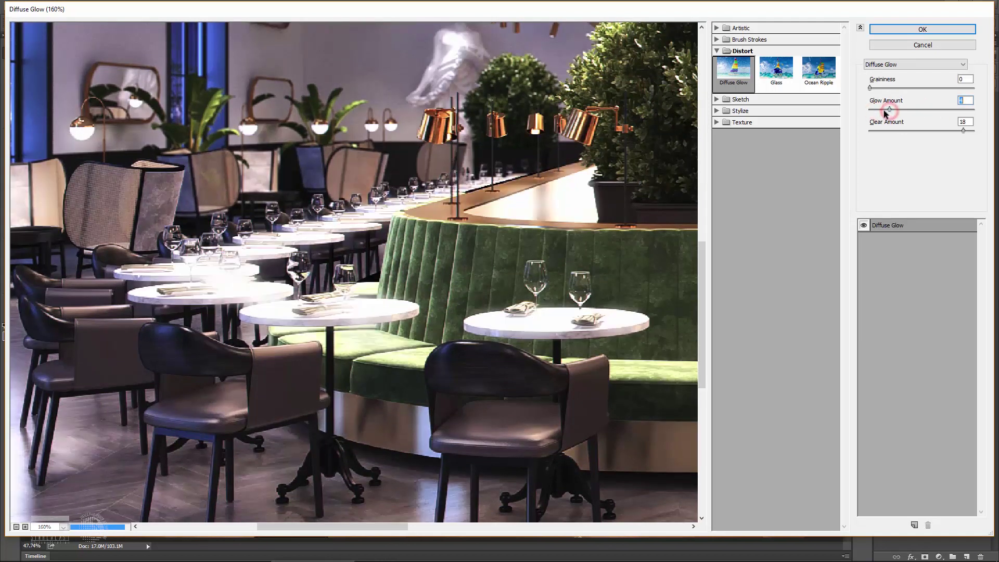
drag(878, 112, 876, 113)
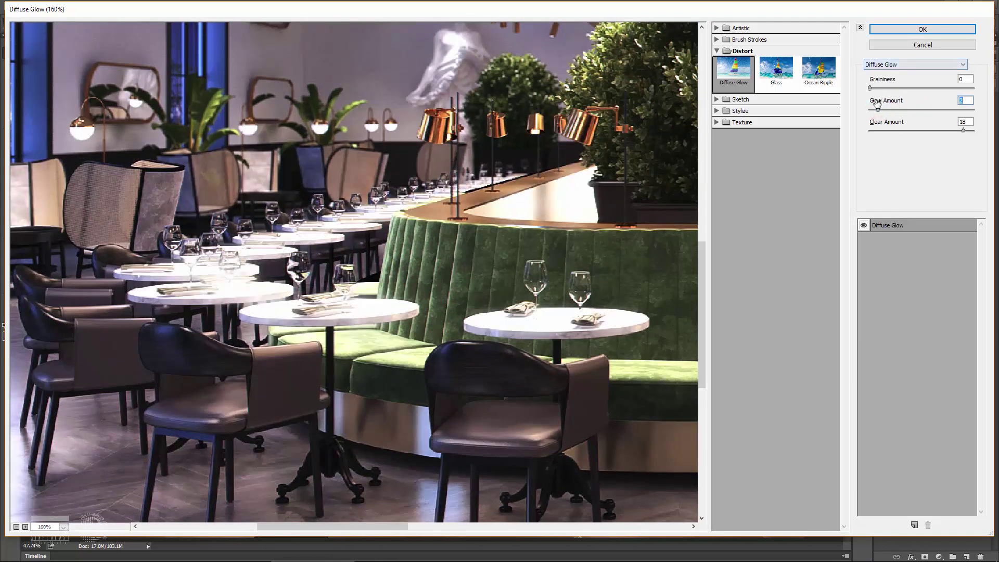
- Apply the Diffuse Glow and toggle Layer 3 to check its effect
click(924, 31)
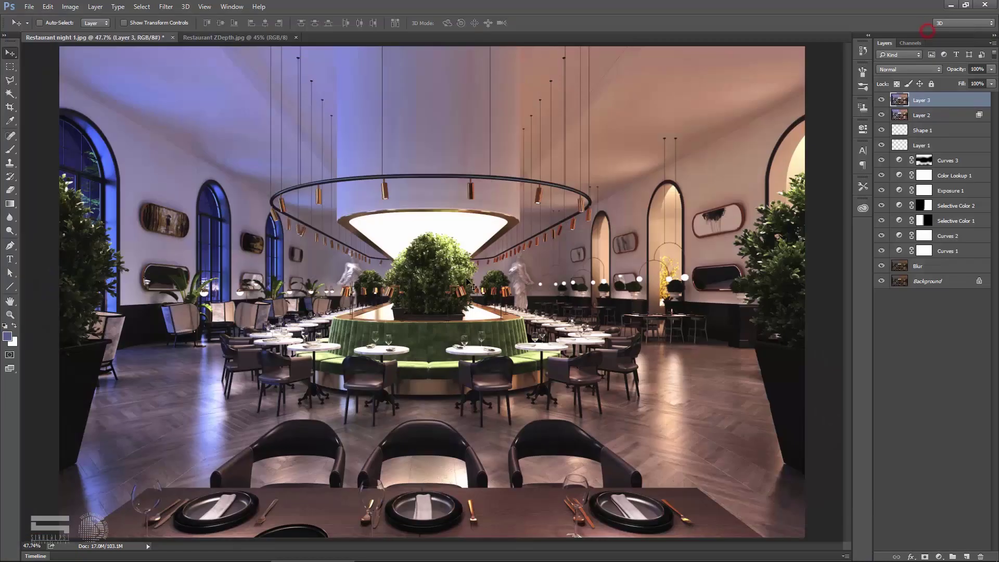
scroll(385, 381, up, 2)
scroll(386, 364, up, 5)
scroll(388, 344, up, 5)
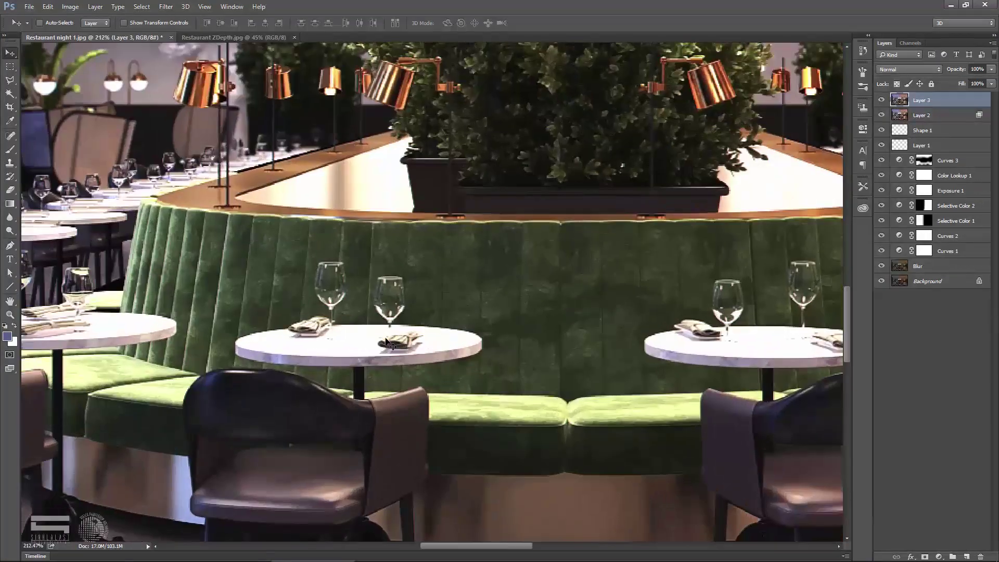
click(880, 97)
scroll(359, 279, down, 8)
scroll(359, 278, down, 2)
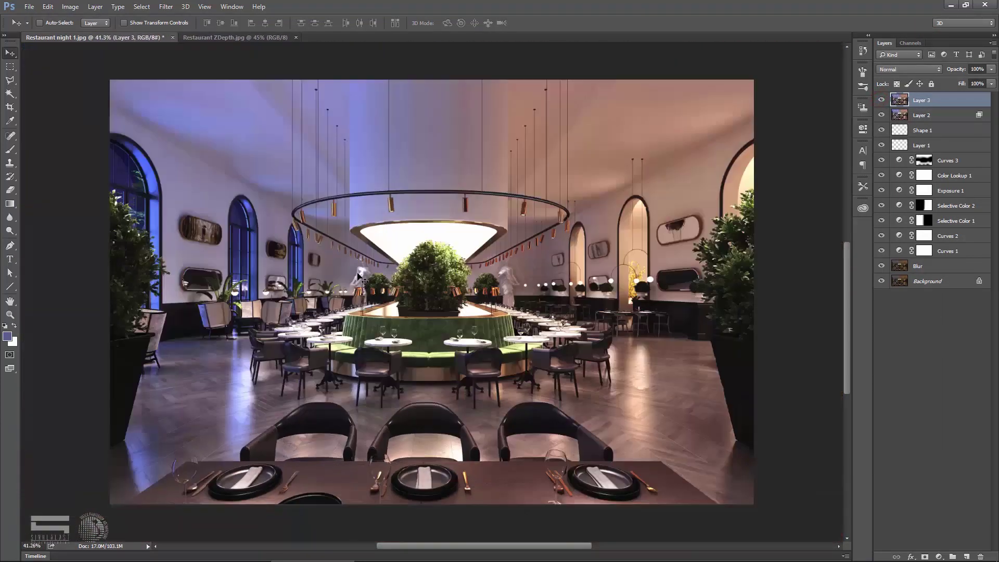
scroll(416, 260, up, 3)
scroll(419, 273, down, 2)
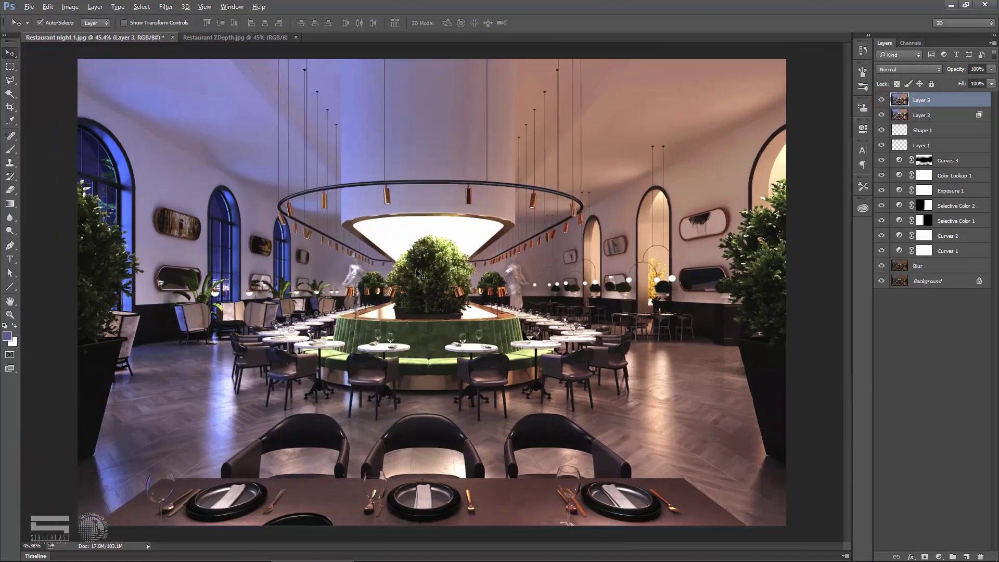
- Stamp visible layers into a new layer named 'Cameraraw' and open the Camera Raw Filter
key(ctrl+shift+alt+e)
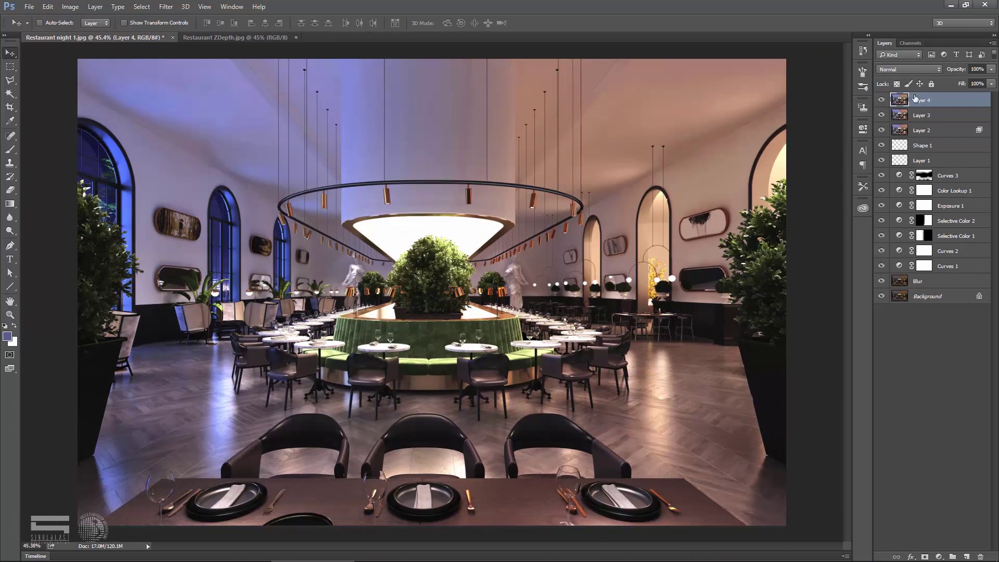
double_click(919, 101)
text(Came)
text(raraw)
key(Return)
click(166, 6)
click(184, 65)
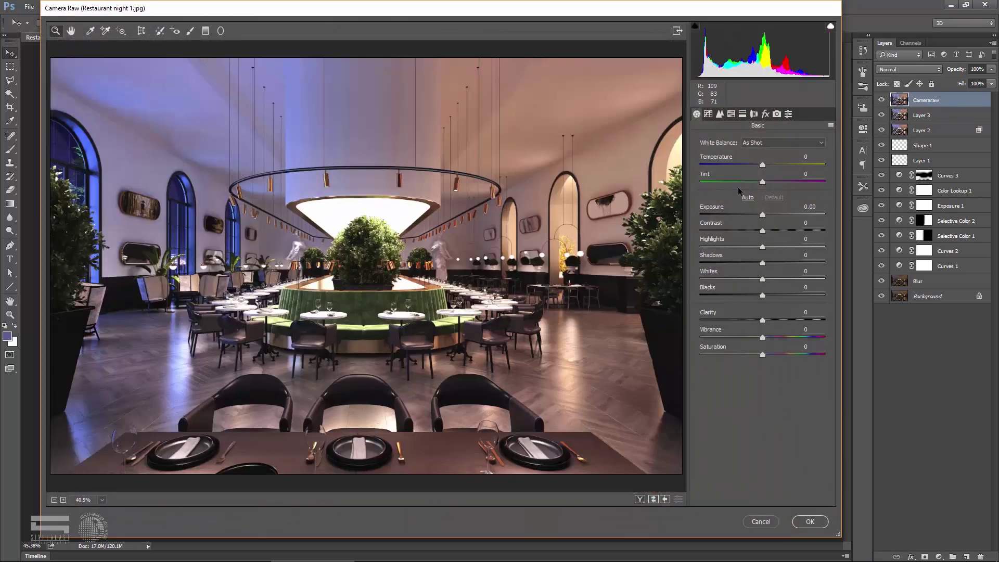
- In Camera Raw's Basic panel, compare Auto with Default, keep Exposure 0, set Contrast +8, Highlights +11
click(748, 198)
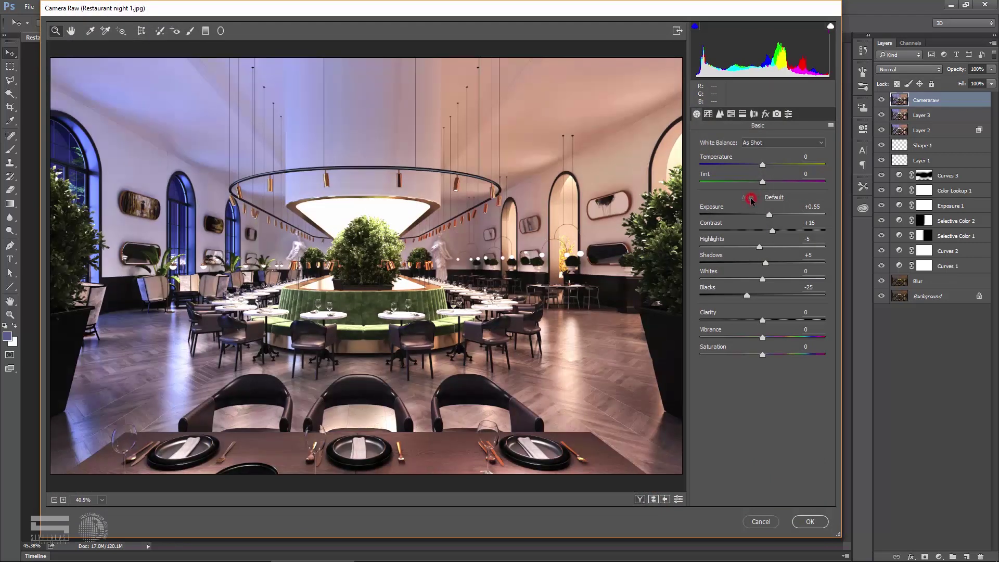
click(770, 198)
click(748, 198)
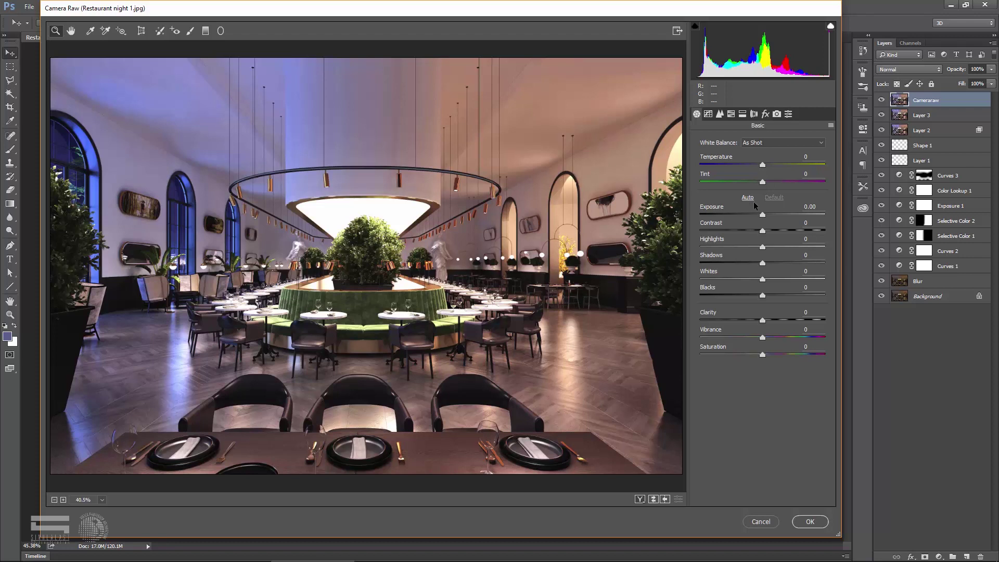
drag(762, 215, 752, 215)
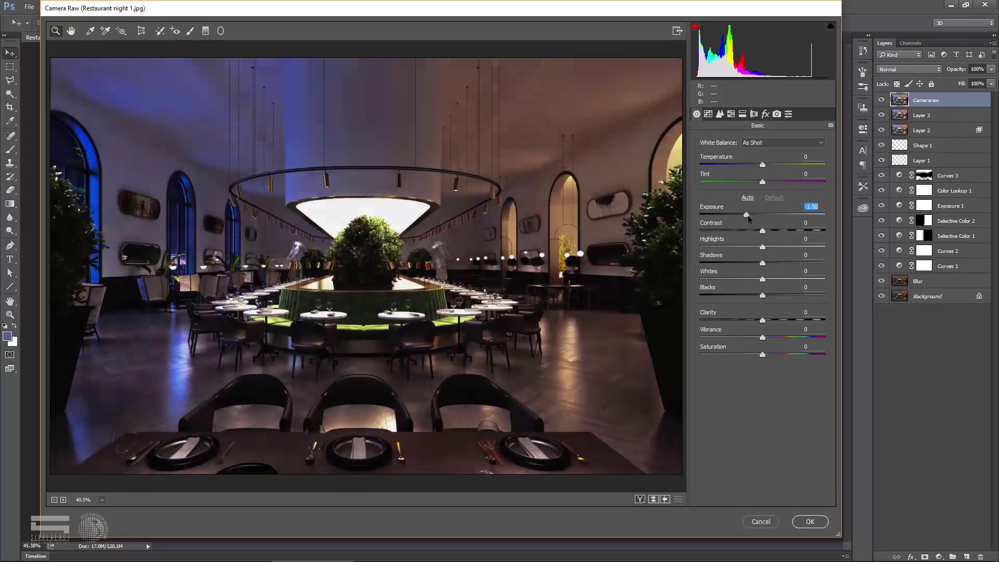
text(0)
key(Tab)
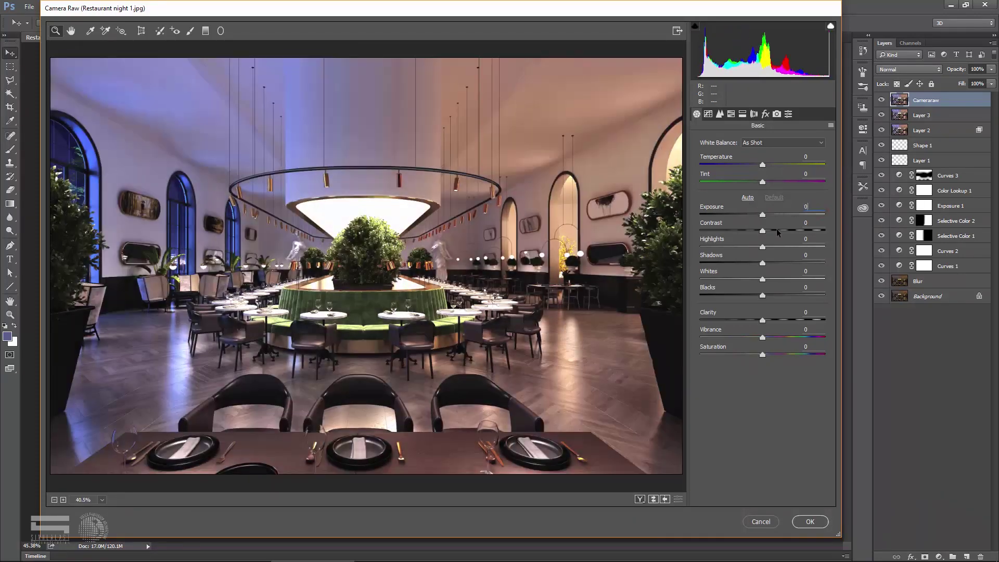
drag(763, 229, 760, 264)
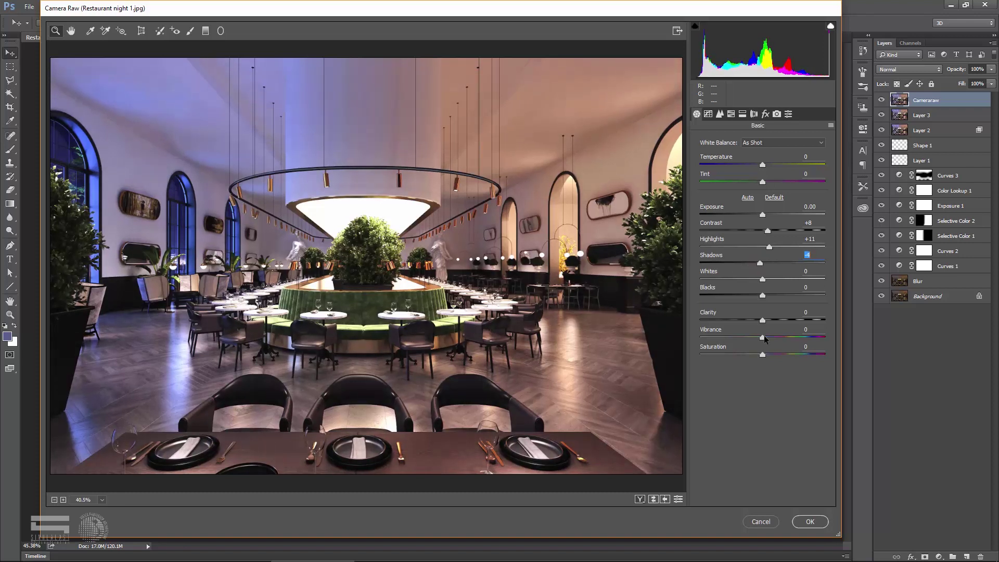
- Set the Camera Raw sharpening Amount to 5
click(812, 311)
click(710, 115)
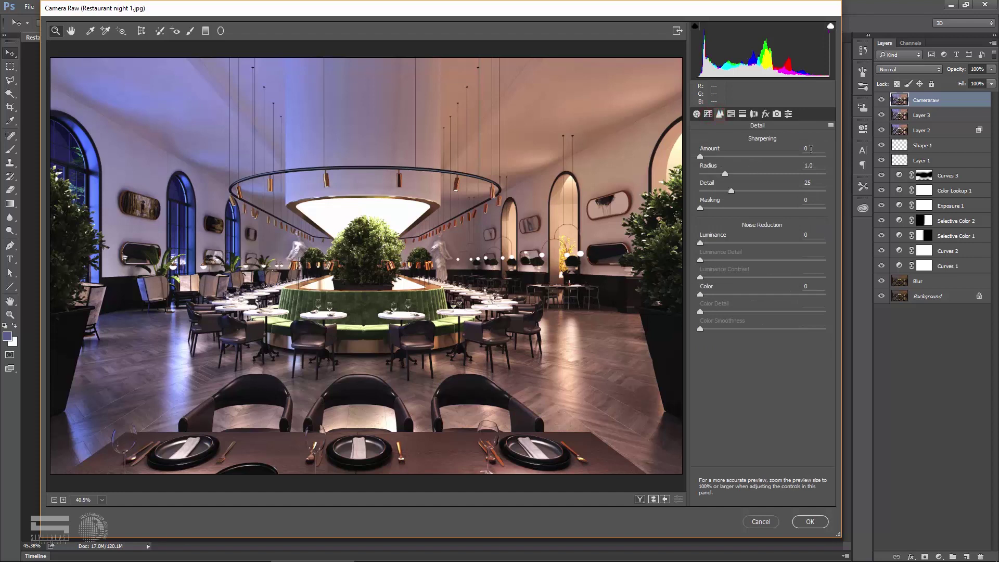
text(5)
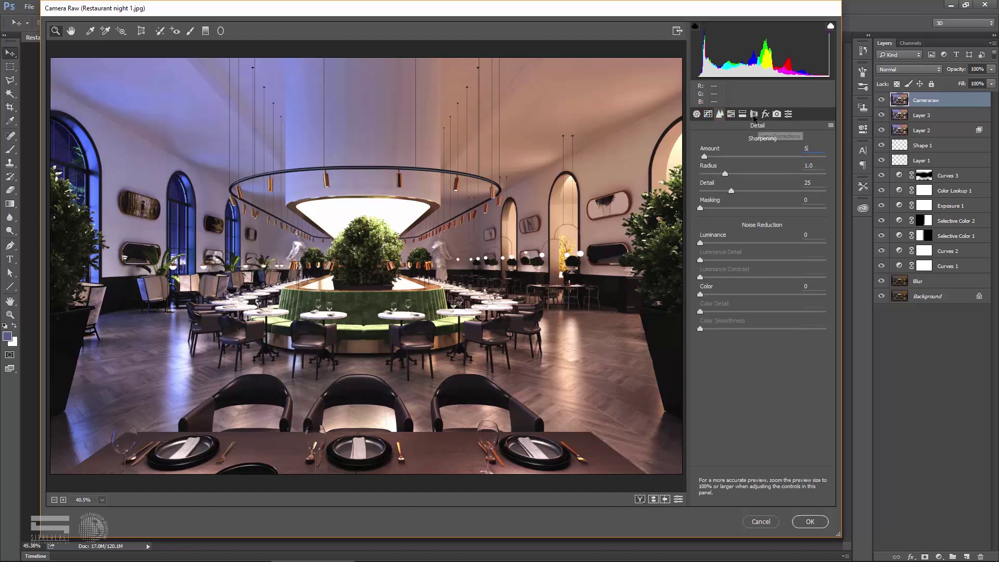
- Set lens Distortion correction to about -5 and apply the Camera Raw changes
click(753, 114)
mouse_move(765, 165)
mouse_down()
mouse_move(750, 167)
mouse_move(770, 163)
mouse_up()
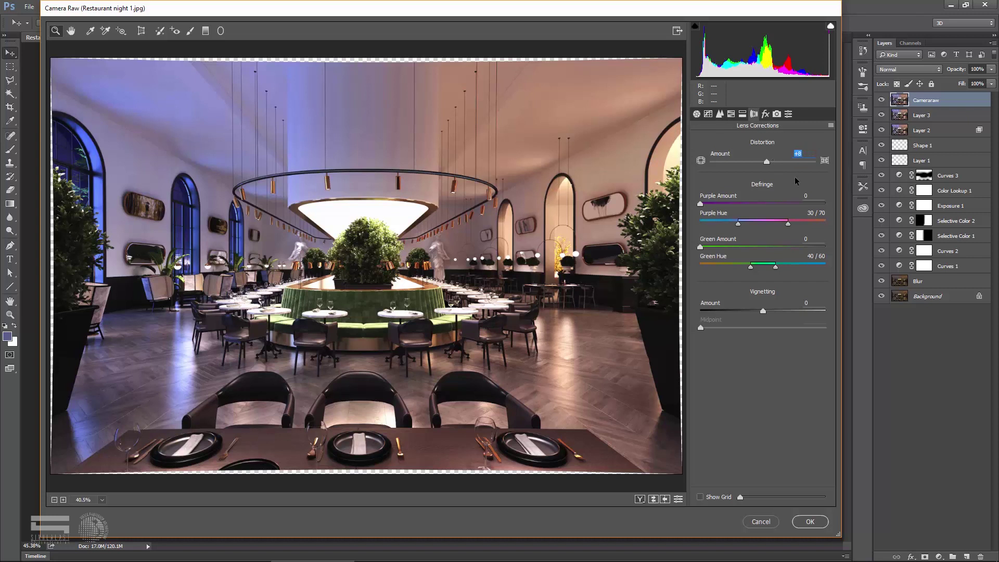
drag(768, 162, 761, 163)
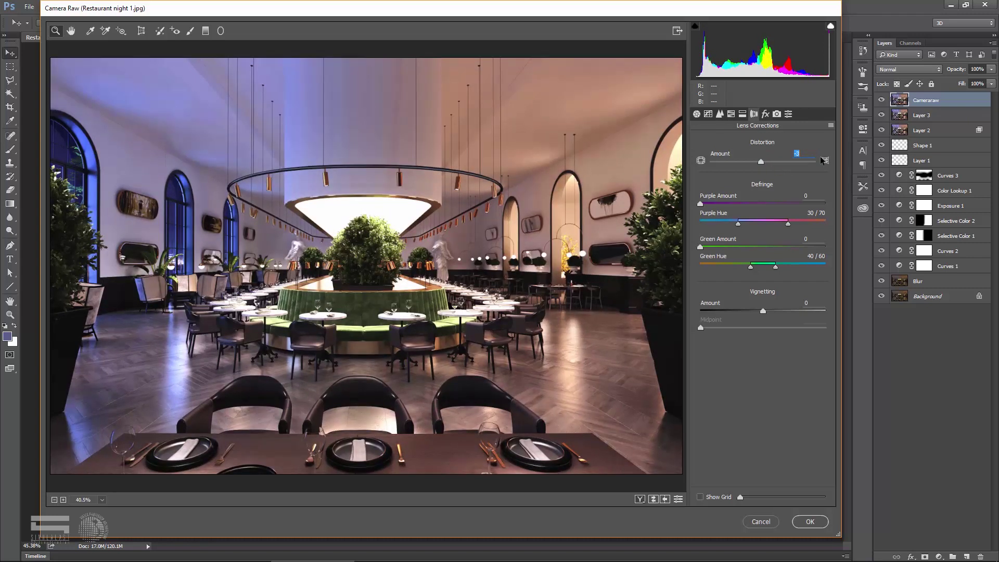
key(Down)
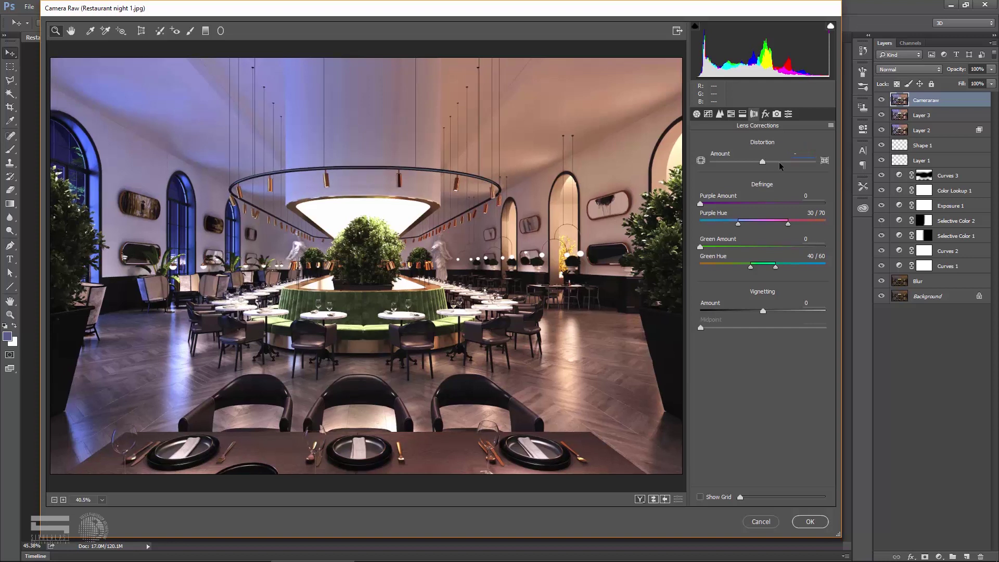
key(Down)
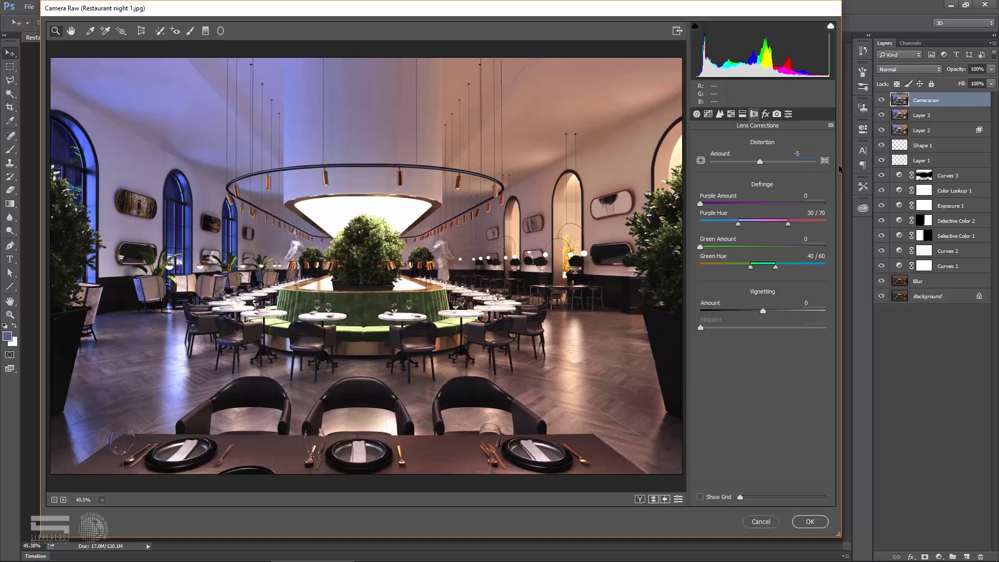
key(Up)
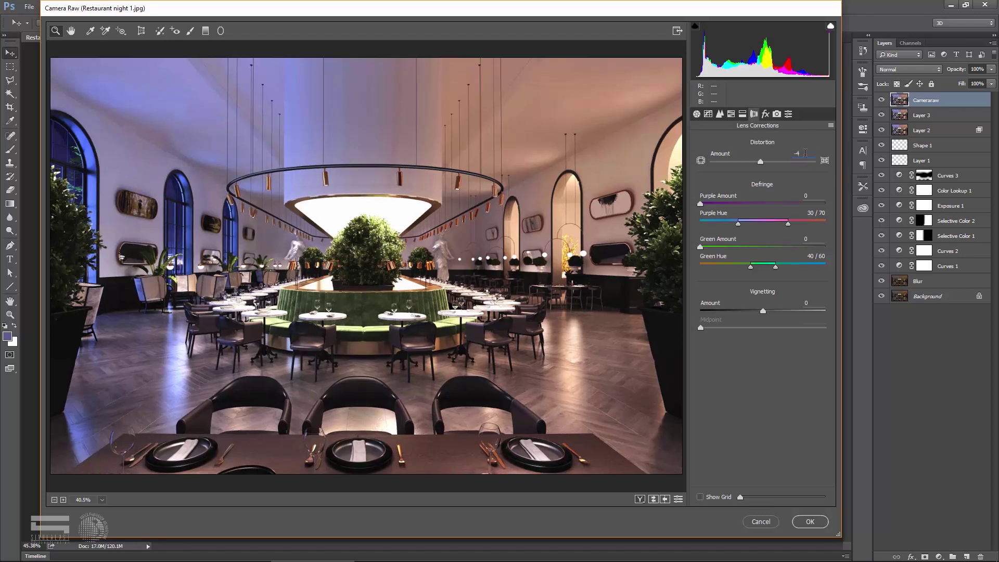
click(808, 523)
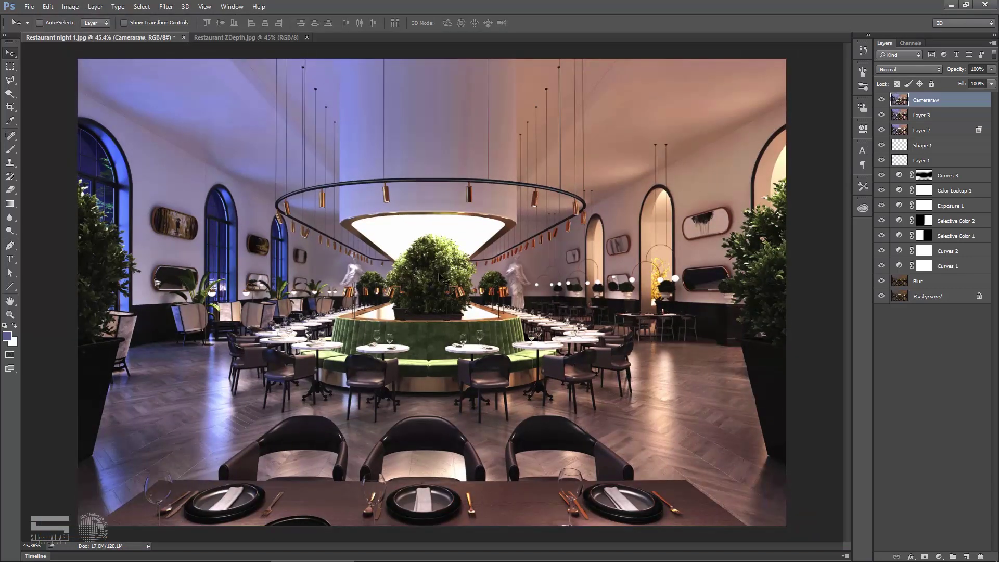
- Group the layers from Cameraraw down to Blur into a group named 'After post'
click(881, 100)
click(880, 100)
click(880, 100)
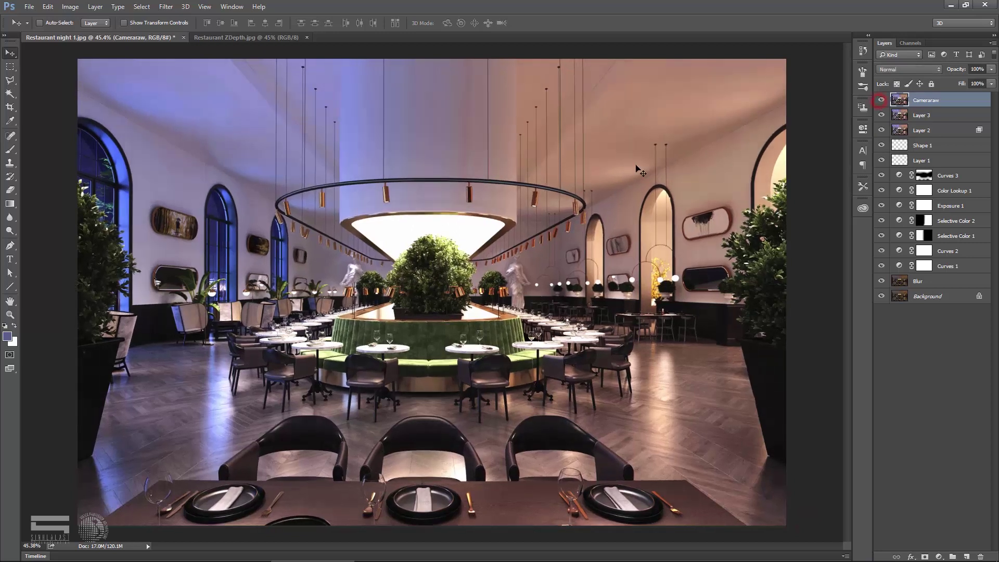
shift+click(964, 281)
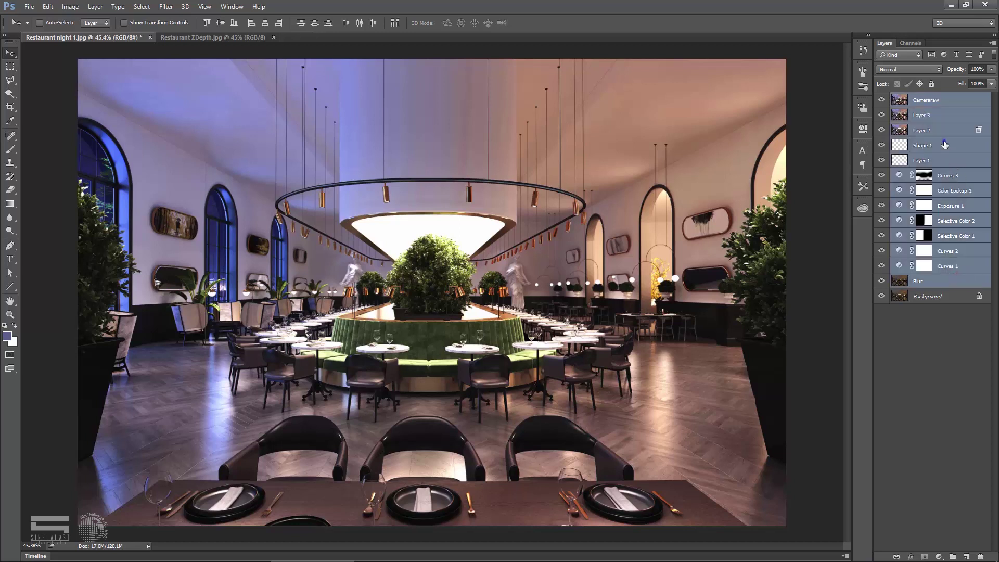
right_click(945, 144)
click(853, 155)
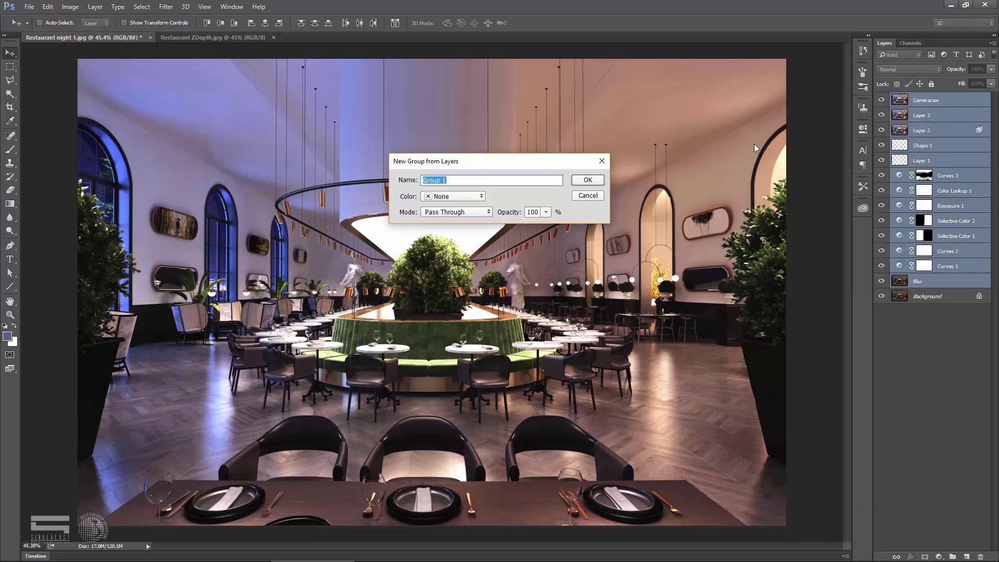
click(477, 179)
double_click(478, 180)
text(After post)
key(Return)
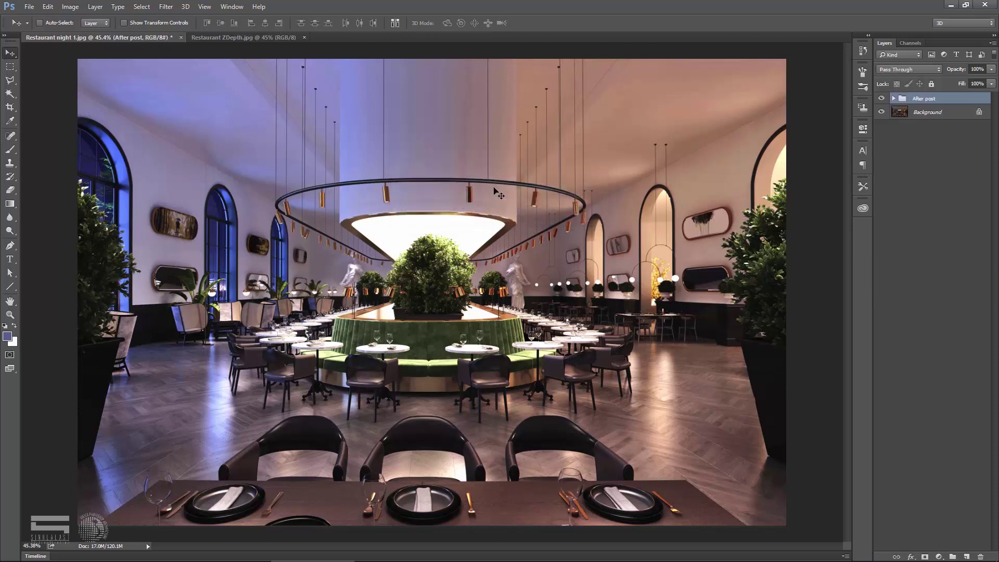
click(881, 98)
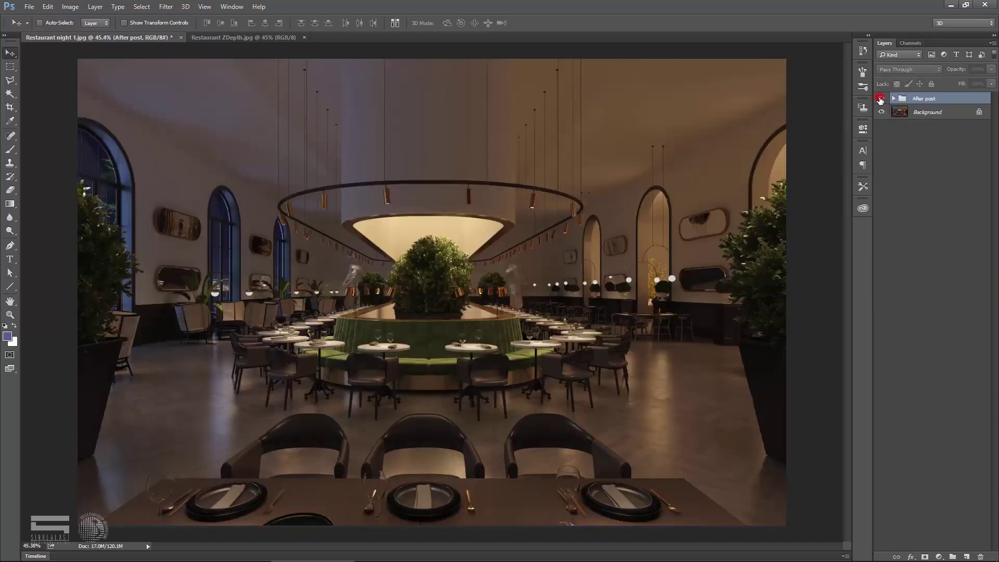
click(880, 98)
click(881, 99)
click(880, 98)
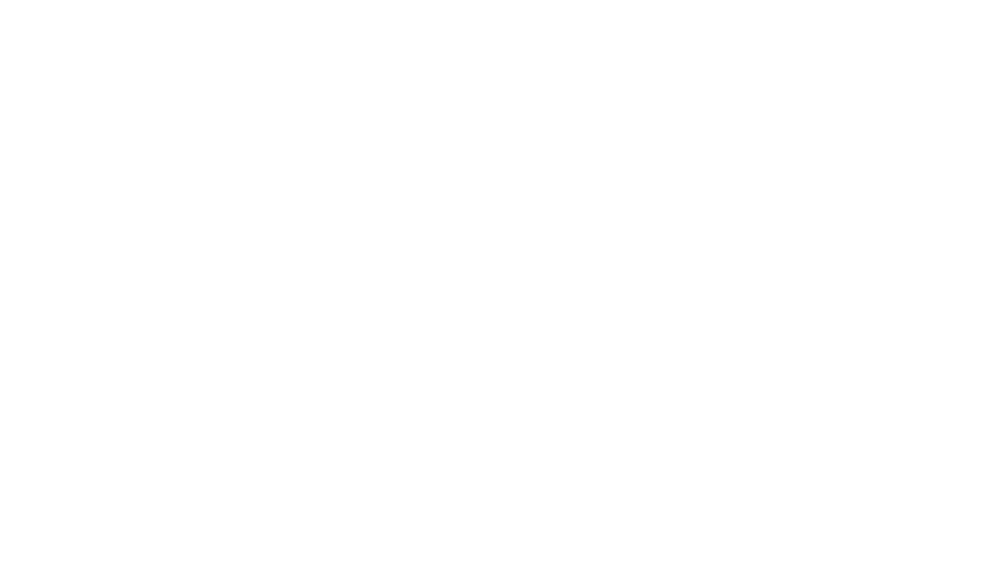